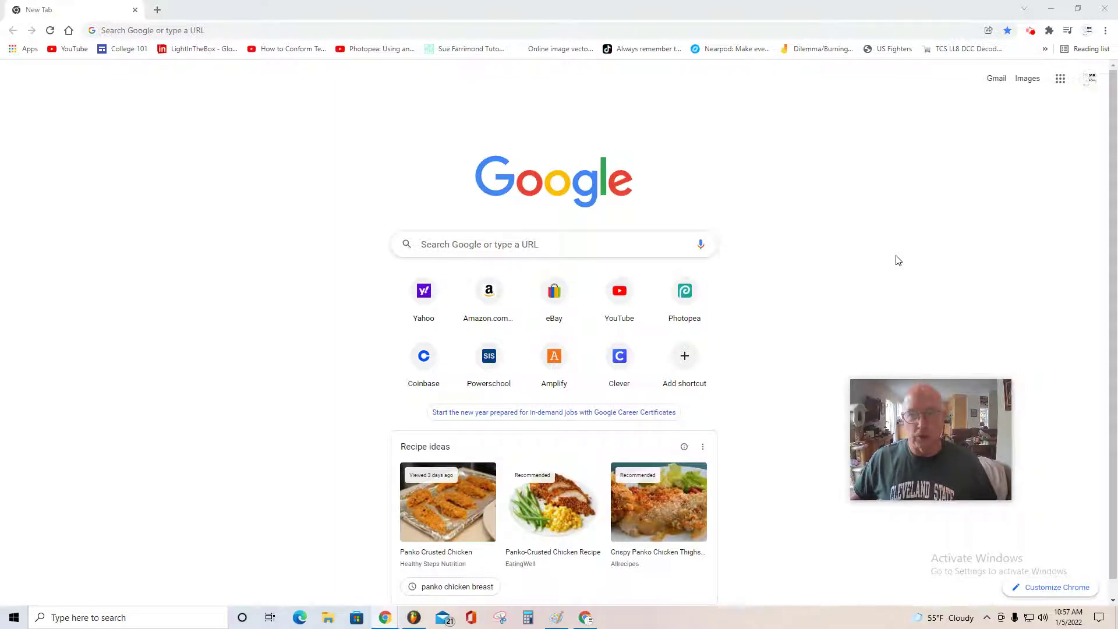
# - Open Google Classroom, go to the Gateway to Technology Two class's classwork and expand the Cameyo assignment
pyautogui.click(1061, 78)
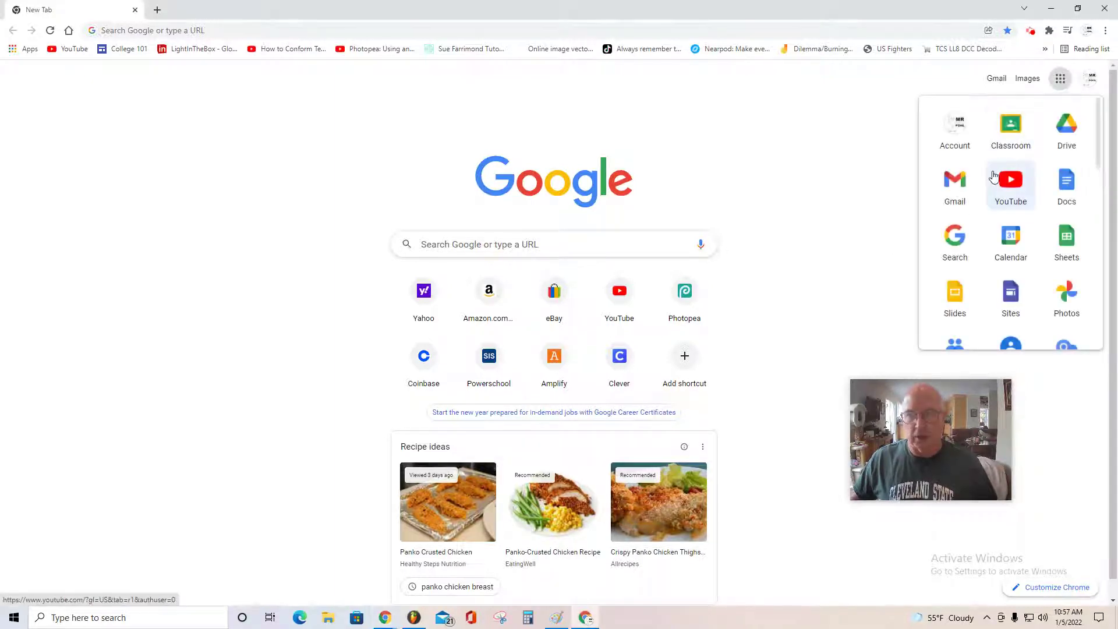
pyautogui.click(1011, 140)
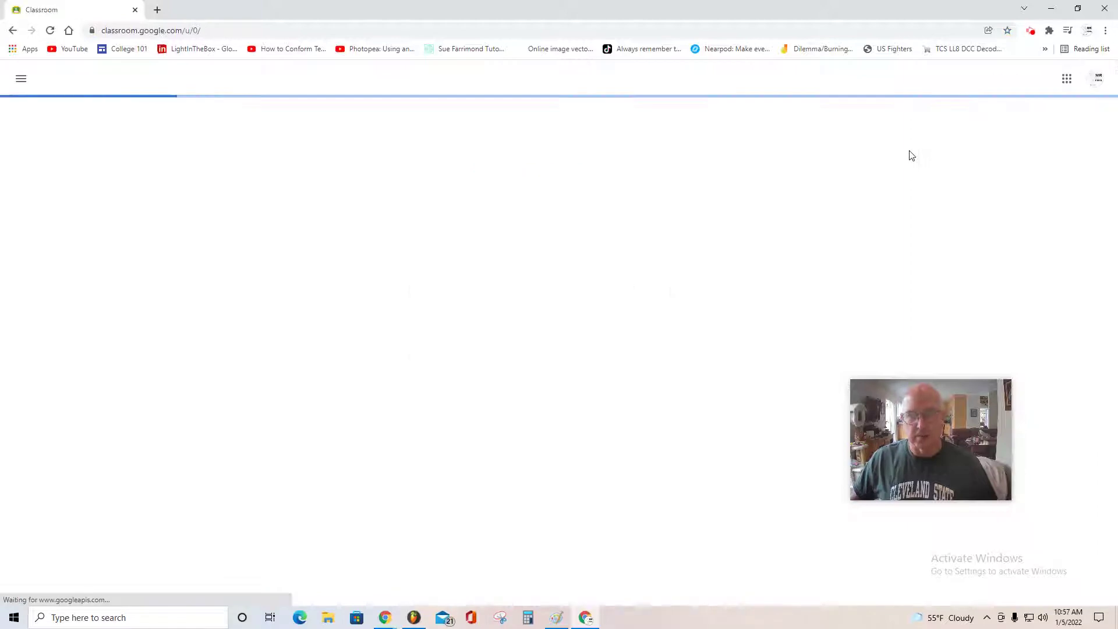
pyautogui.click(125, 167)
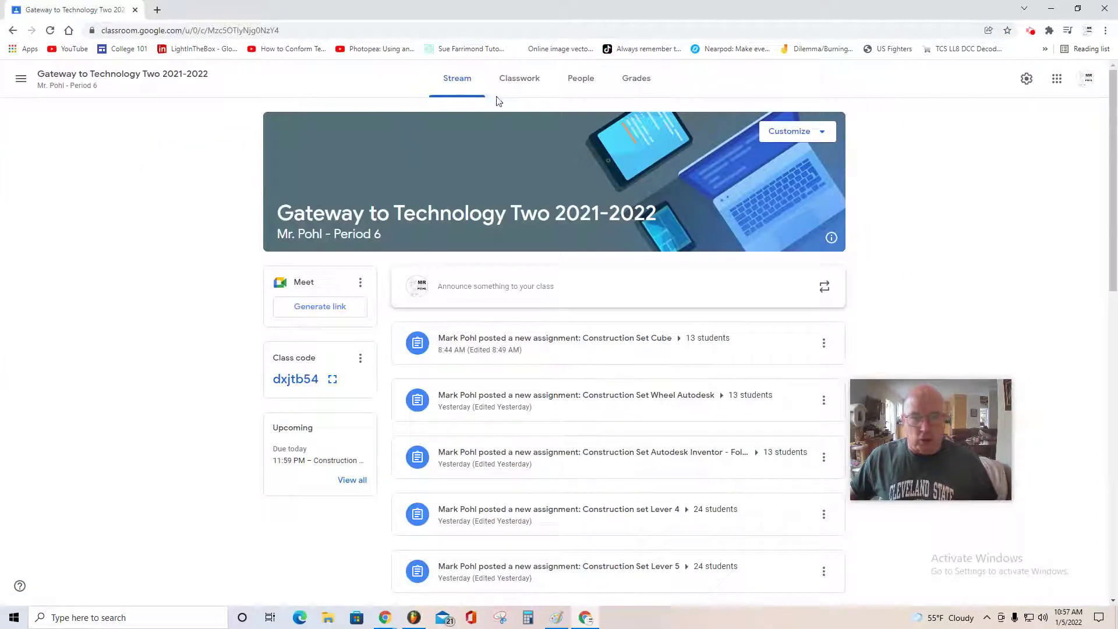
pyautogui.click(518, 82)
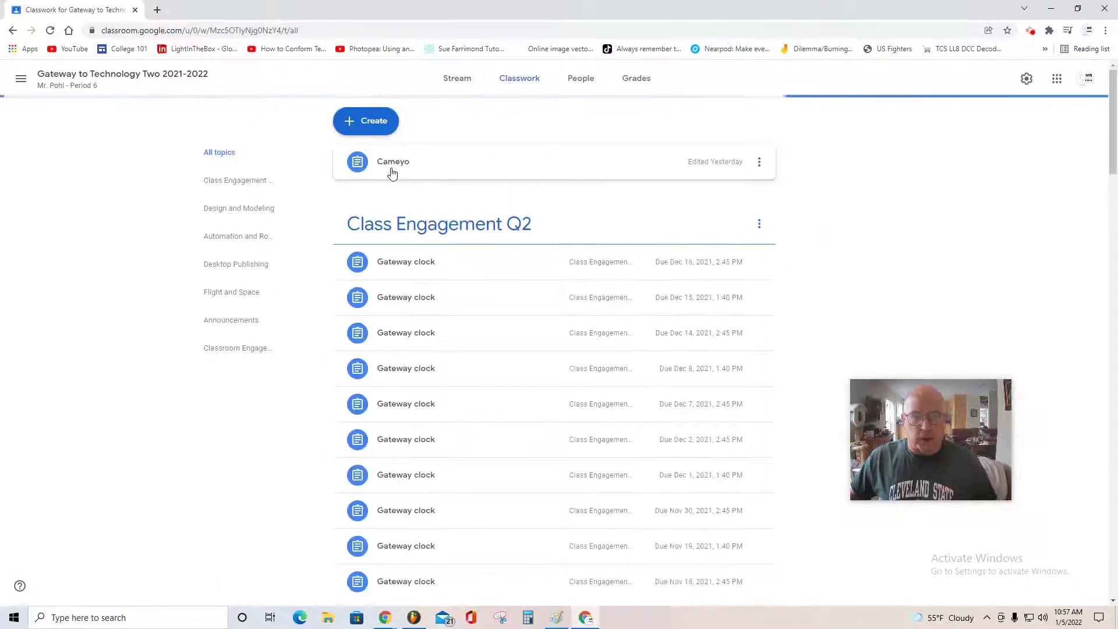
pyautogui.click(392, 169)
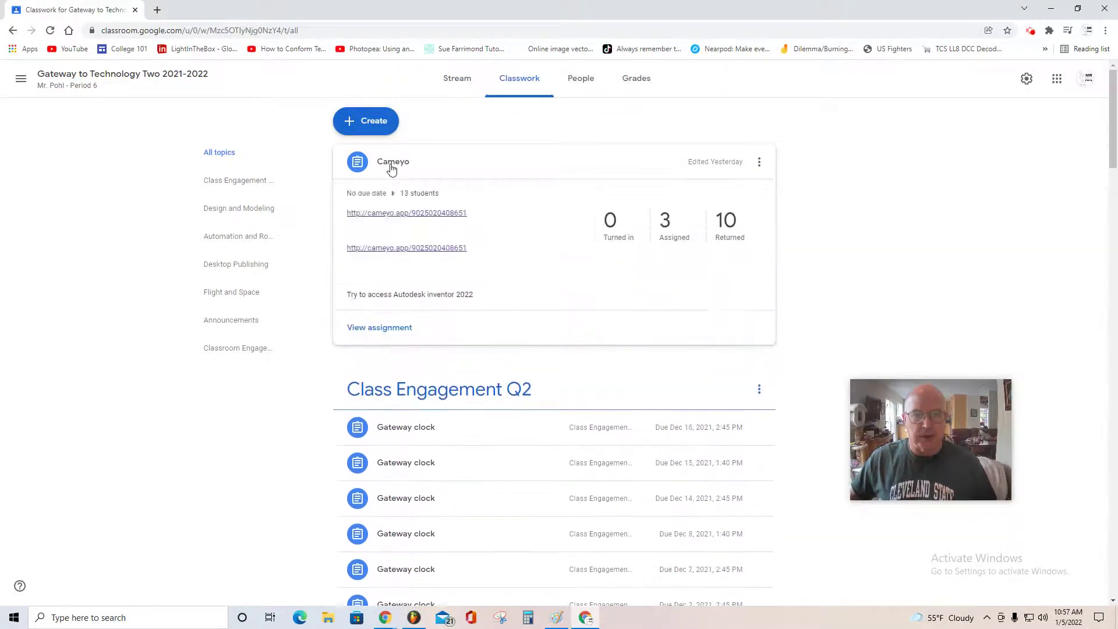
# - Launch Autodesk Inventor Professional 2022 from the Cameyo assignment's first link and allow it clipboard access
pyautogui.click(424, 215)
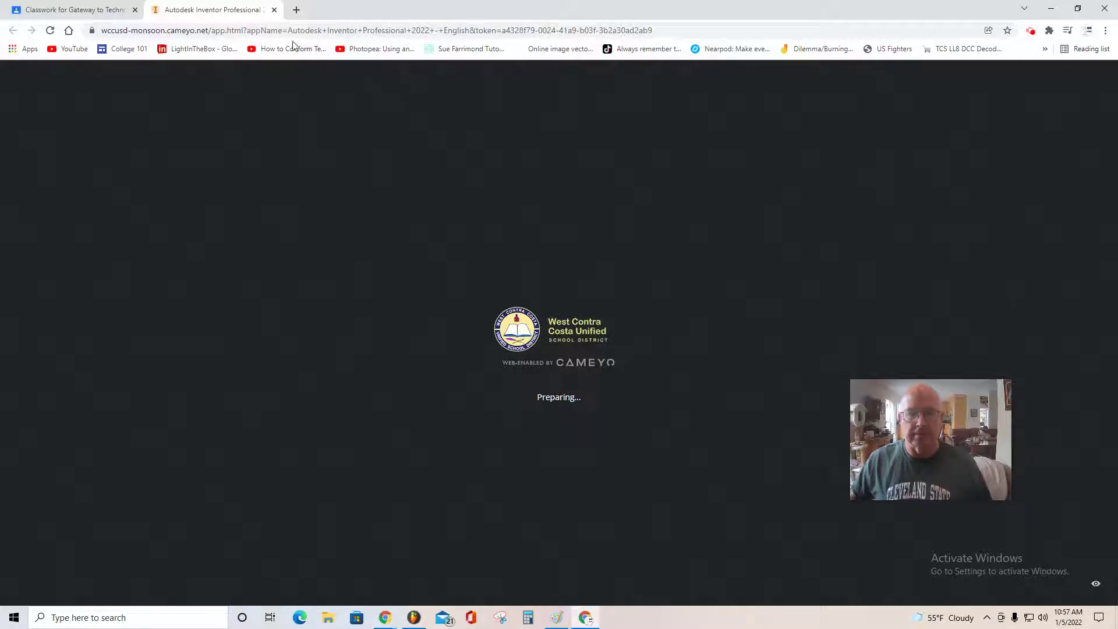
pyautogui.click(274, 10)
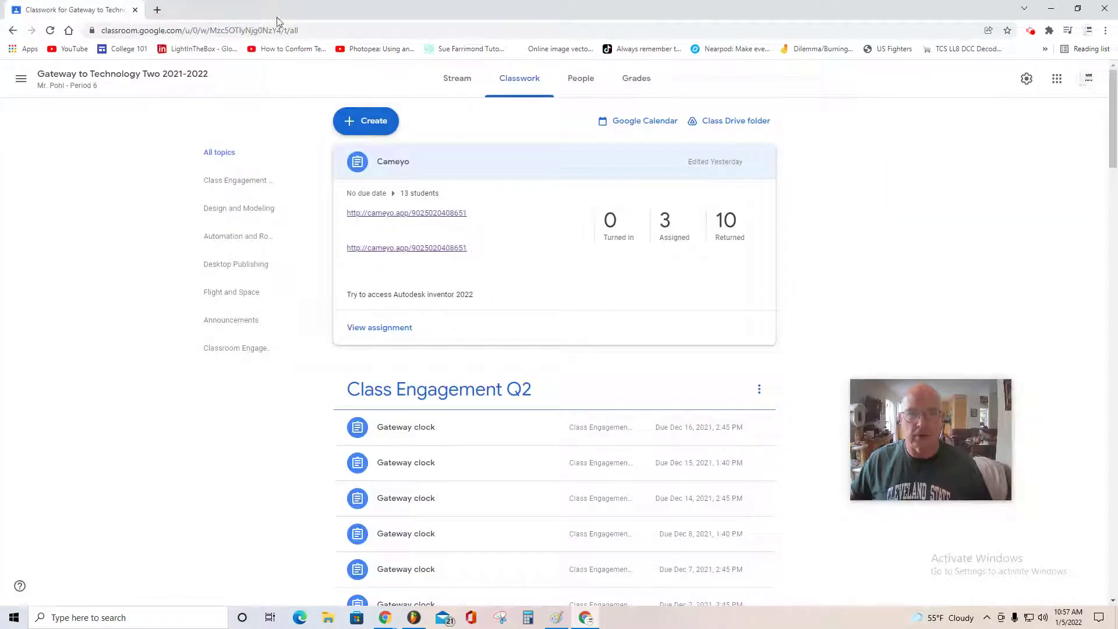
pyautogui.click(427, 214)
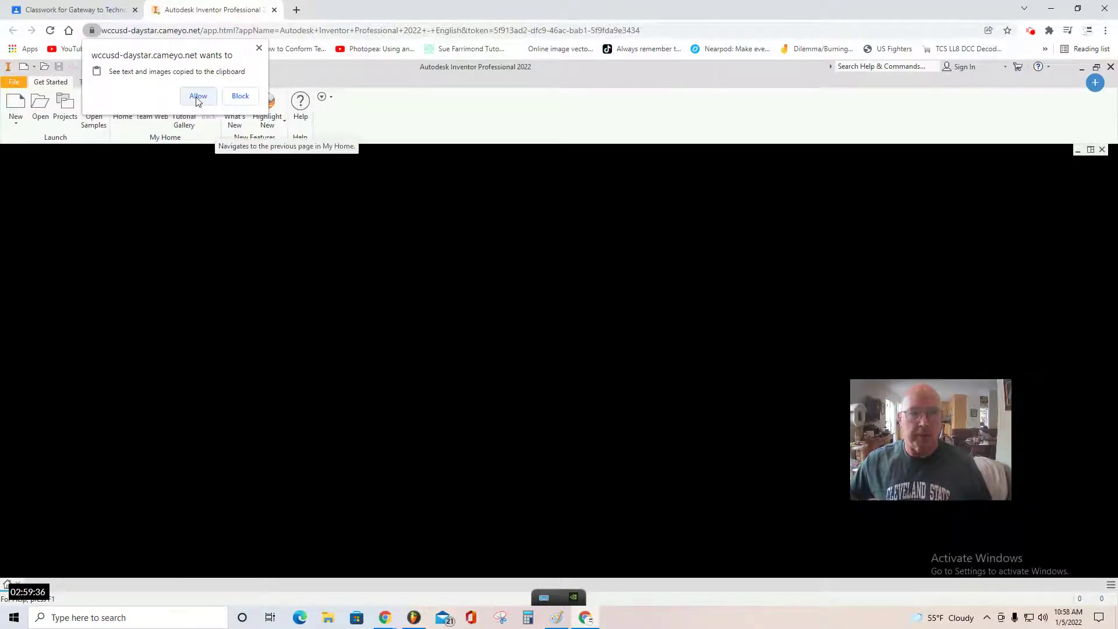
pyautogui.click(198, 97)
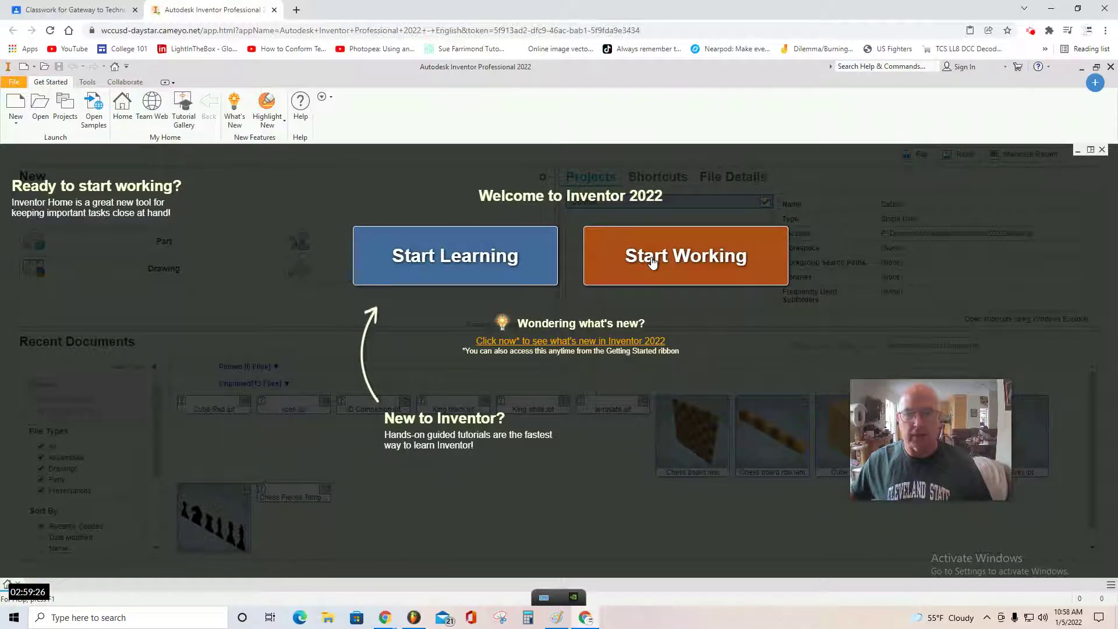
# - Dismiss the welcome screen and home page, and create a new part from the Standard.ipt template
pyautogui.click(651, 258)
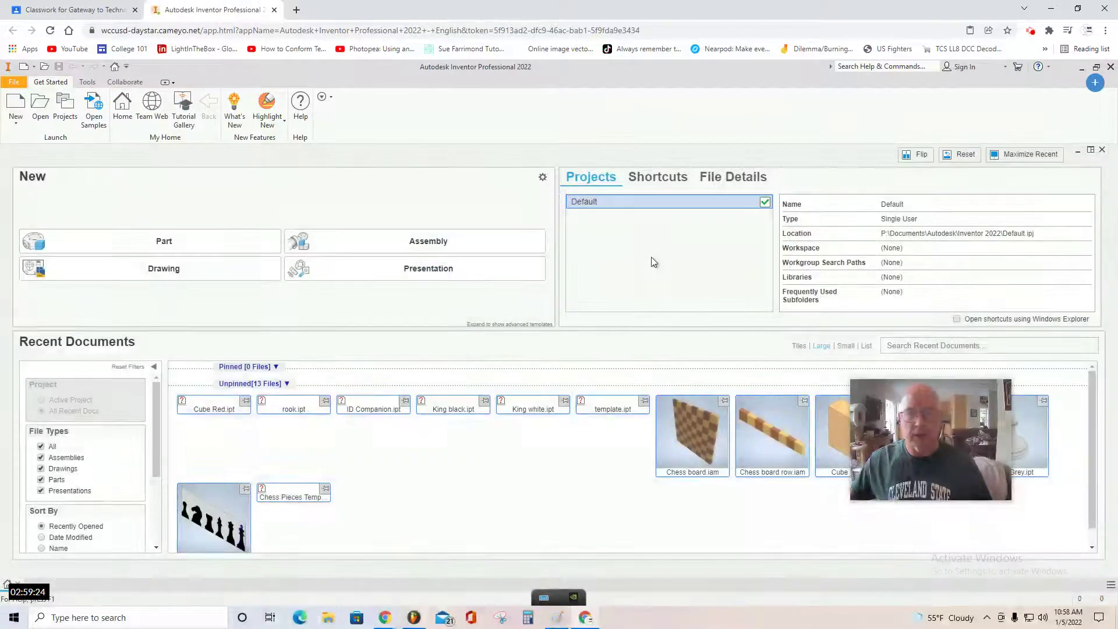
pyautogui.click(1102, 151)
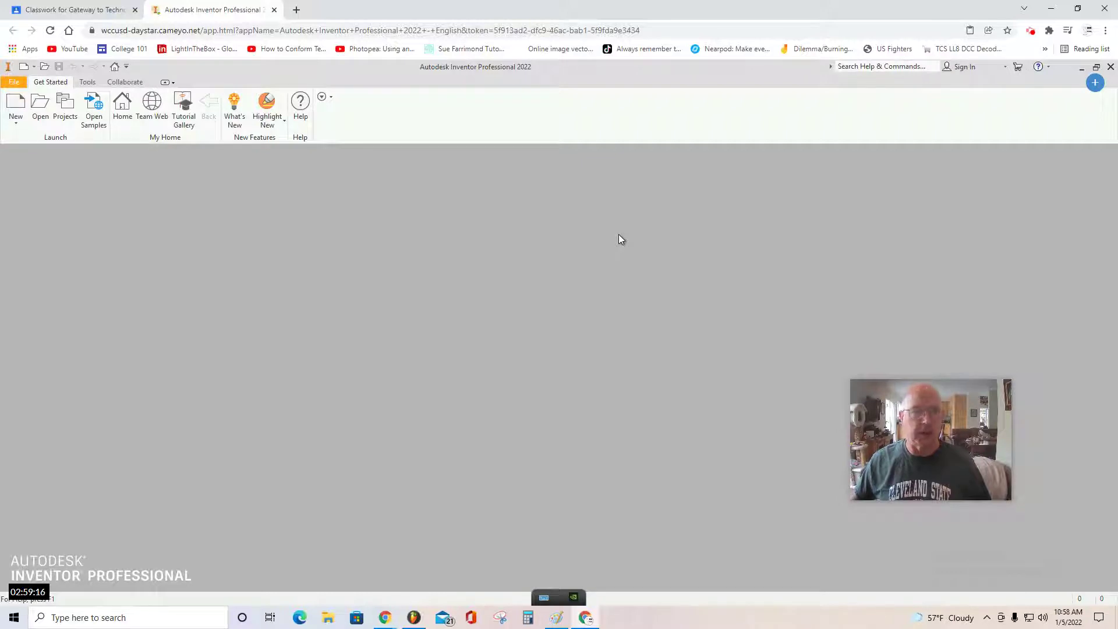
pyautogui.click(12, 105)
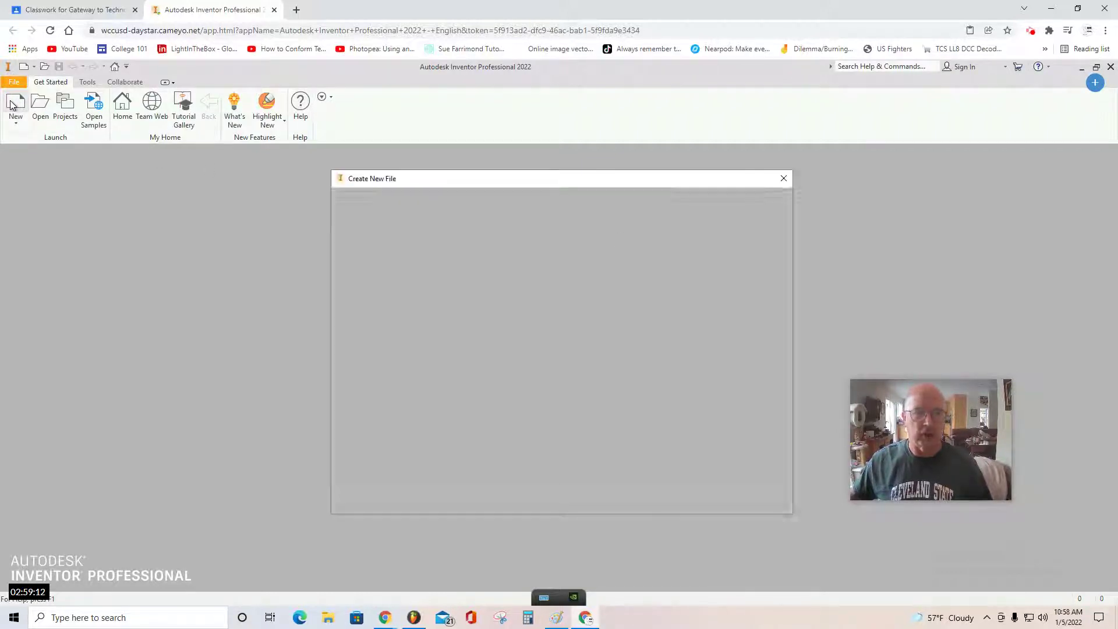
pyautogui.click(561, 244)
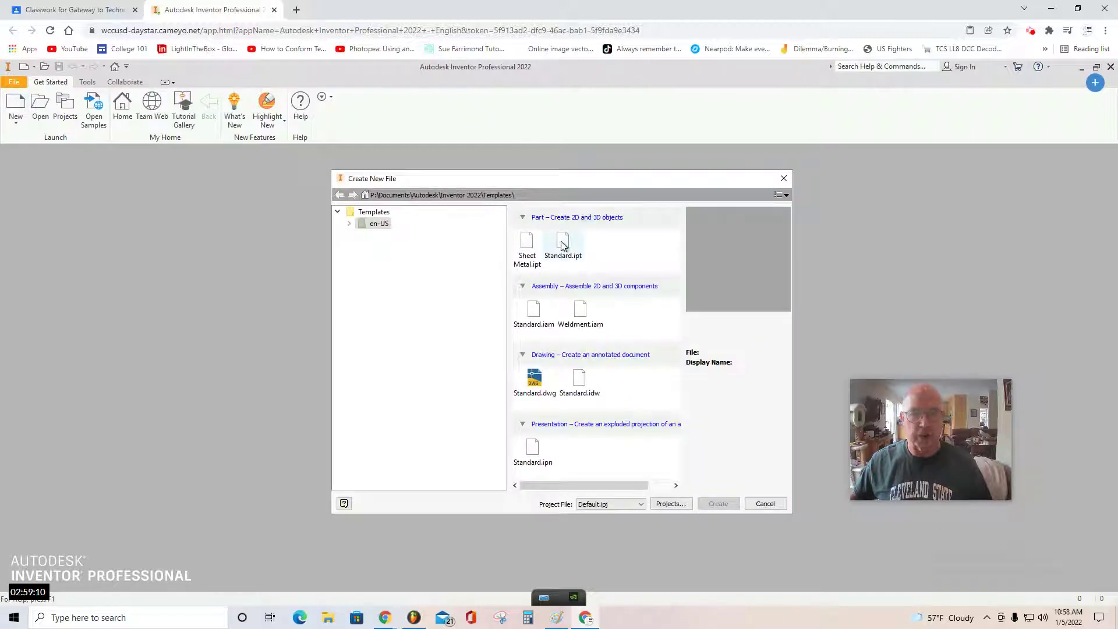
pyautogui.click(718, 505)
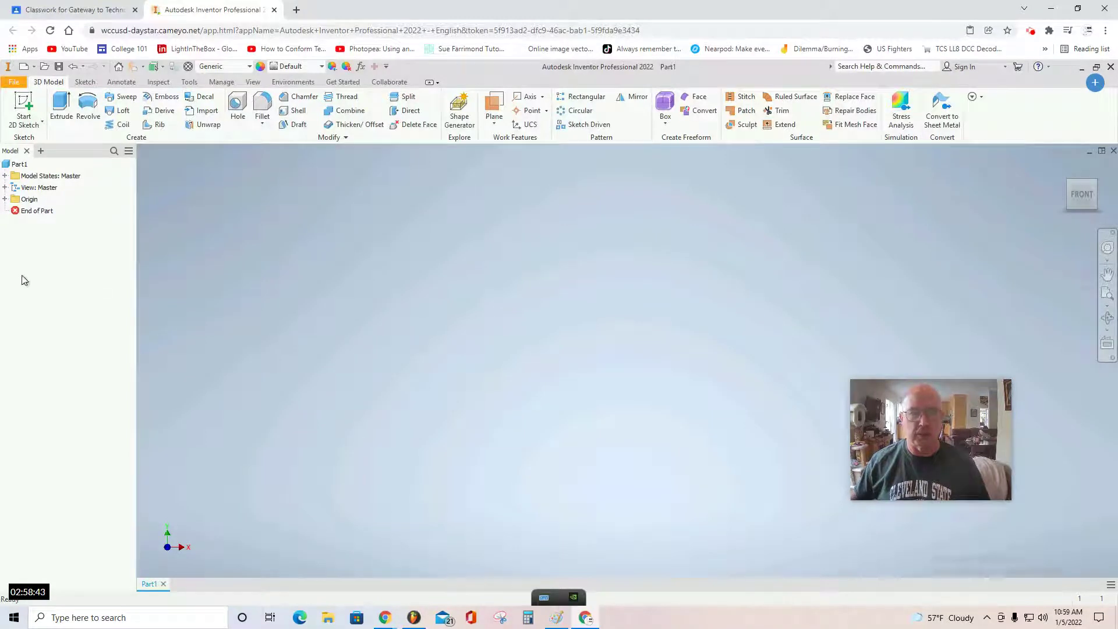
# - Start a 2D sketch on the front (XY) plane and draw a rectangle 9 in wide and 1 in high
pyautogui.click(22, 105)
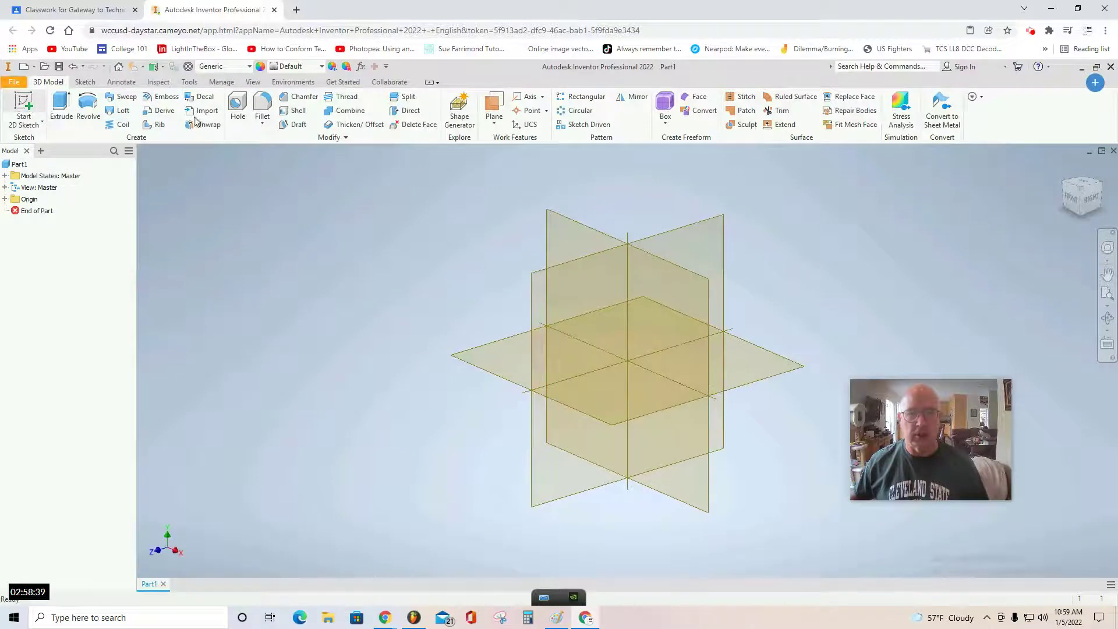
pyautogui.click(566, 243)
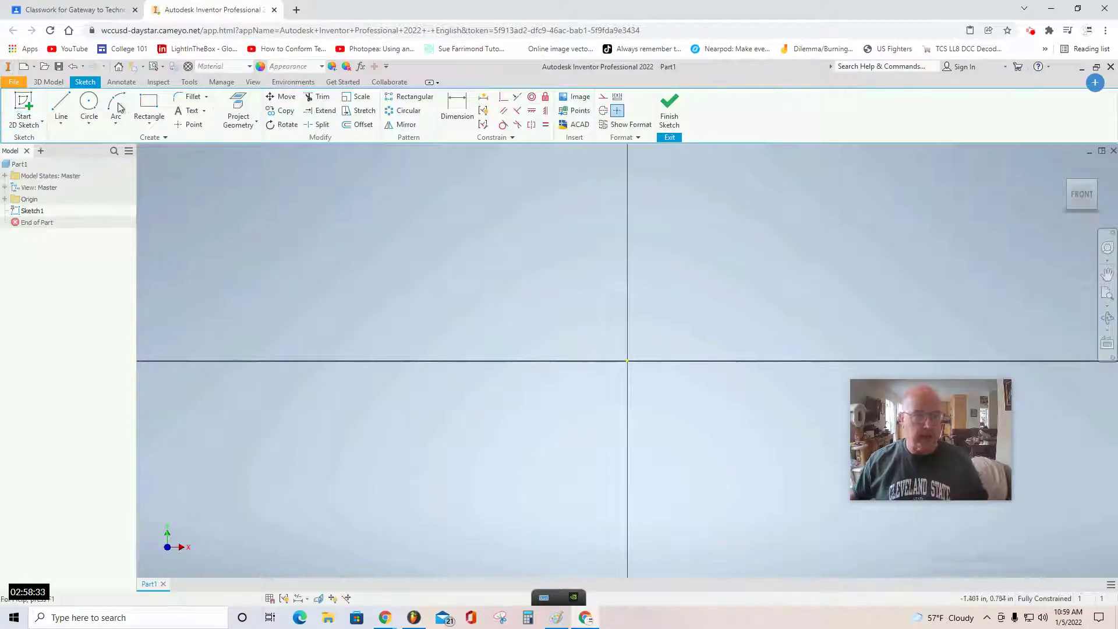
pyautogui.click(145, 104)
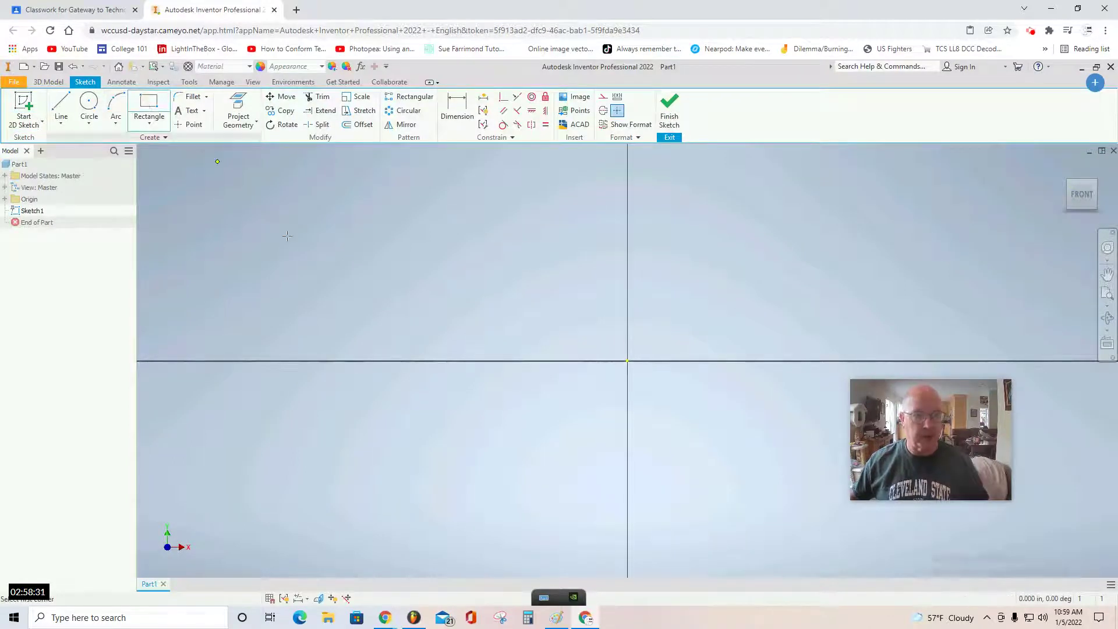
pyautogui.click(347, 277)
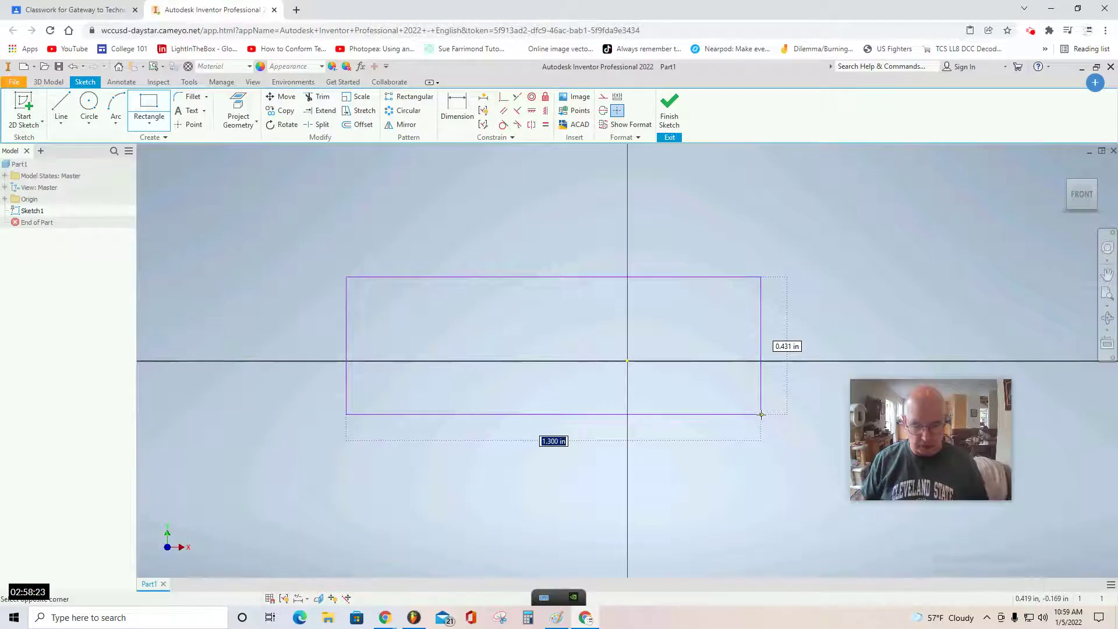
pyautogui.write('9')
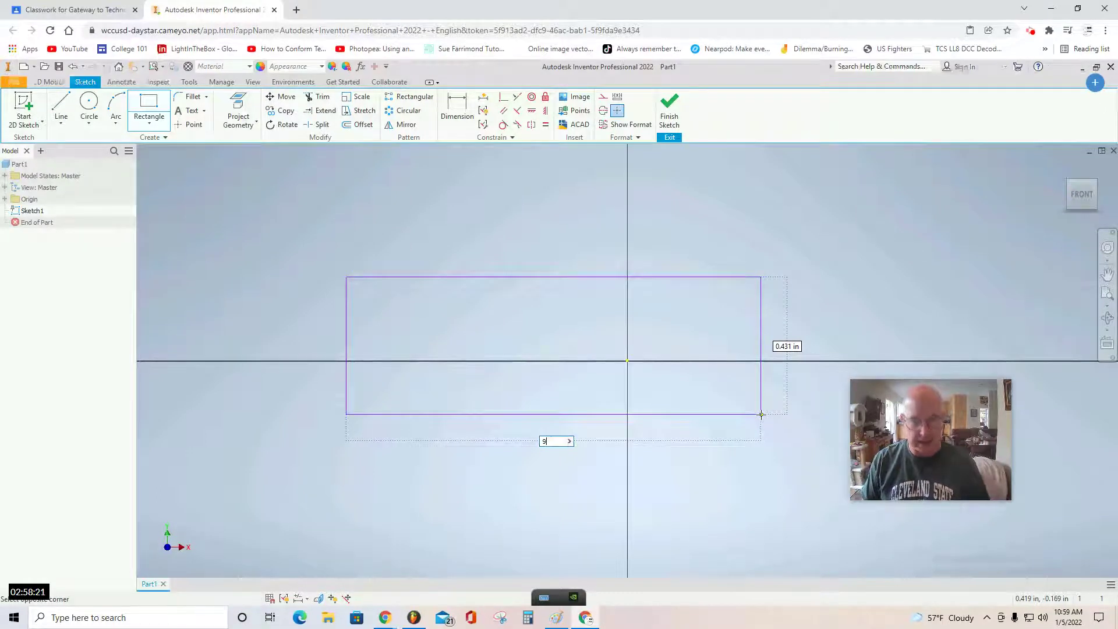
pyautogui.press('Tab')
pyautogui.write('1')
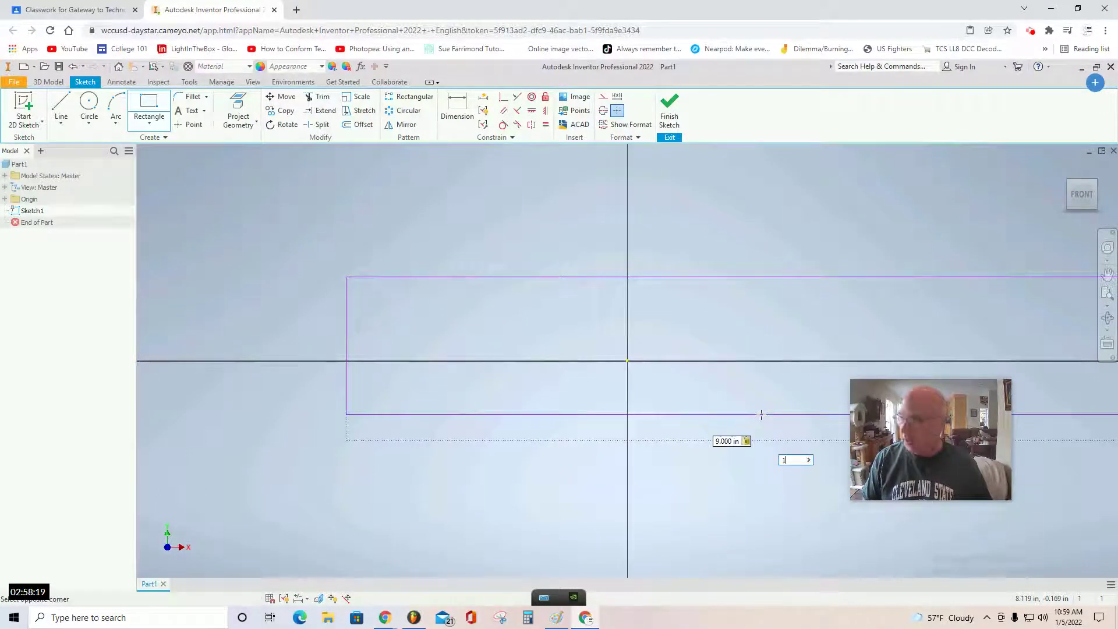
pyautogui.press('Return')
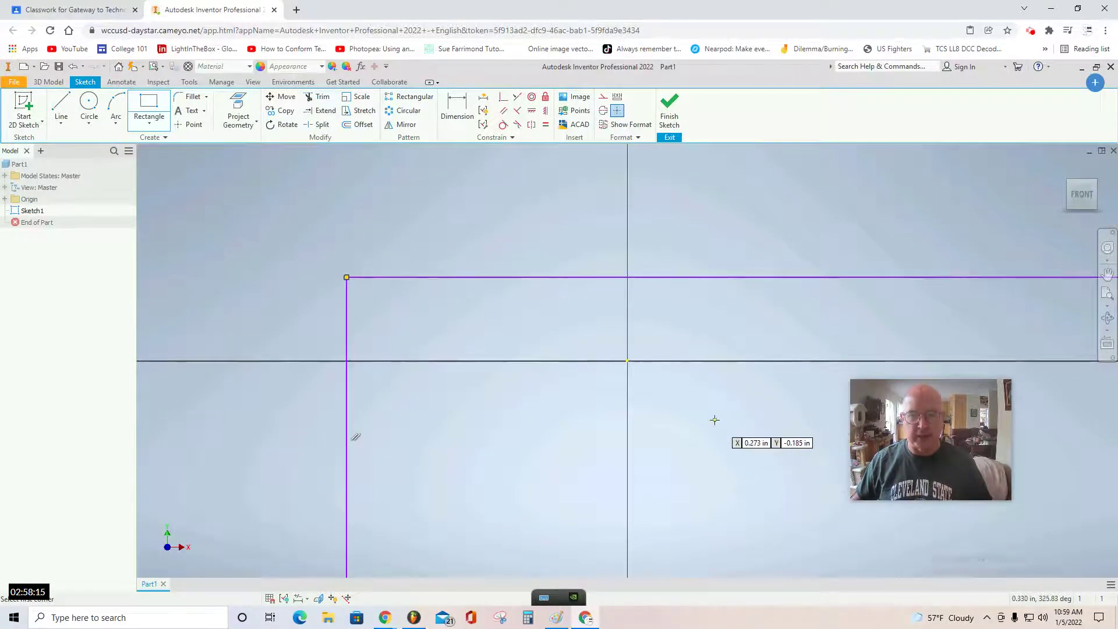
pyautogui.press('Escape')
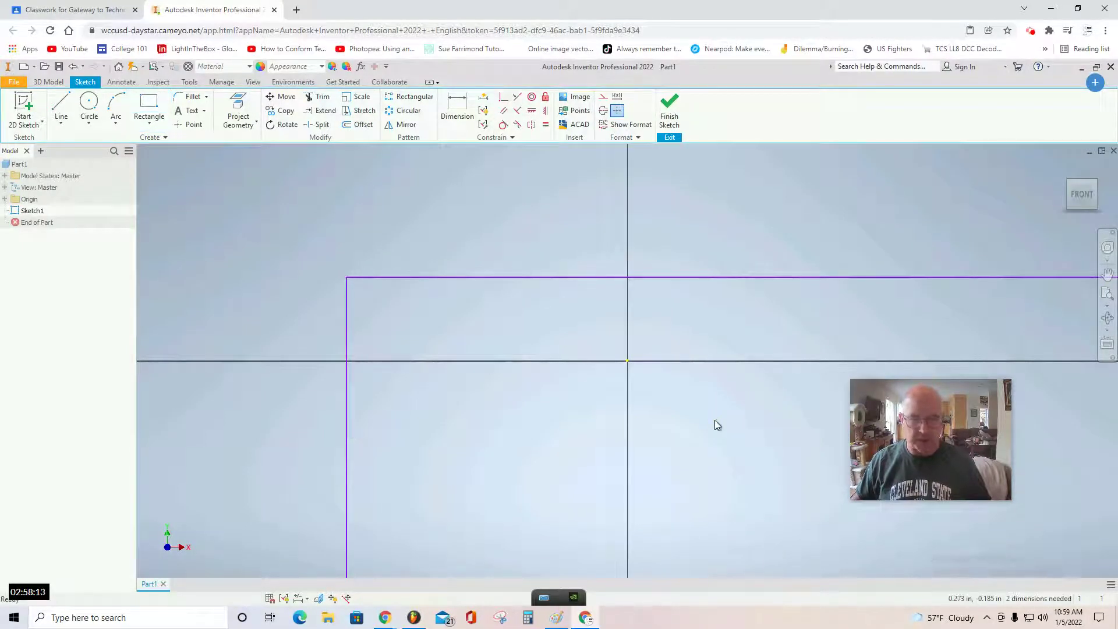
# - Shift the 9 by 1 in rectangle along the horizontal axis so it extends to both sides of the origin, and finish the sketch
pyautogui.scroll(8, 713, 419)
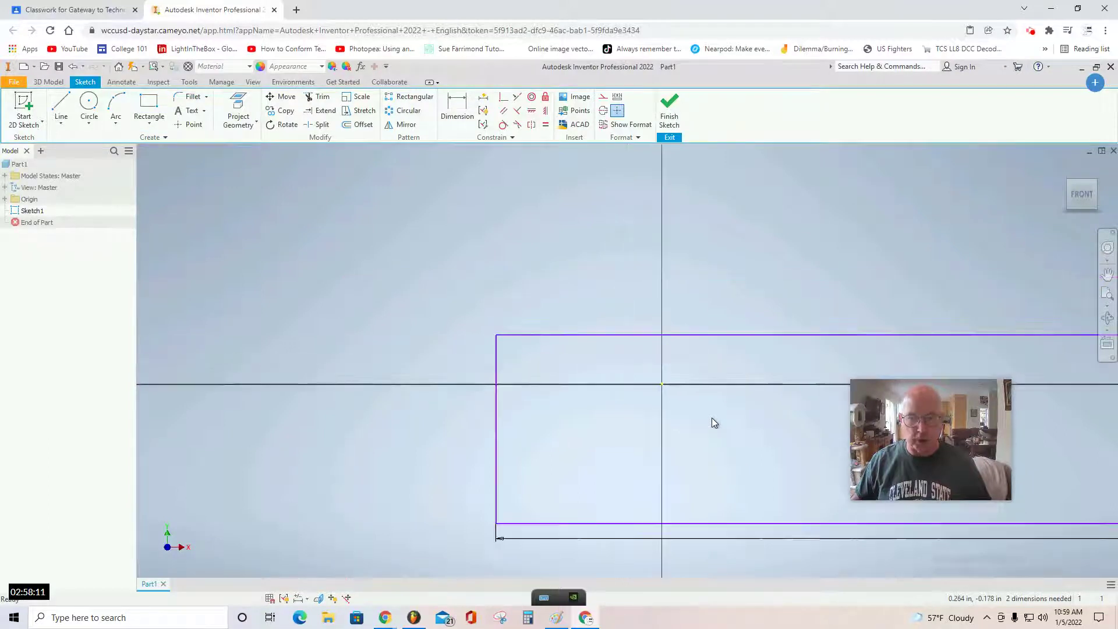
pyautogui.scroll(-2, 715, 422)
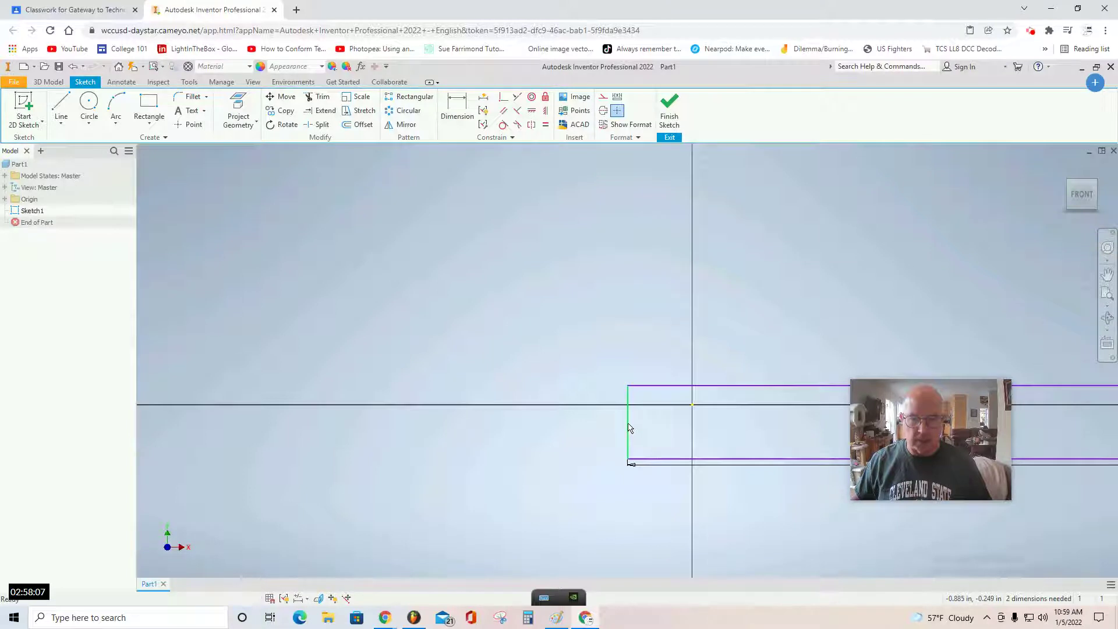
pyautogui.moveTo(631, 429); pyautogui.dragTo(398, 418)
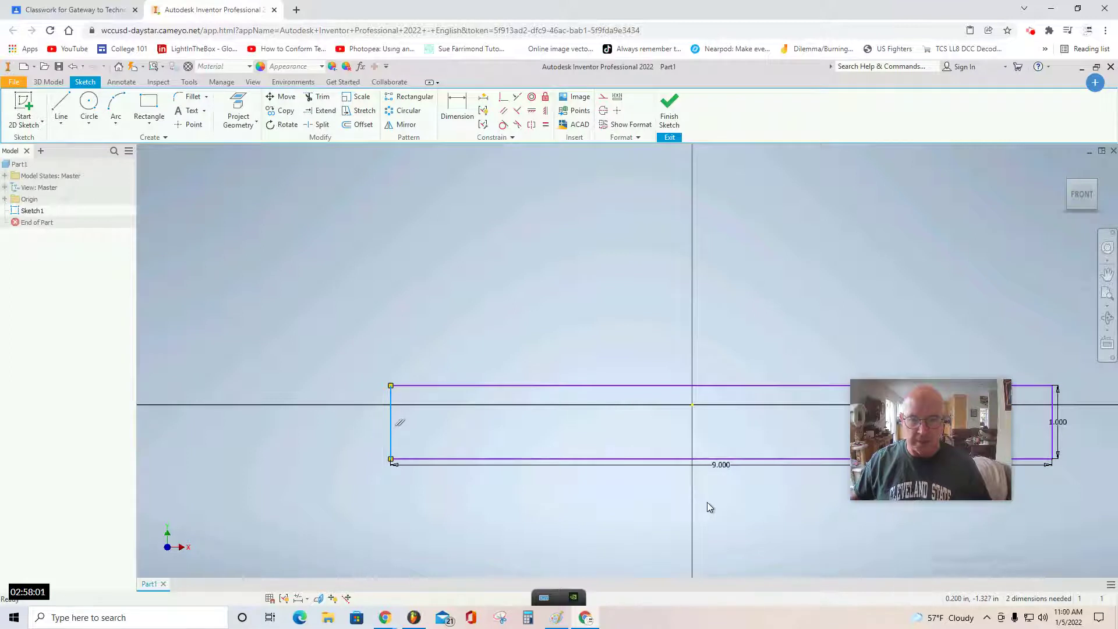
pyautogui.moveTo(707, 502)
pyautogui.mouseDown(button='middle')
pyautogui.moveTo(565, 413)
pyautogui.moveTo(564, 394)
pyautogui.mouseUp(button='middle')
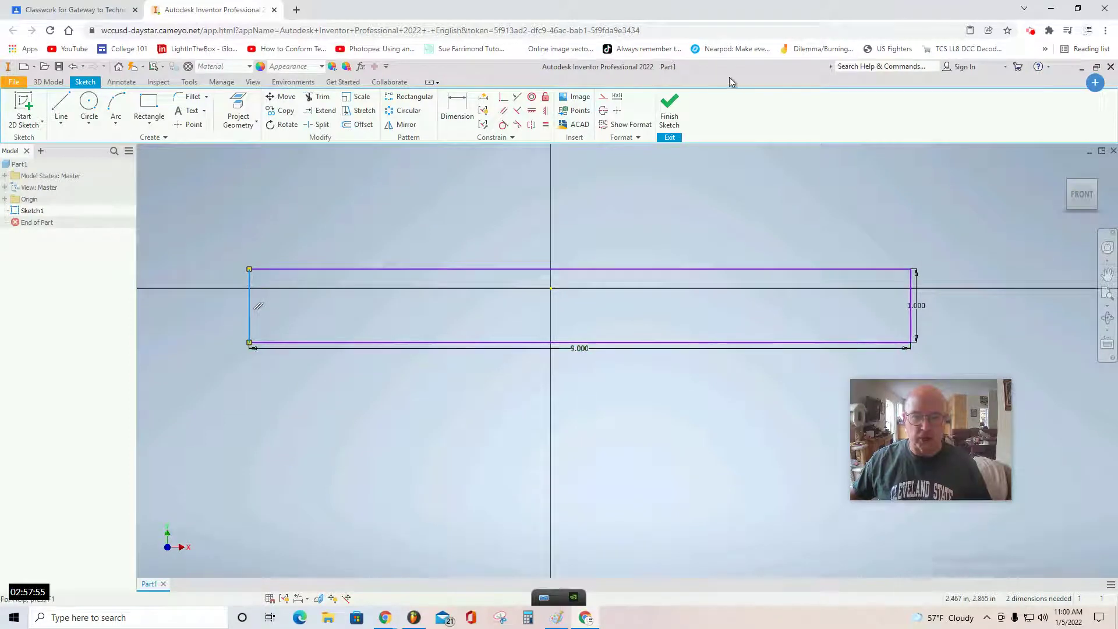
pyautogui.click(669, 110)
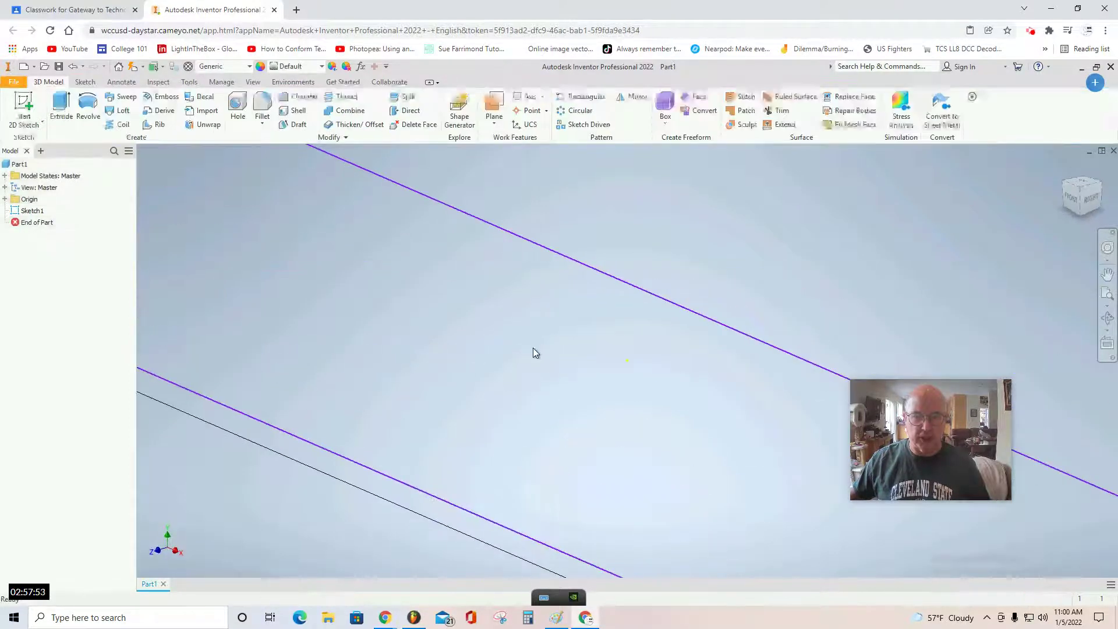
# - Extrude the rectangular profile by 0.25 in
pyautogui.click(61, 107)
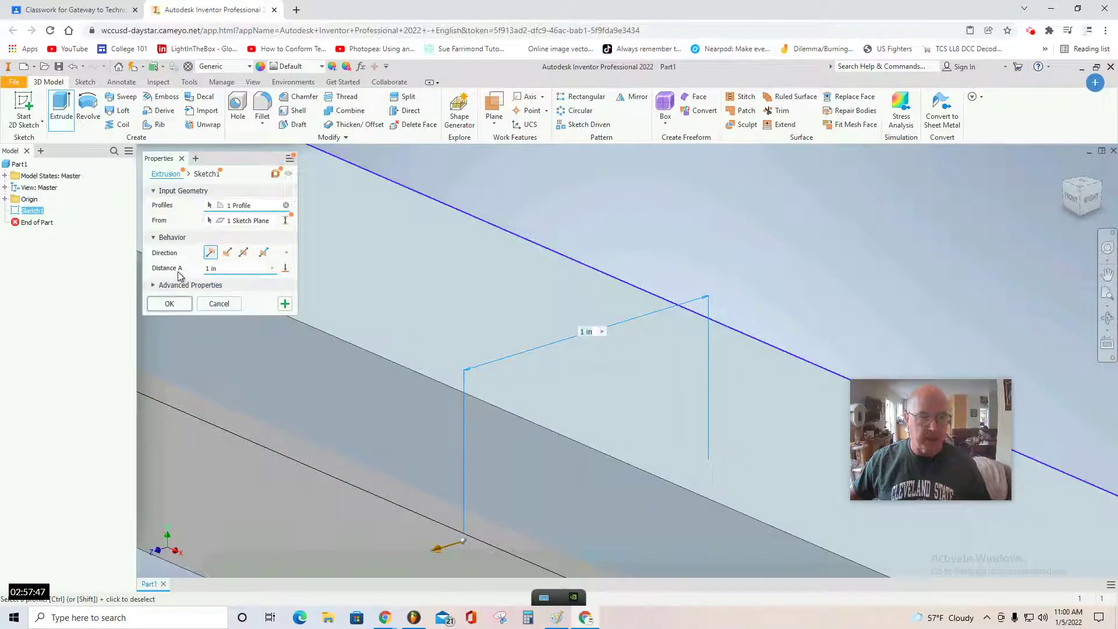
pyautogui.tripleClick(223, 269)
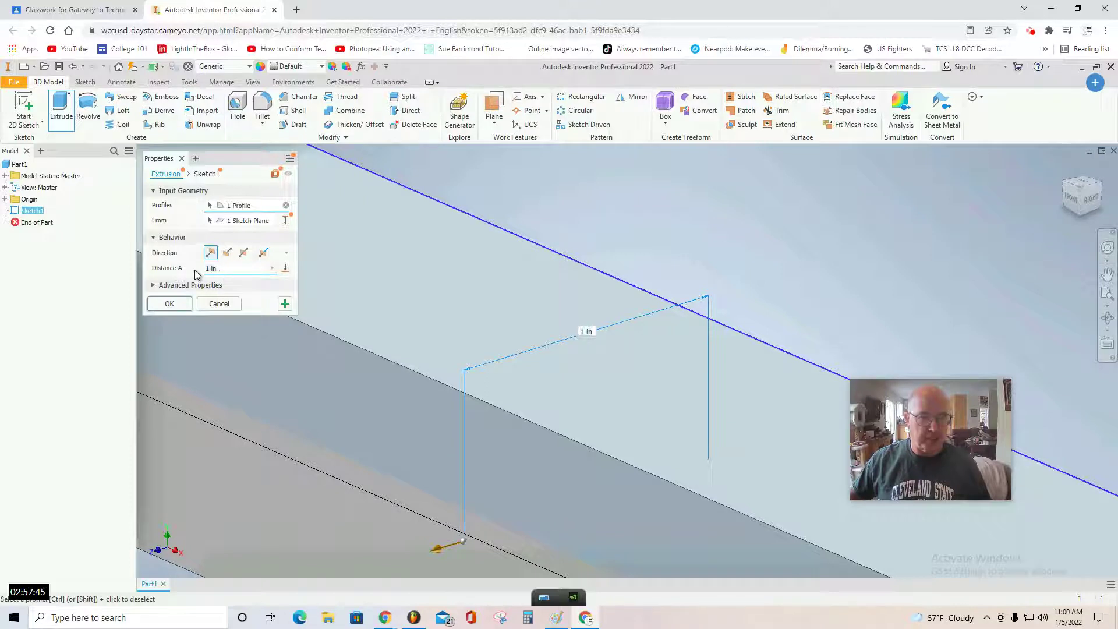
pyautogui.press('BackSpace')
pyautogui.write('.25')
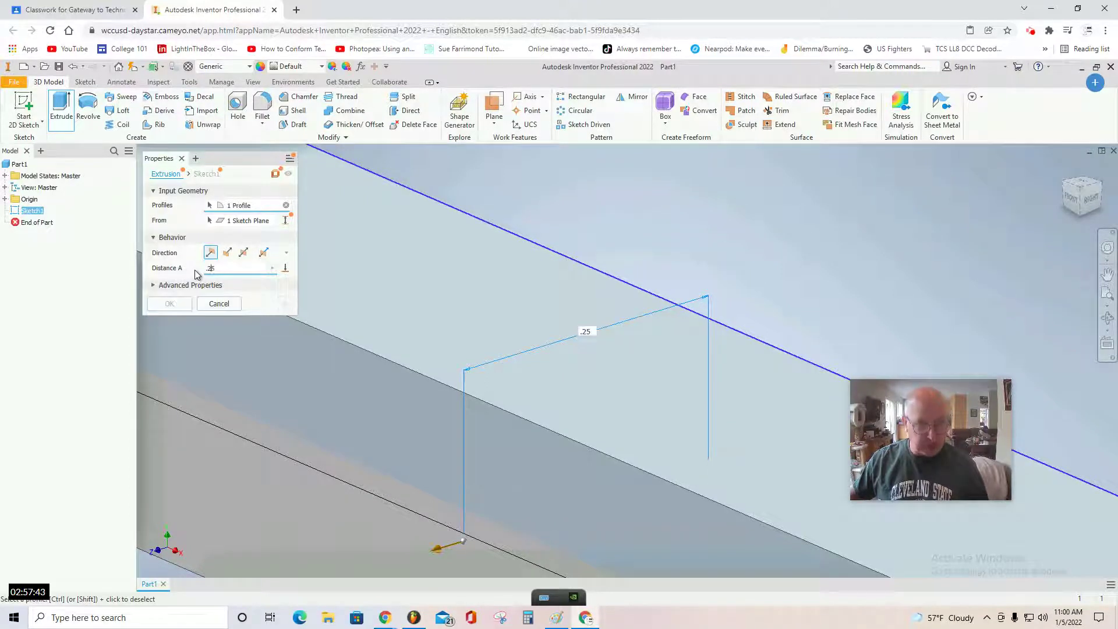
pyautogui.click(169, 304)
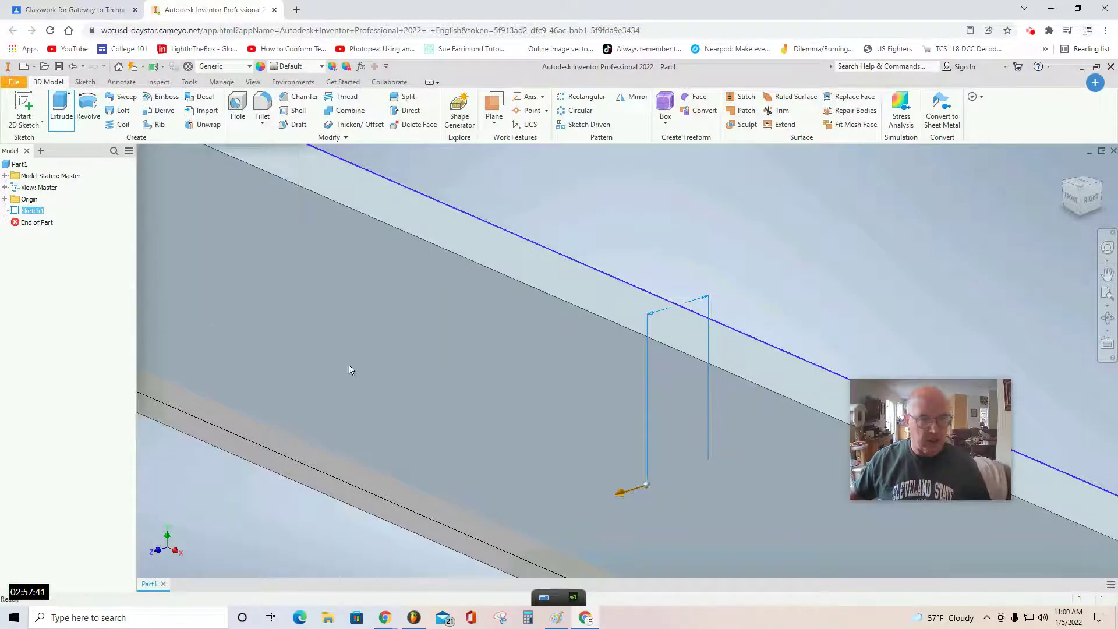
# - Start a 2D sketch on the bar's front face and place a sketch point near its left end
pyautogui.click(1075, 202)
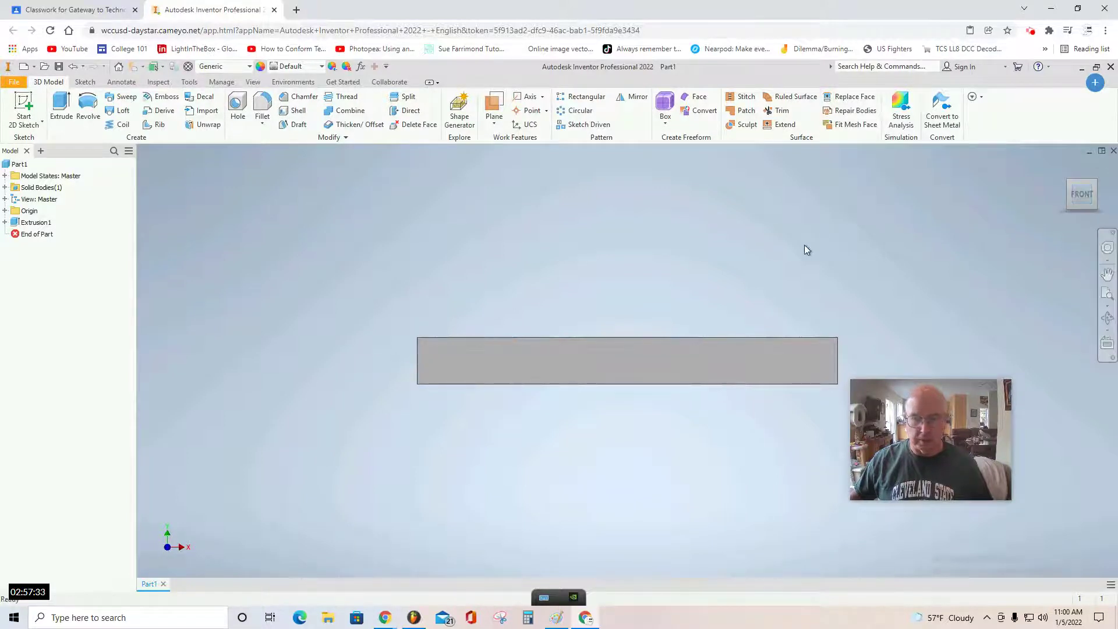
pyautogui.moveTo(770, 246); pyautogui.dragTo(635, 206, button='middle')
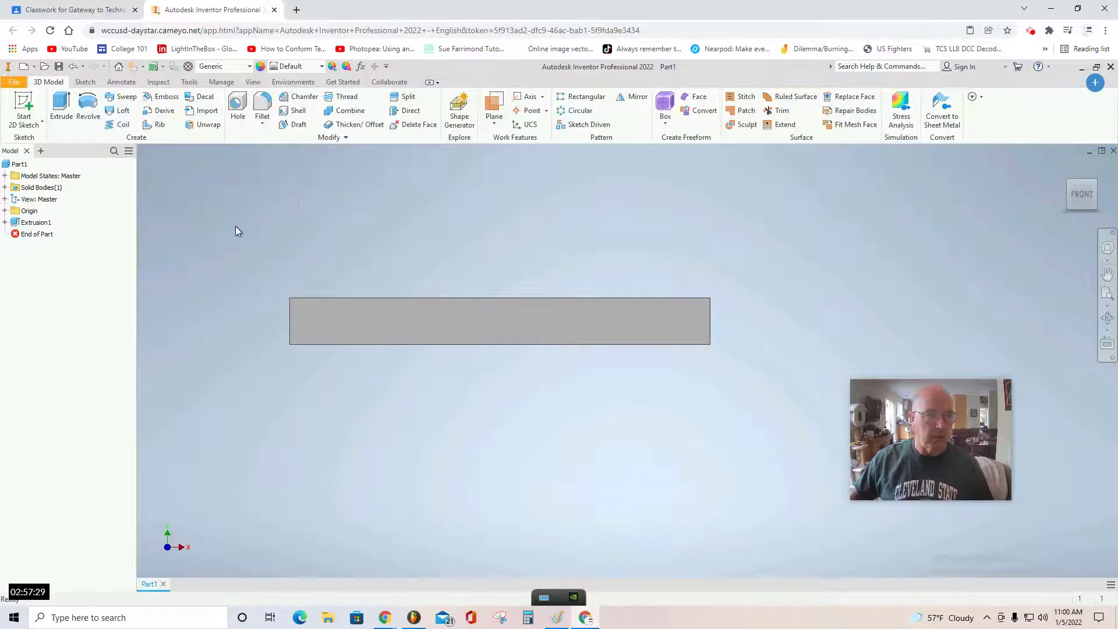
pyautogui.click(23, 108)
pyautogui.click(337, 335)
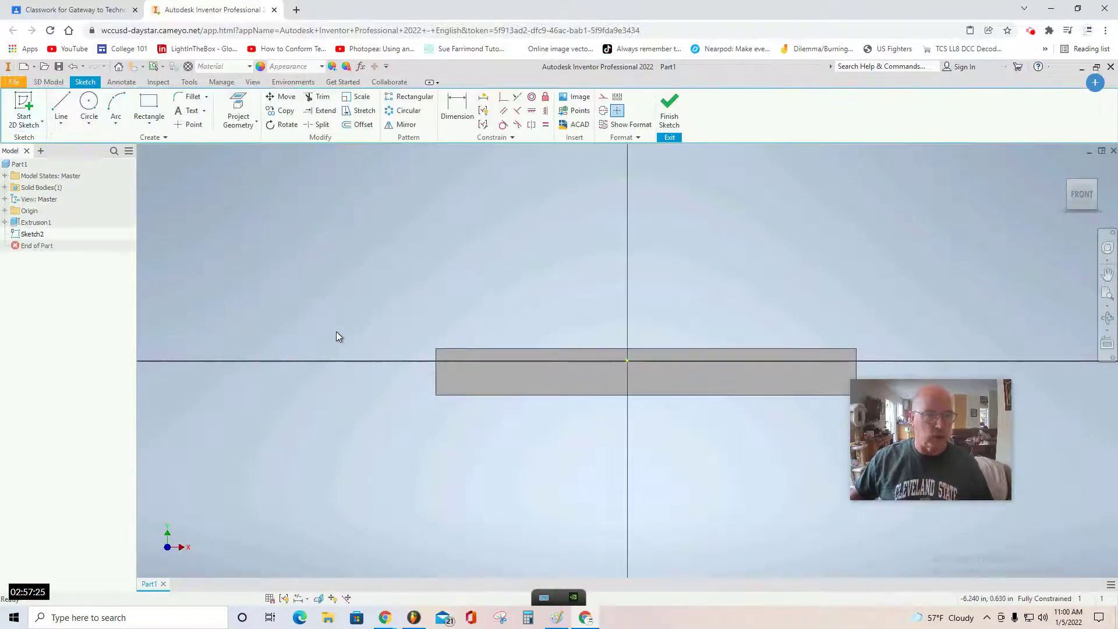
pyautogui.click(193, 125)
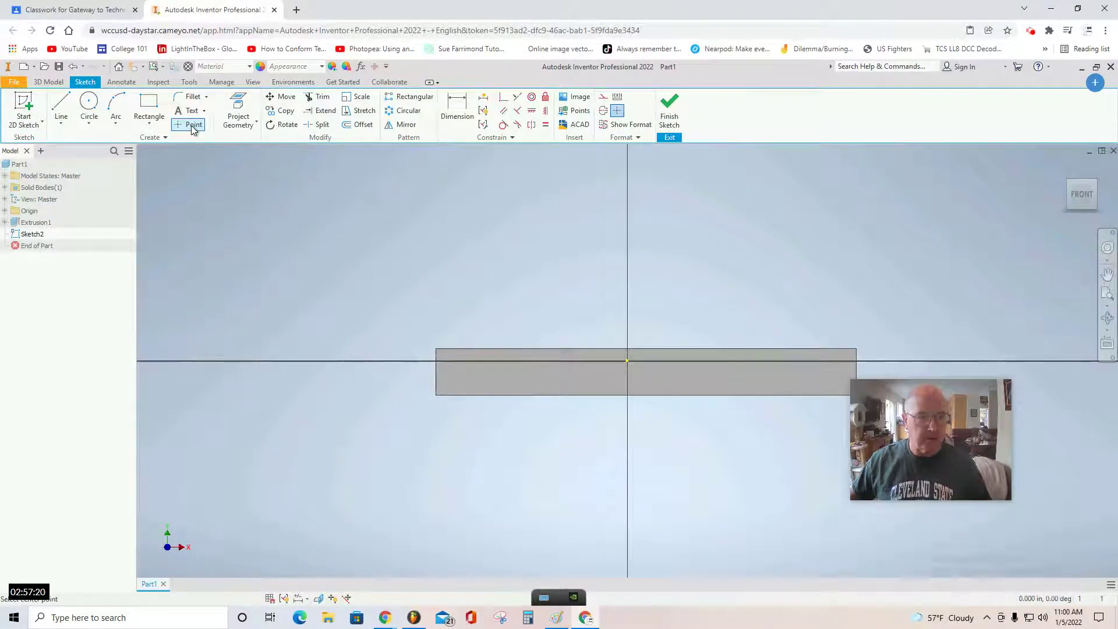
pyautogui.click(457, 371)
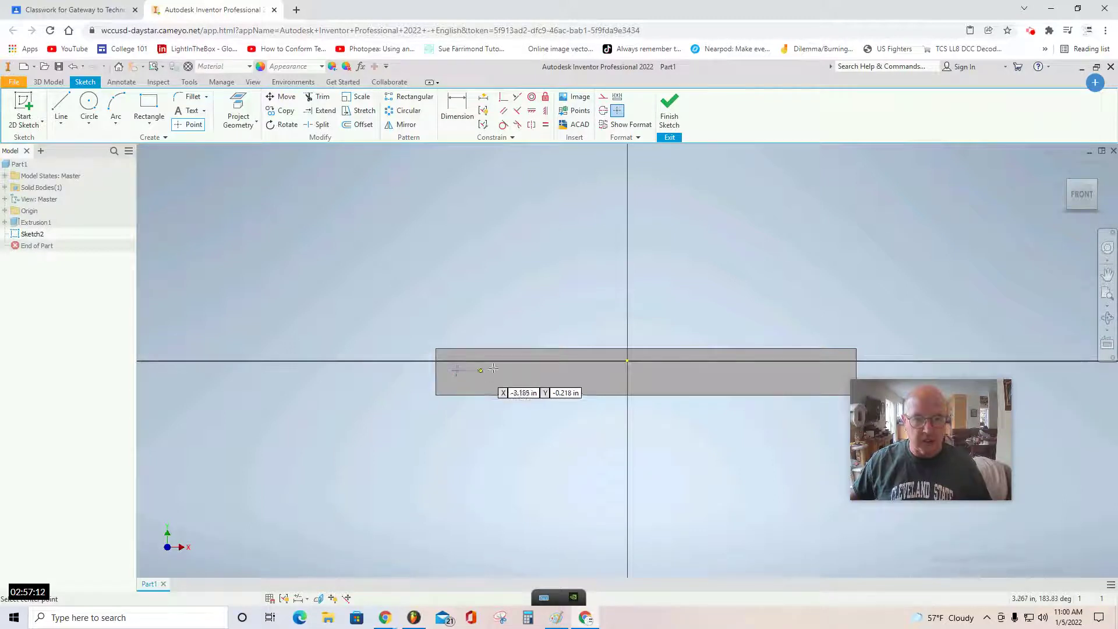
# - Dimension the sketch point 0.5 in below the bar's top edge
pyautogui.click(458, 106)
pyautogui.scroll(-5, 448, 402)
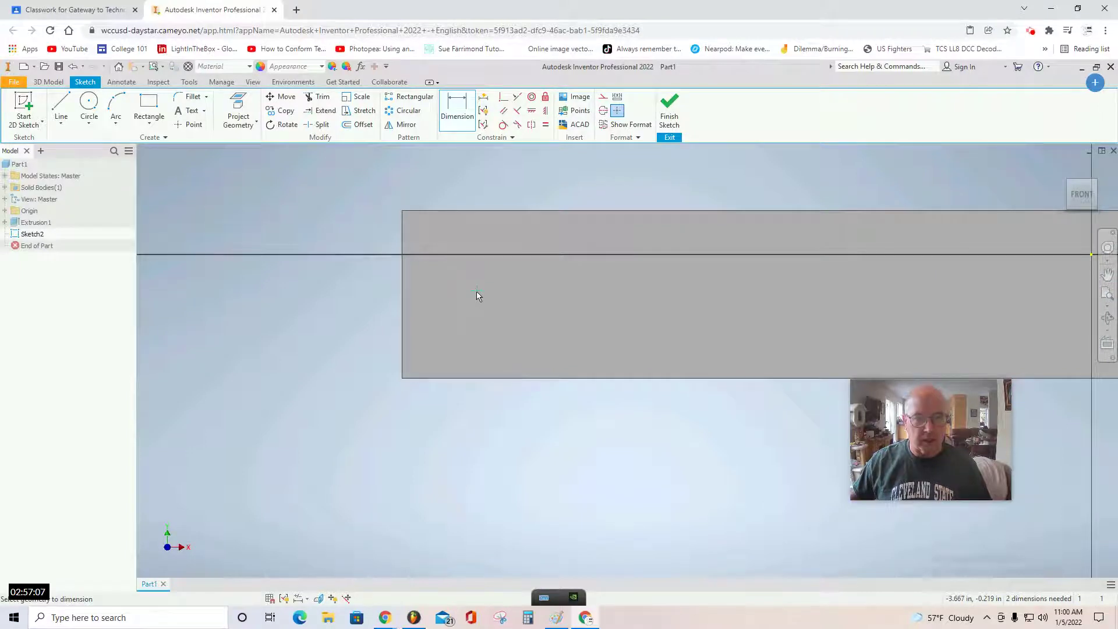
pyautogui.click(457, 235)
pyautogui.click(352, 264)
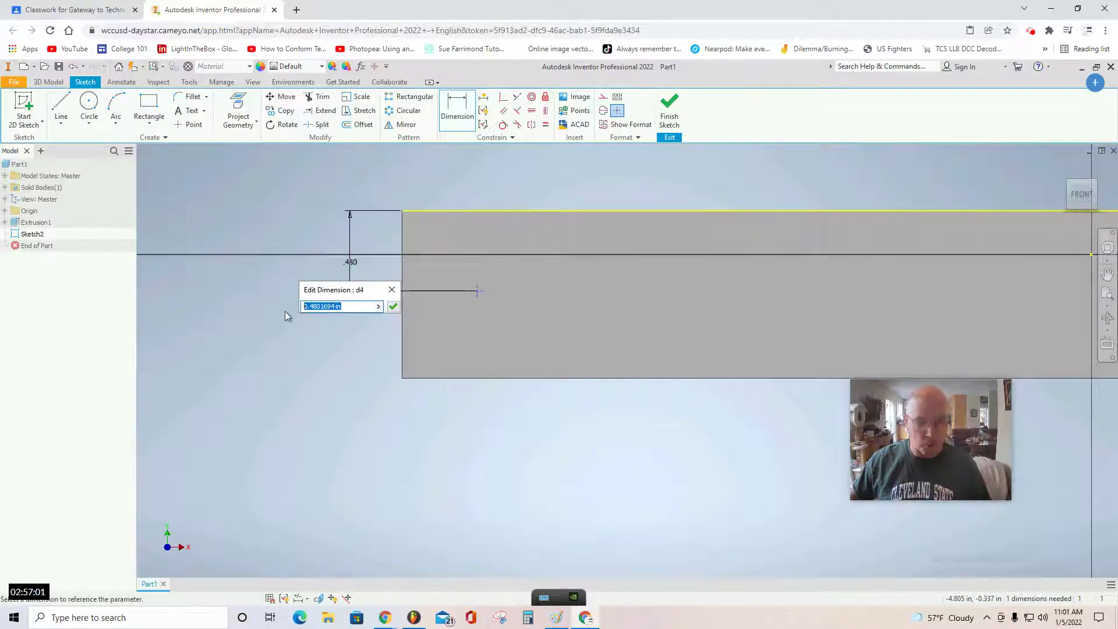
pyautogui.write('.5')
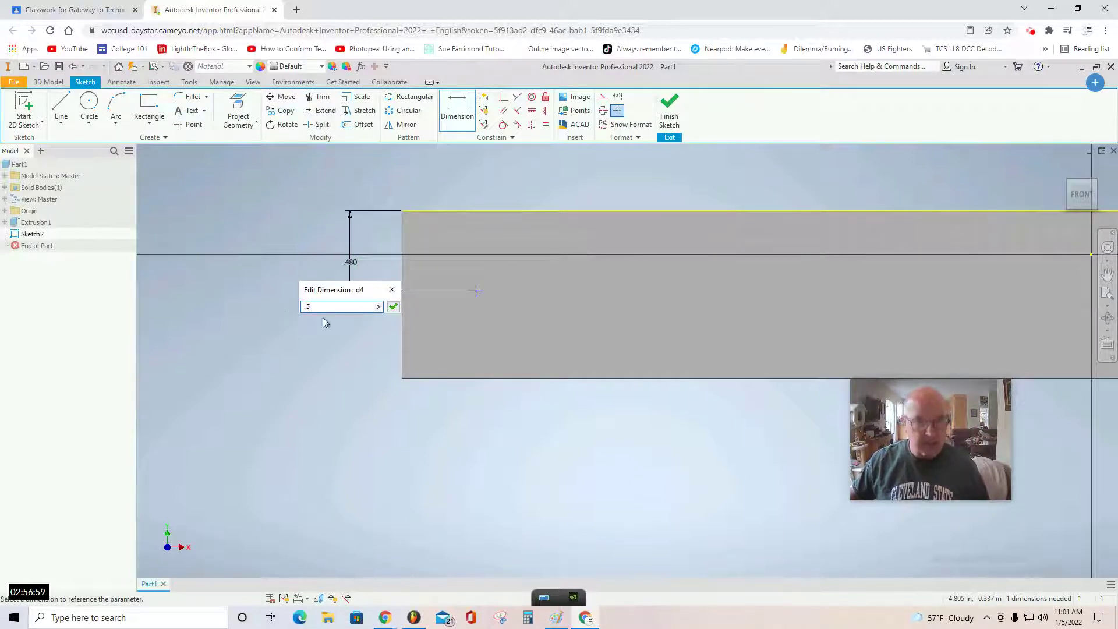
pyautogui.click(392, 307)
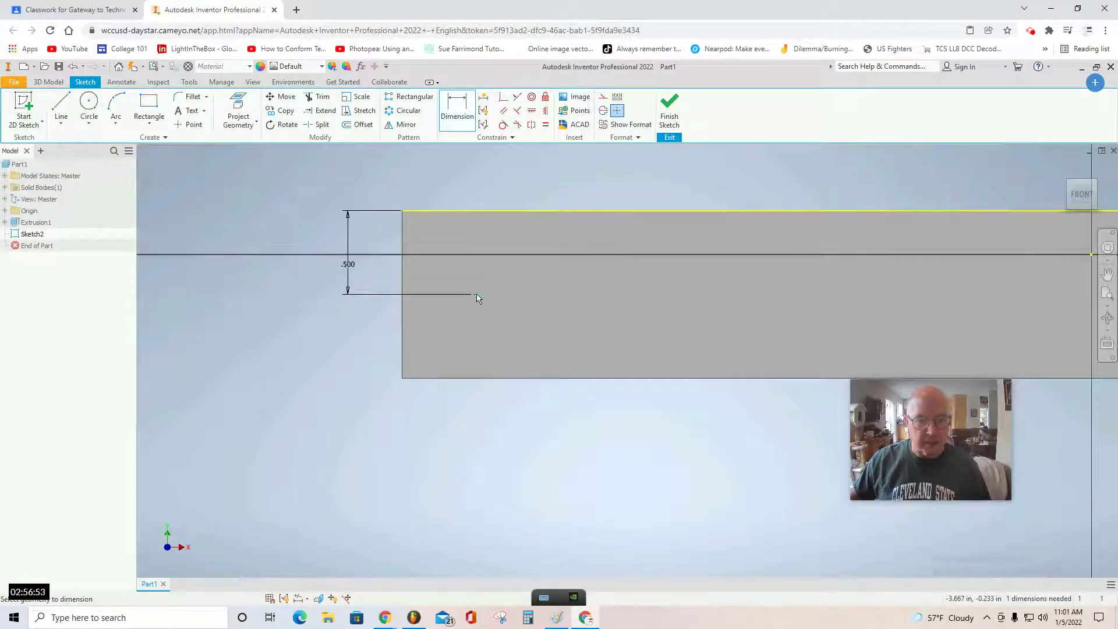
# - Dimension the sketch point 0.5 in from the bar's left end
pyautogui.click(402, 289)
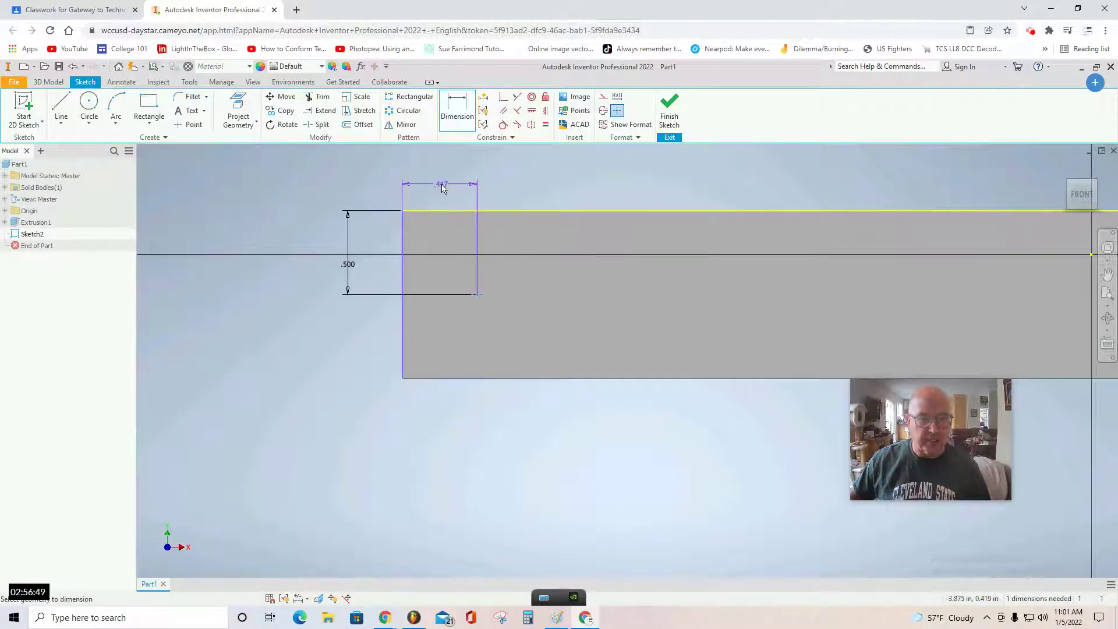
pyautogui.click(442, 186)
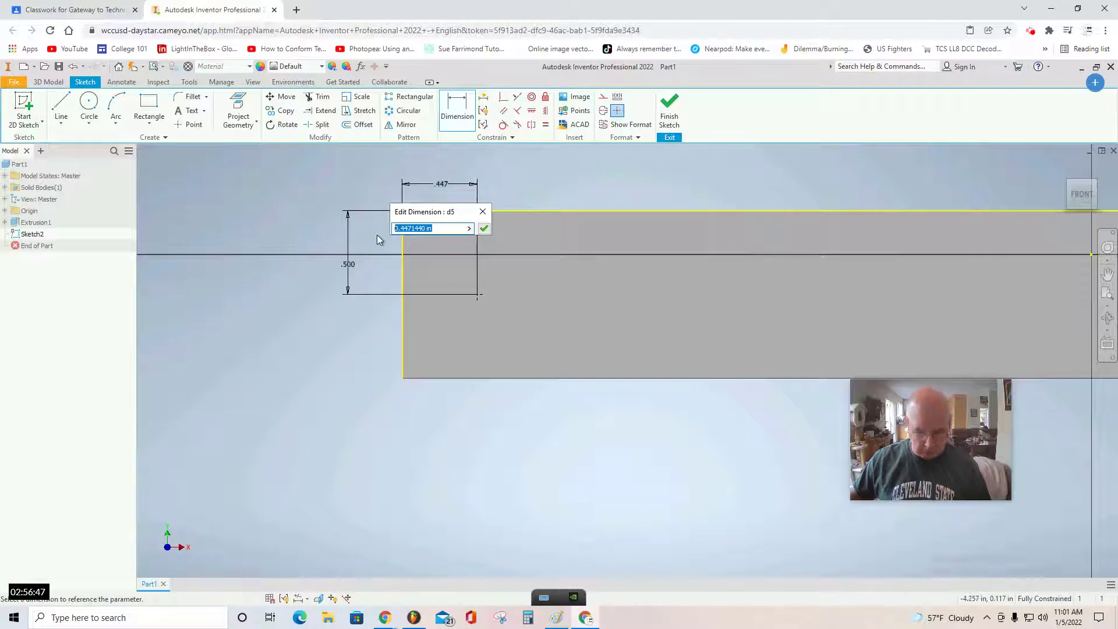
pyautogui.write('.5')
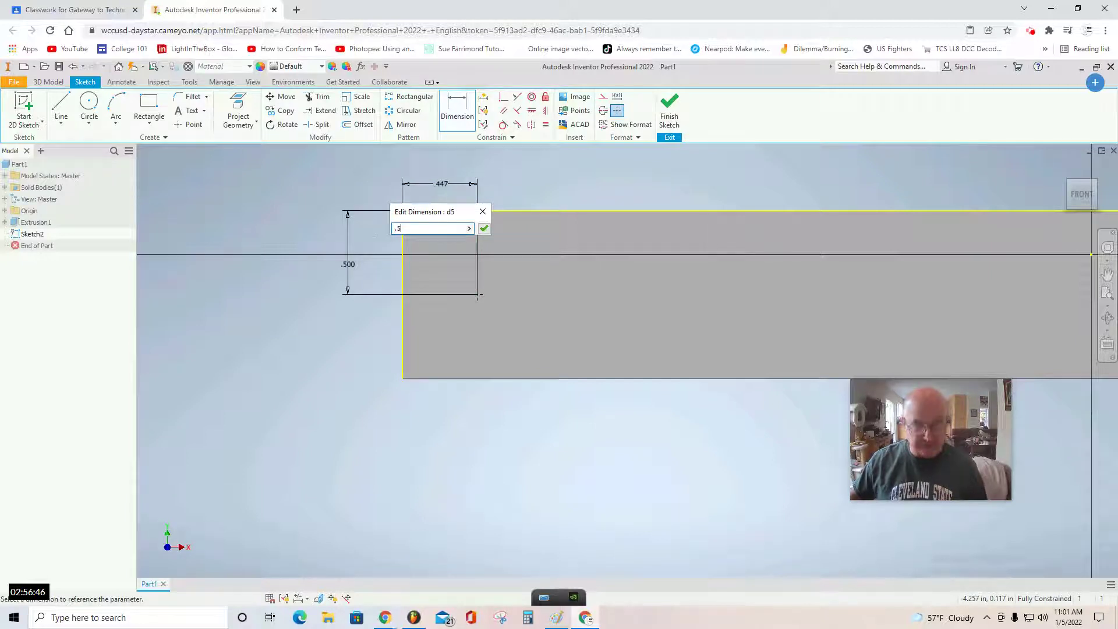
pyautogui.click(485, 228)
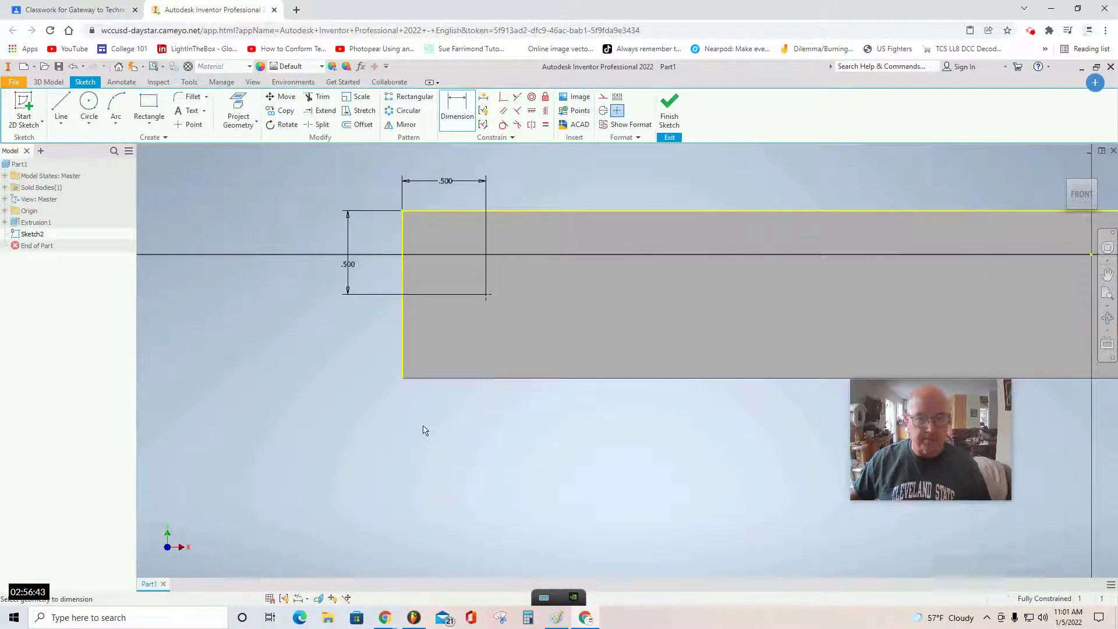
# - Place four more sketch points along the bar, level with the first point and spread toward the right end
pyautogui.moveTo(399, 411)
pyautogui.mouseDown(button='middle')
pyautogui.moveTo(379, 395)
pyautogui.moveTo(277, 382)
pyautogui.moveTo(275, 406)
pyautogui.mouseUp(button='middle')
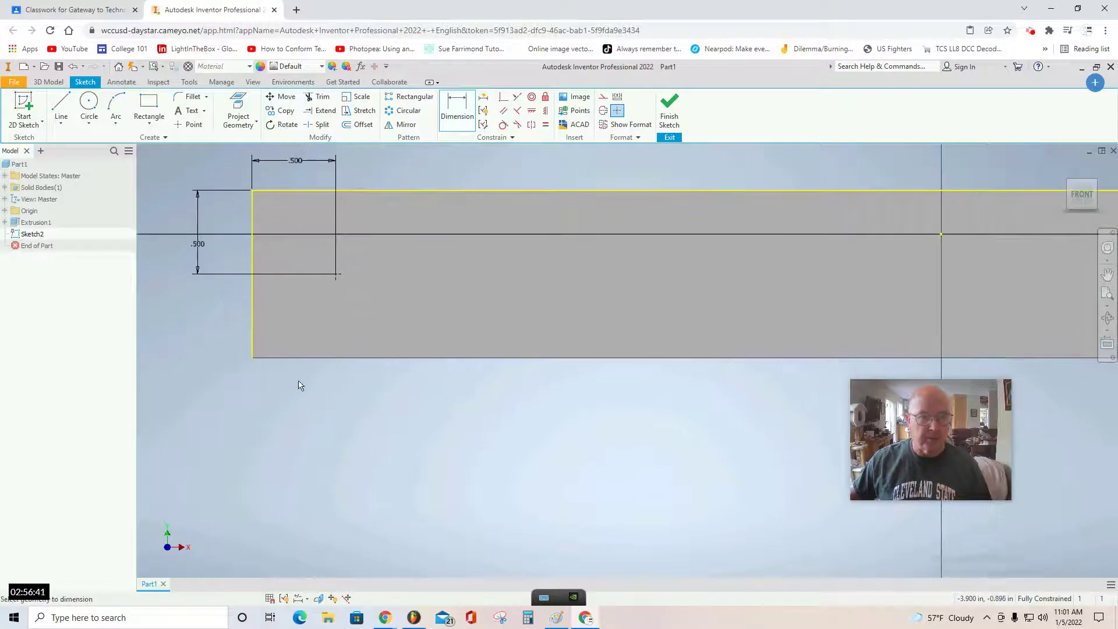
pyautogui.click(190, 124)
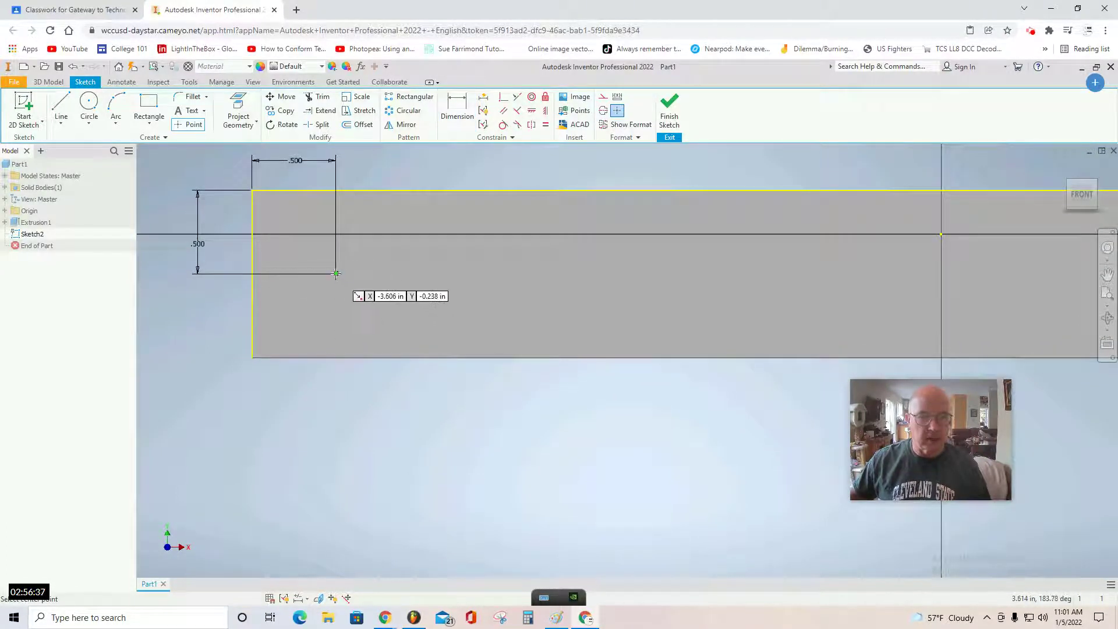
pyautogui.click(617, 274)
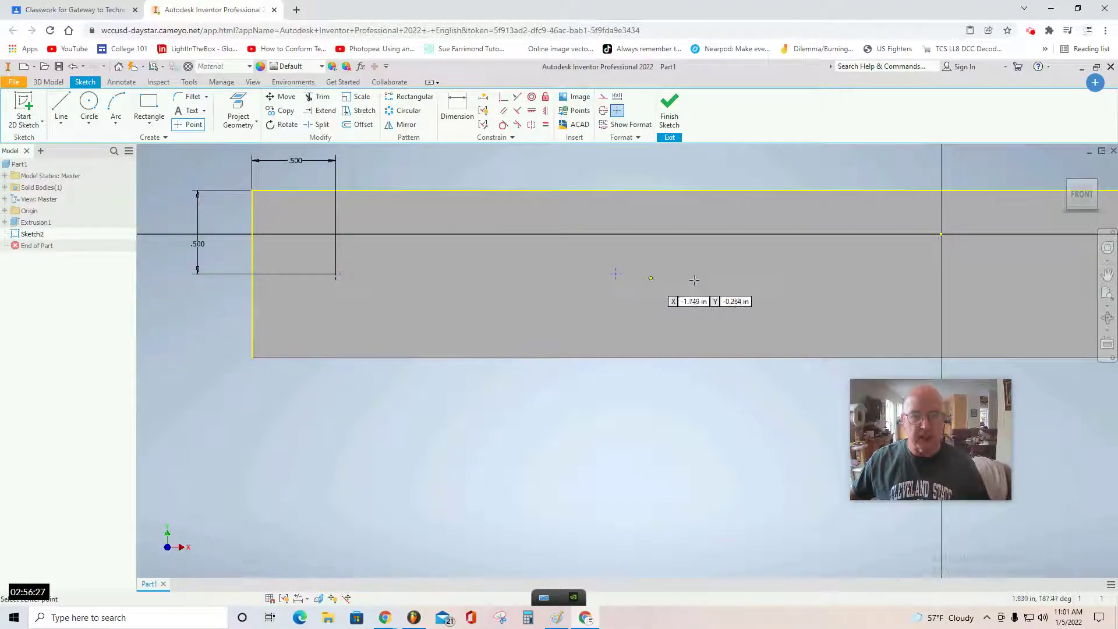
pyautogui.click(886, 274)
pyautogui.moveTo(885, 273)
pyautogui.mouseDown(button='middle')
pyautogui.moveTo(522, 284)
pyautogui.moveTo(38, 194)
pyautogui.moveTo(100, 344)
pyautogui.mouseUp(button='middle')
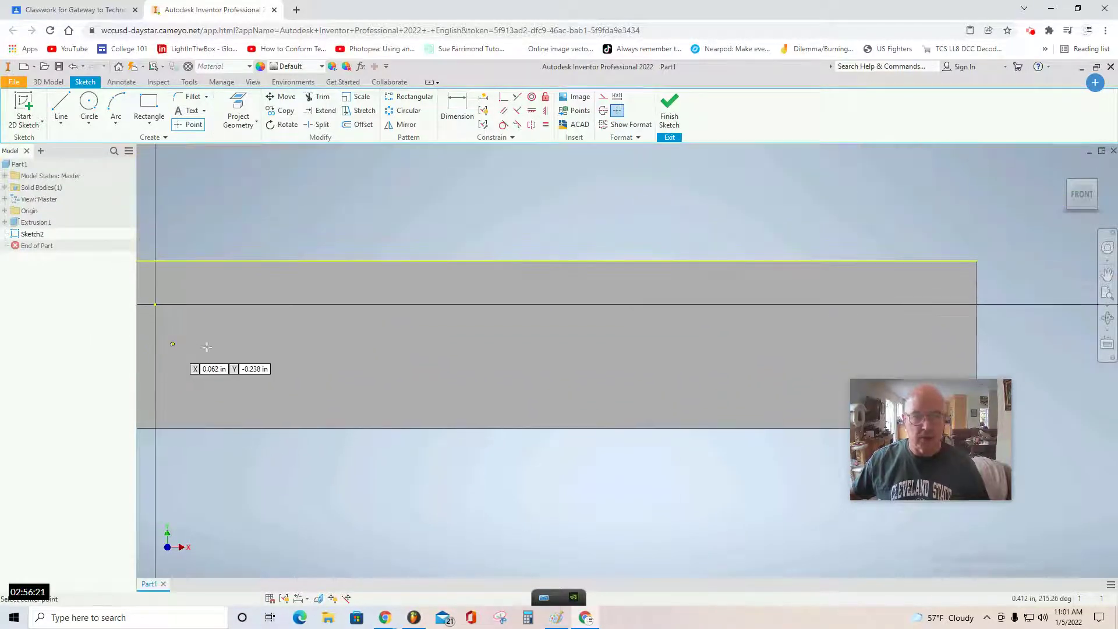
pyautogui.click(366, 345)
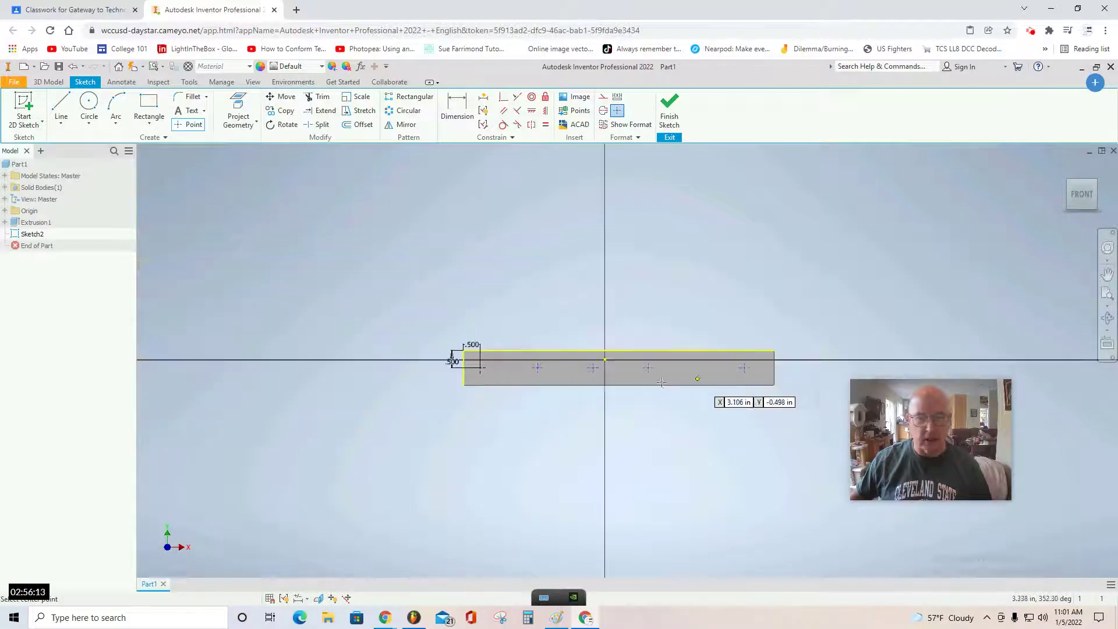
# - Dimension the horizontal spacing between the first and second points from the left as 2 in
pyautogui.click(458, 108)
pyautogui.scroll(-5, 537, 400)
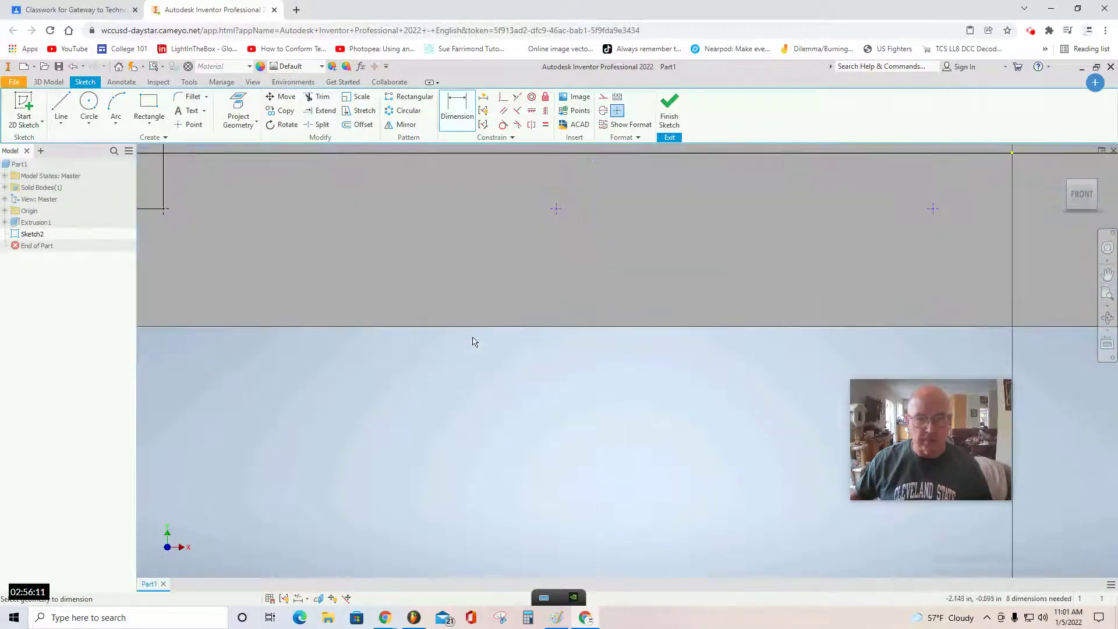
pyautogui.scroll(5, 453, 320)
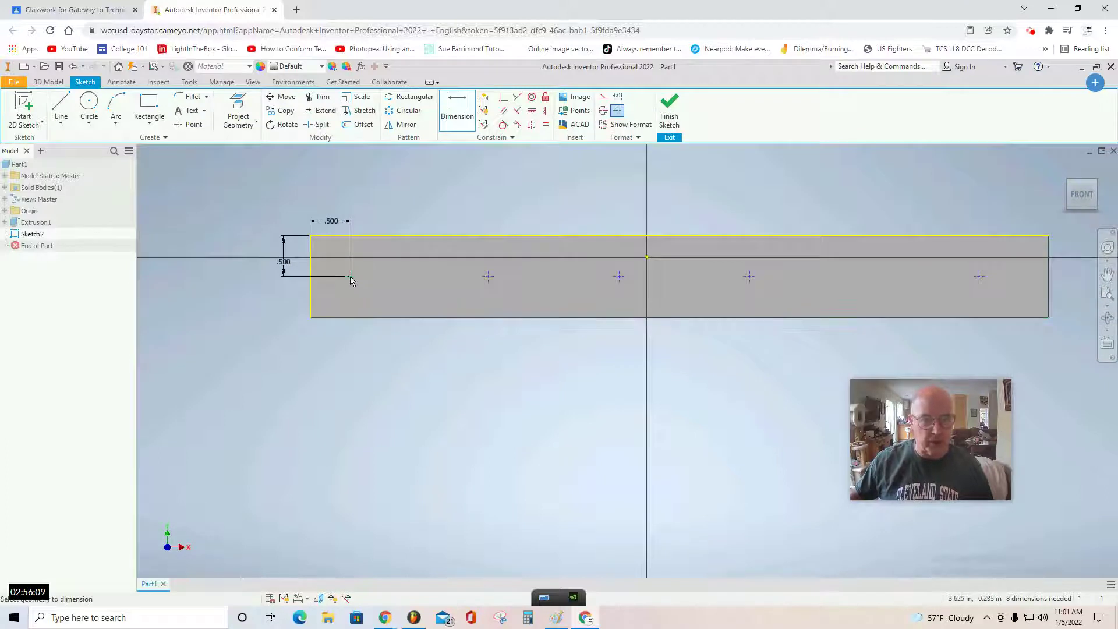
pyautogui.click(488, 278)
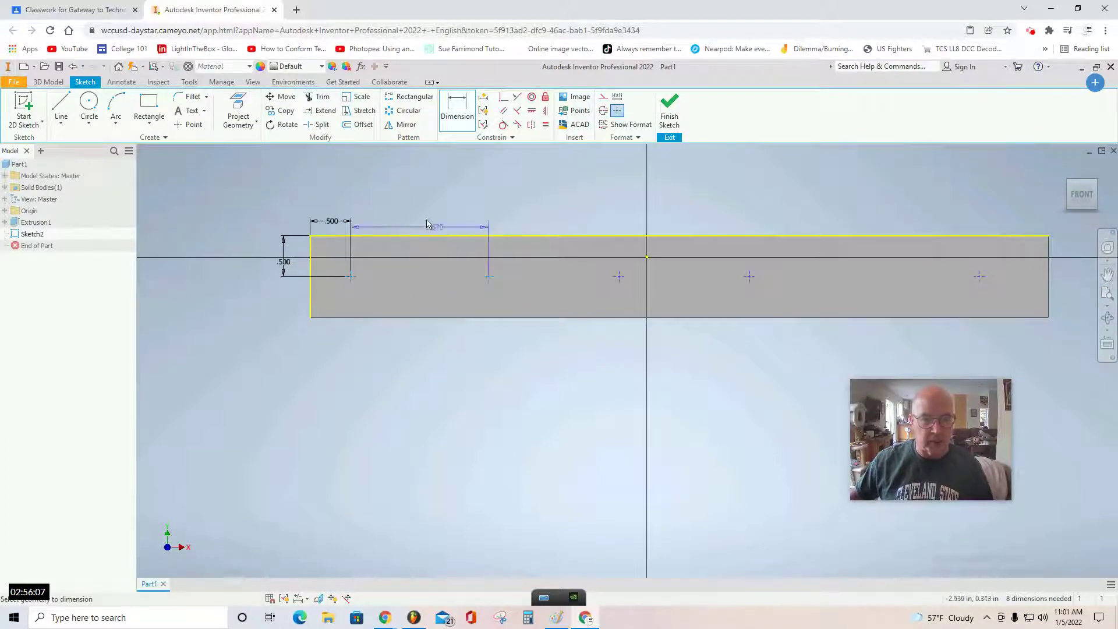
pyautogui.click(426, 224)
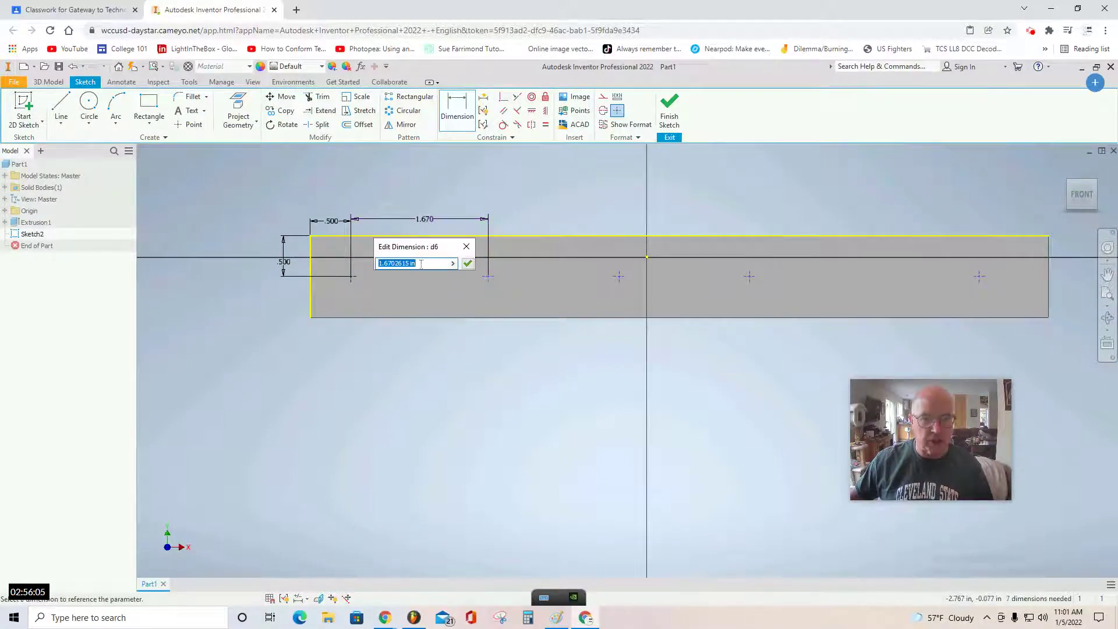
pyautogui.write('2')
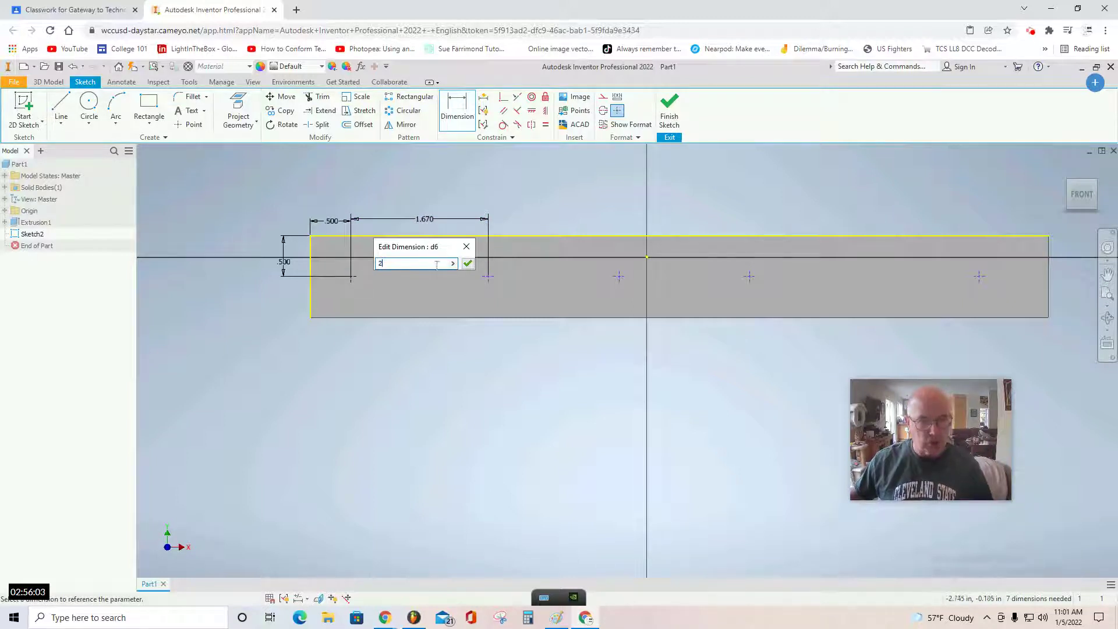
pyautogui.click(466, 263)
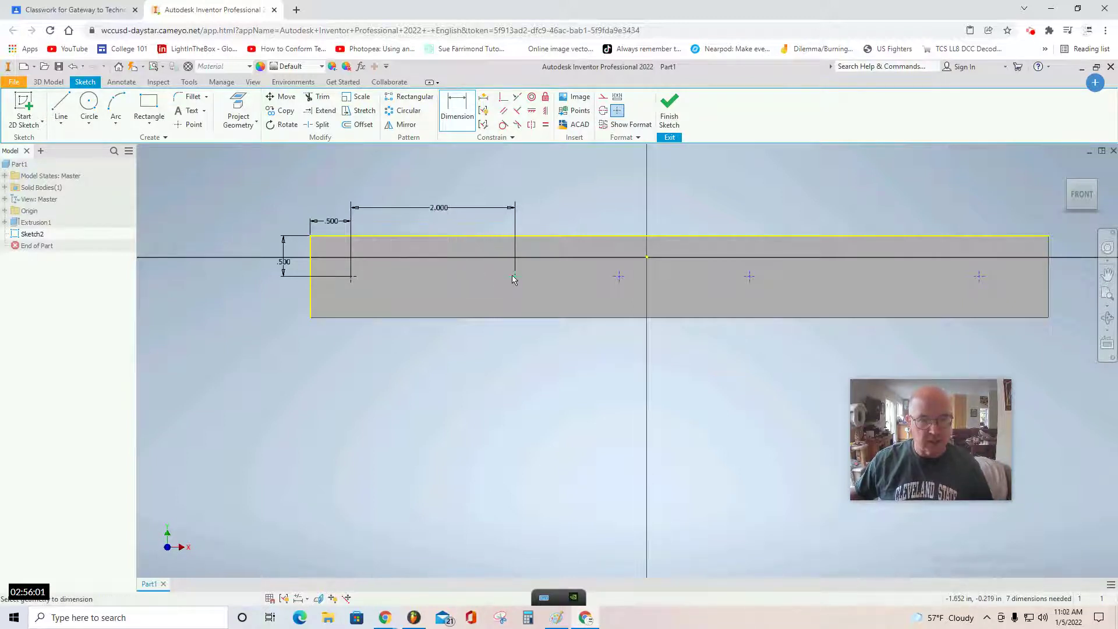
# - Dimension the spacing from the second to the third point and from the third to the fourth point as 2 in each
pyautogui.click(619, 277)
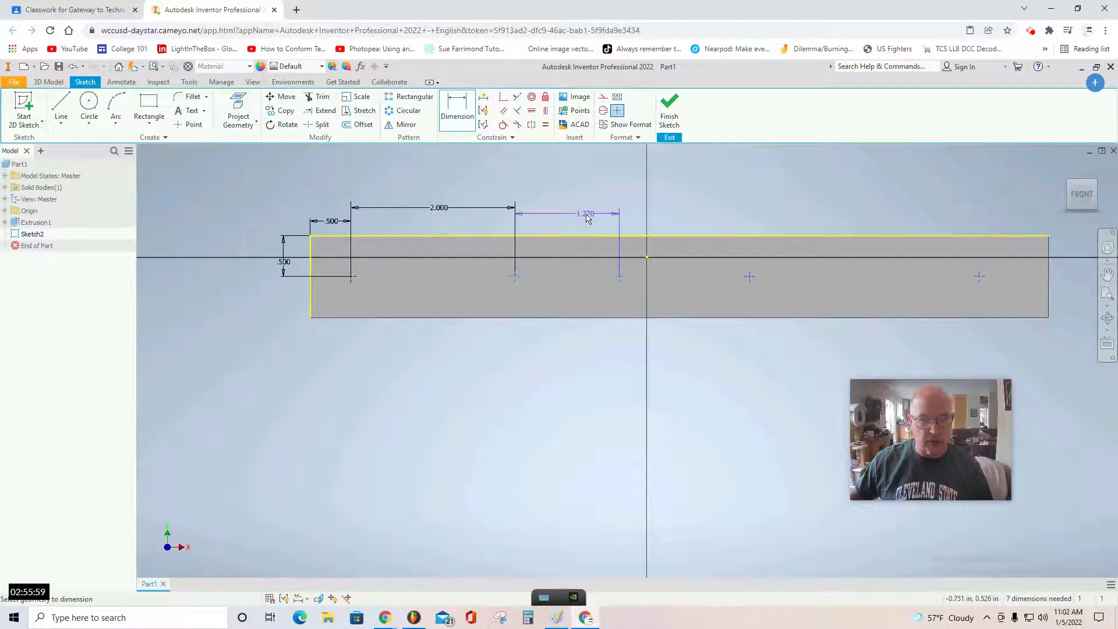
pyautogui.click(591, 214)
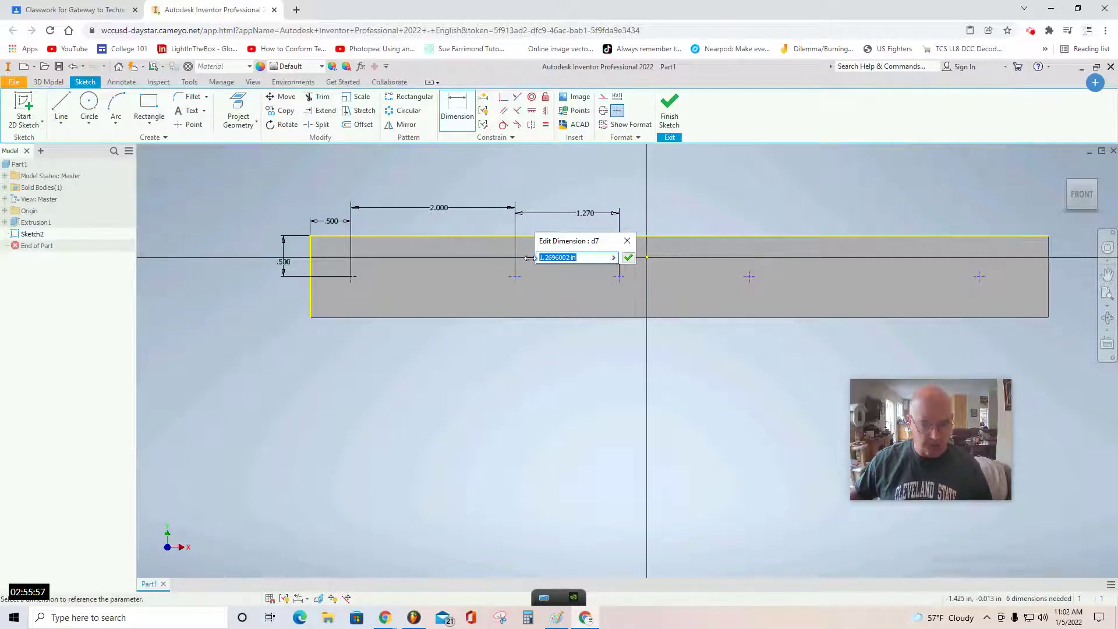
pyautogui.write('2')
pyautogui.click(628, 258)
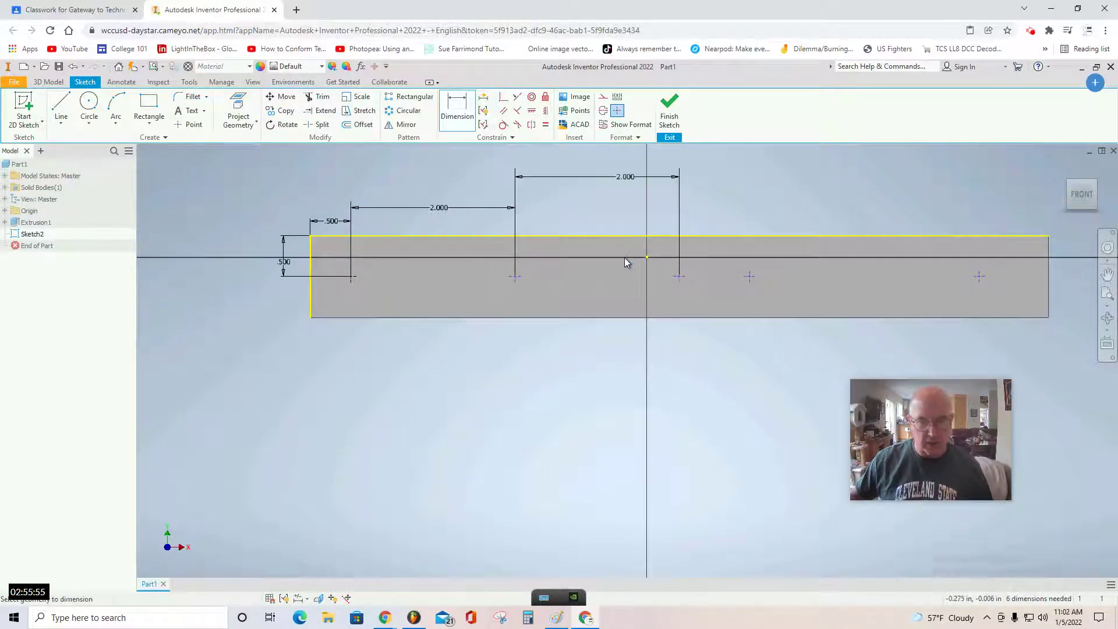
pyautogui.click(749, 277)
pyautogui.click(724, 224)
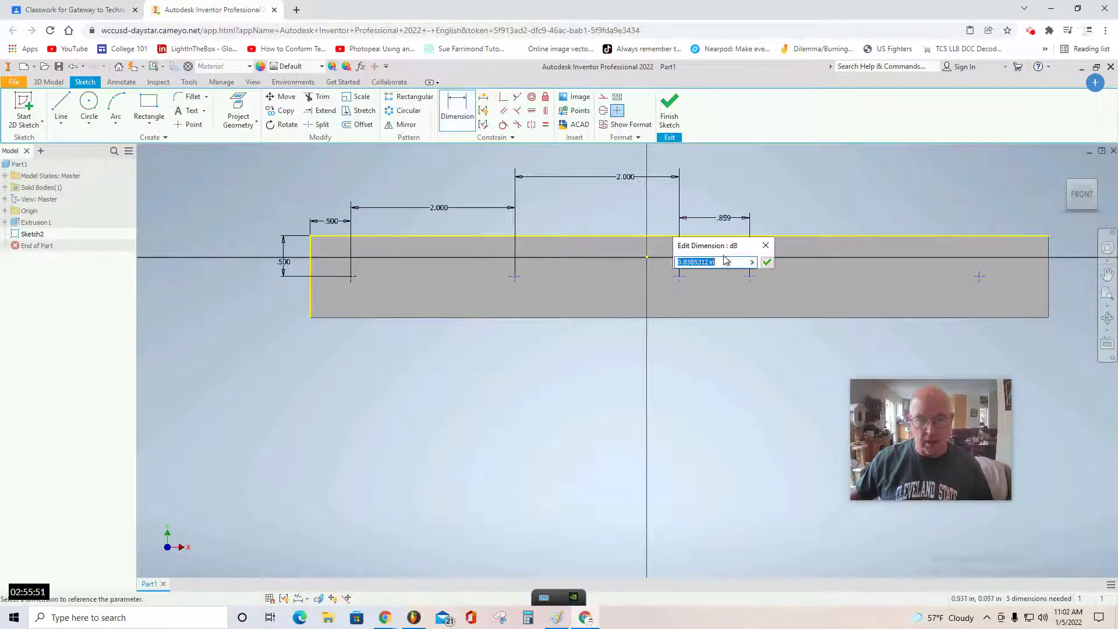
pyautogui.write('2')
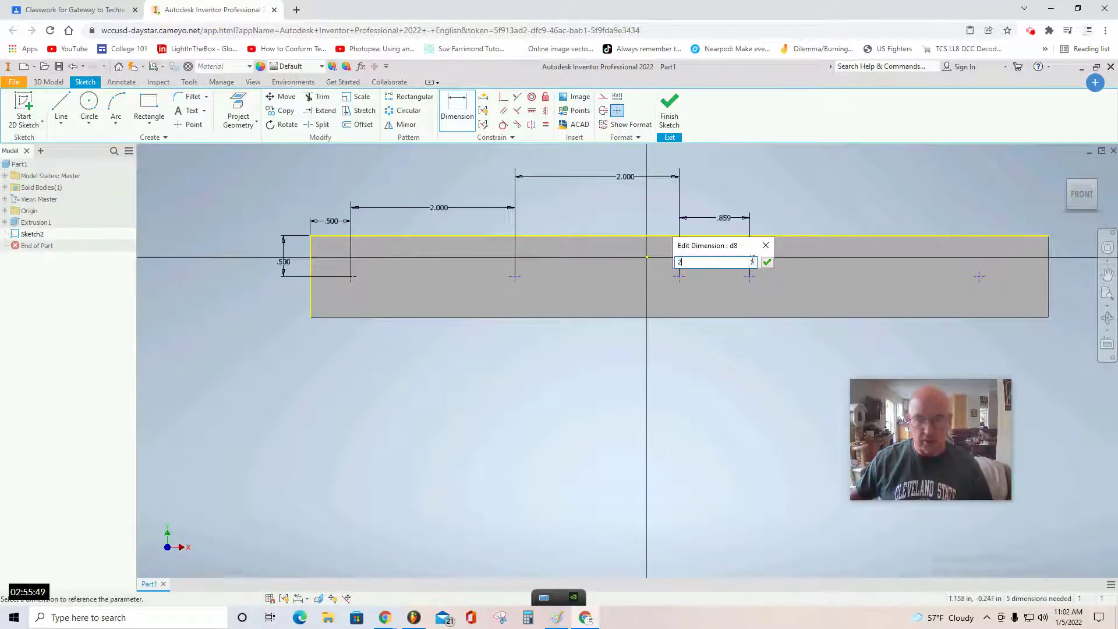
pyautogui.click(766, 262)
# - Dimension the spacing between the fourth and fifth points as 2 in, and finish the sketch
pyautogui.click(844, 278)
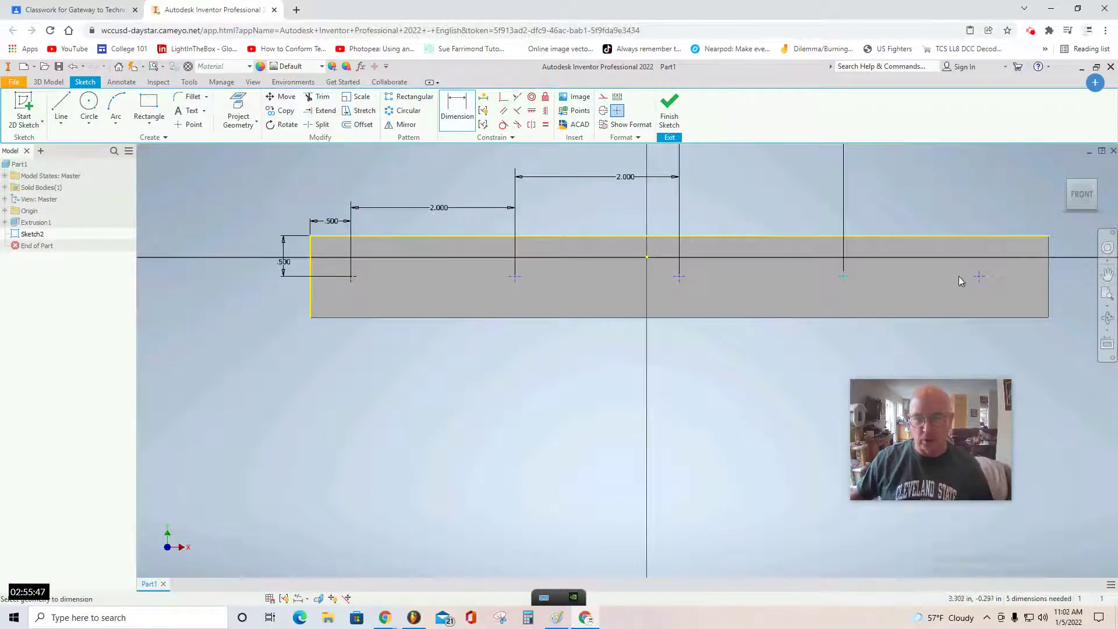
pyautogui.click(980, 277)
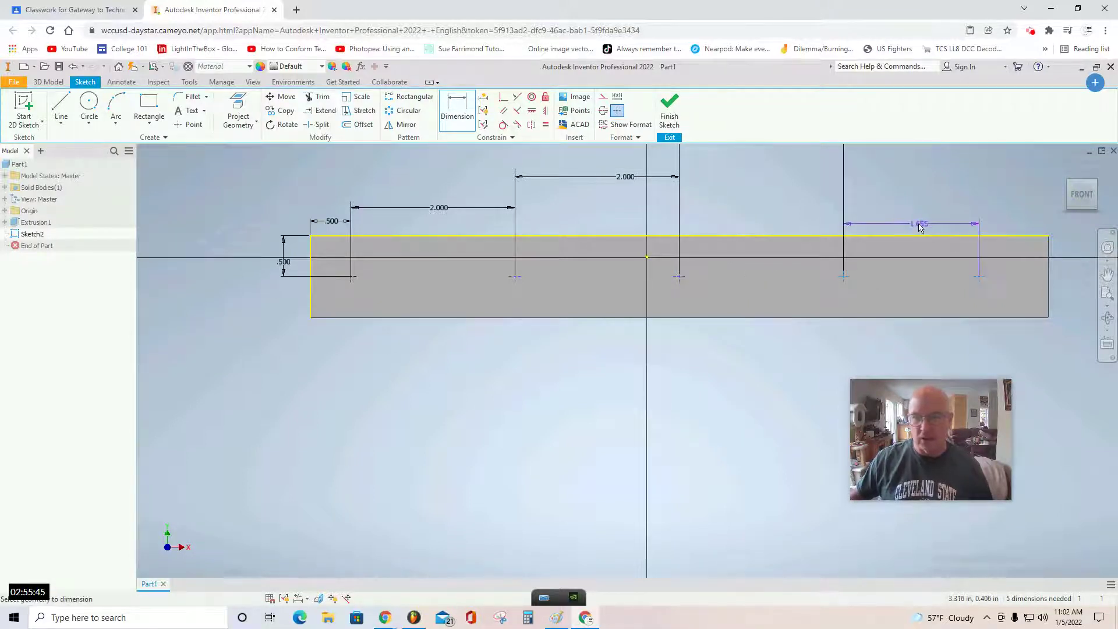
pyautogui.click(919, 227)
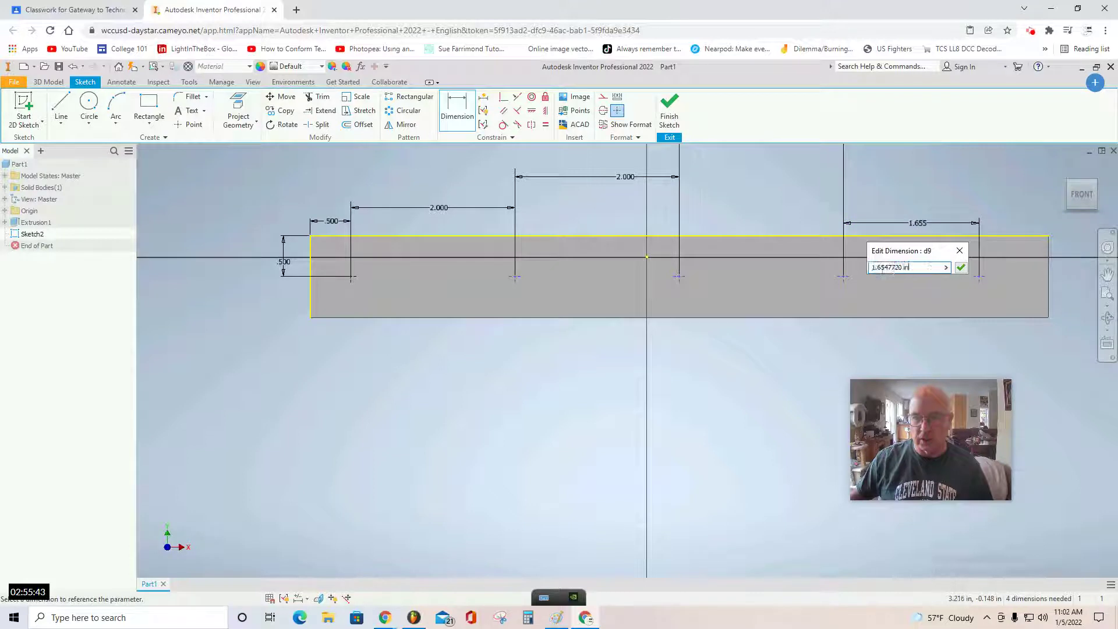
pyautogui.write('2')
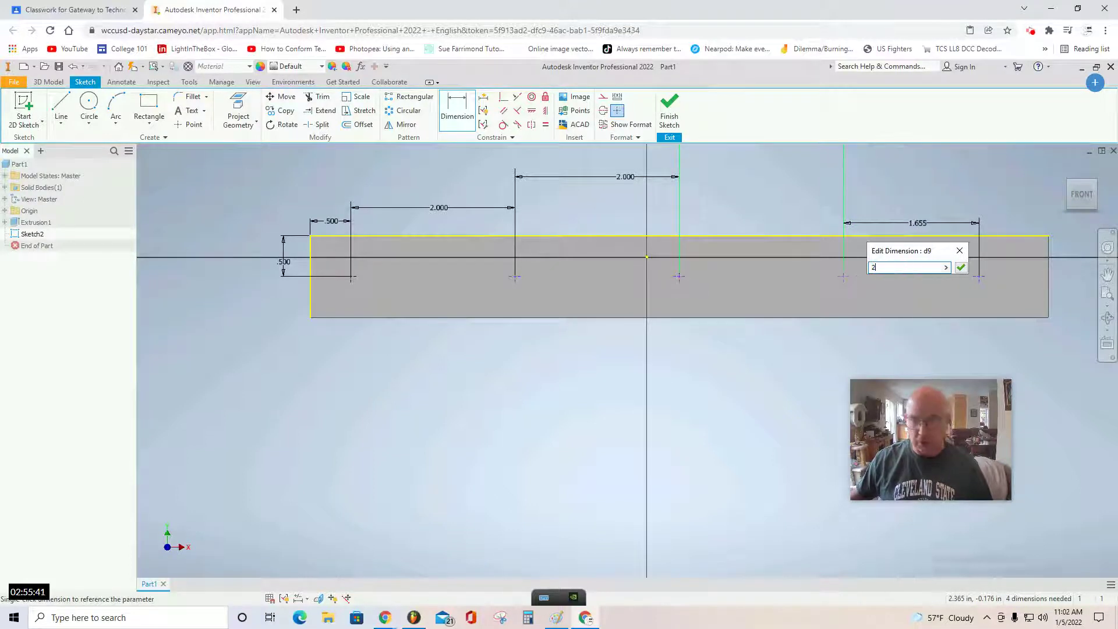
pyautogui.click(961, 267)
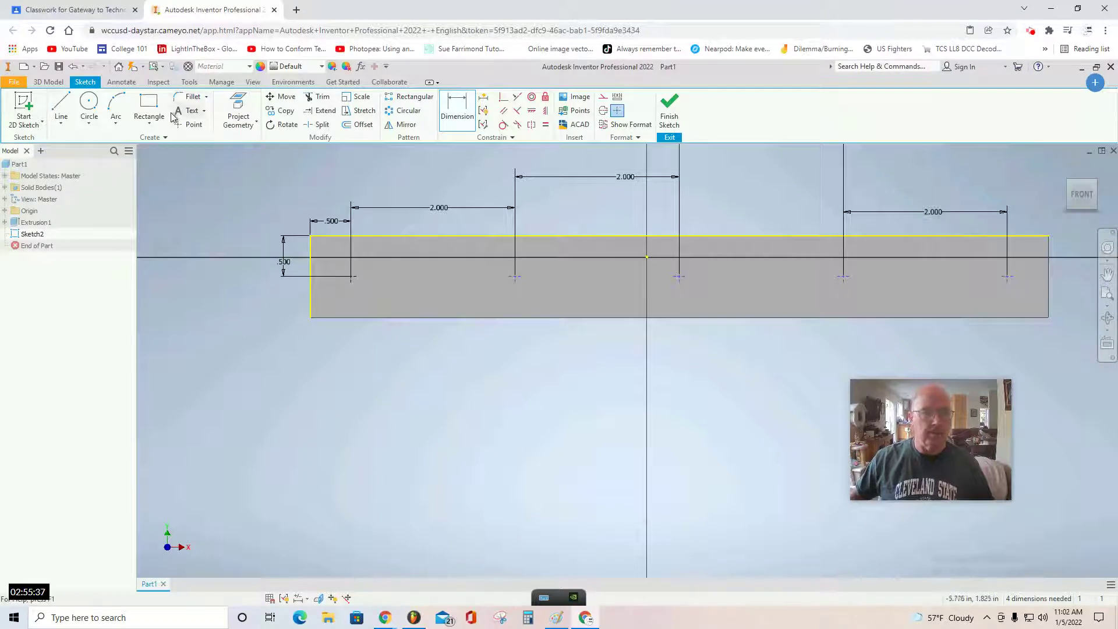
pyautogui.click(670, 108)
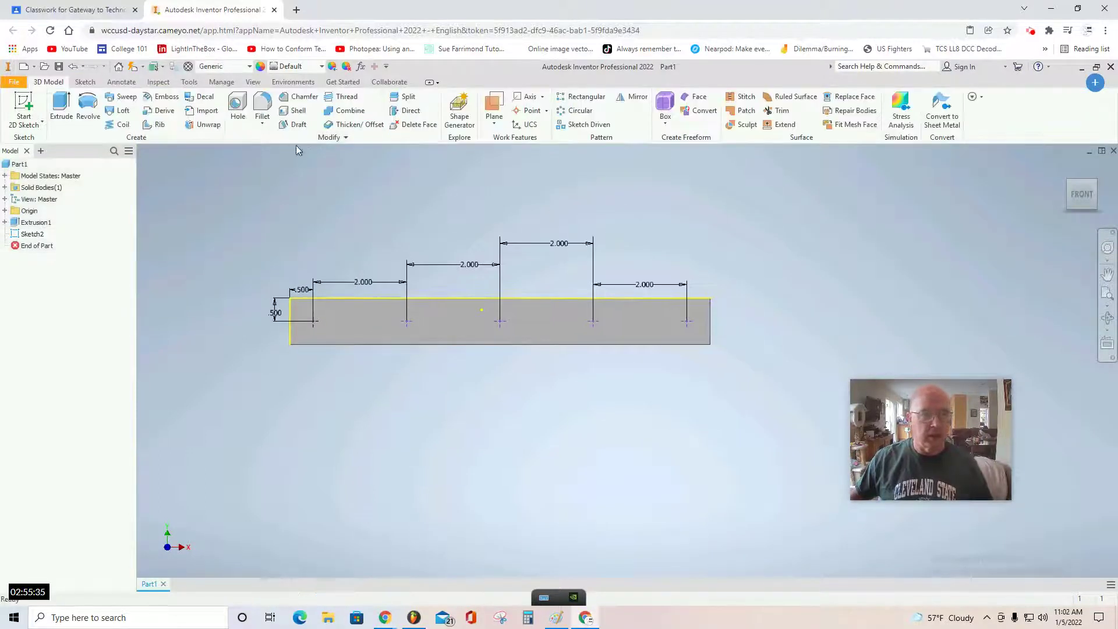
# - Create simple 0.25 in diameter through-all holes at the five sketch points along the bar
pyautogui.click(236, 105)
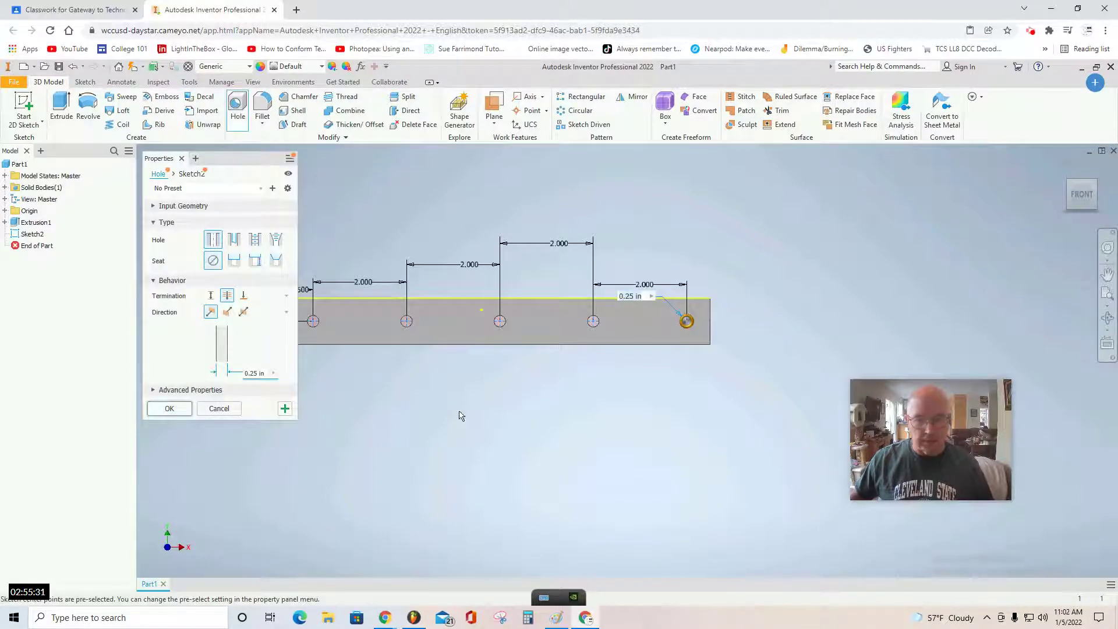
pyautogui.moveTo(396, 431); pyautogui.dragTo(539, 447, button='middle')
pyautogui.scroll(2, 715, 432)
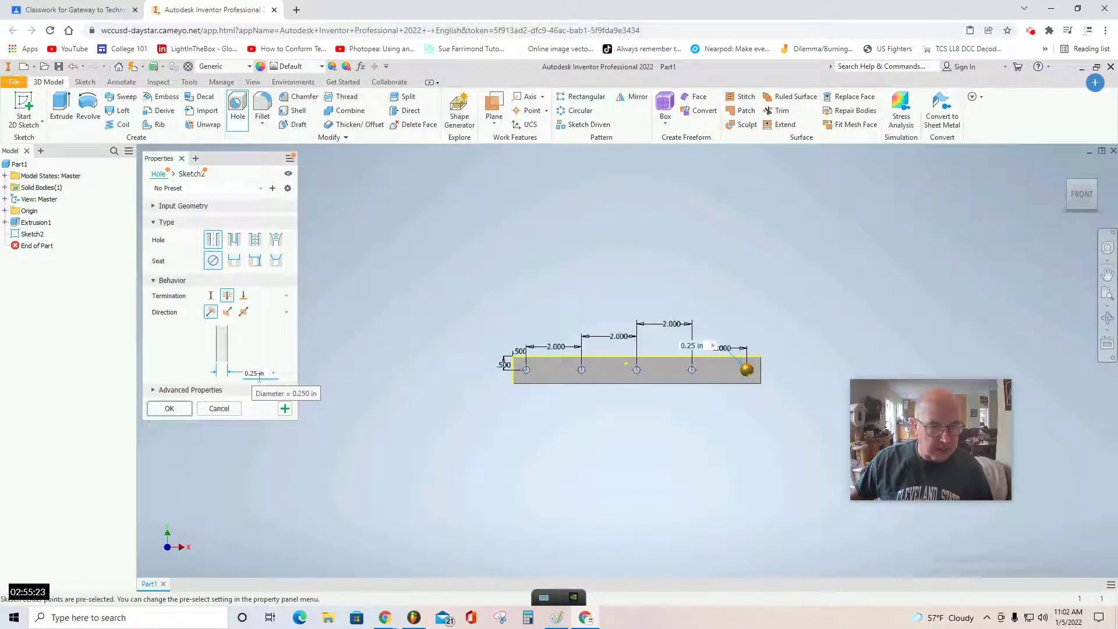
pyautogui.click(169, 409)
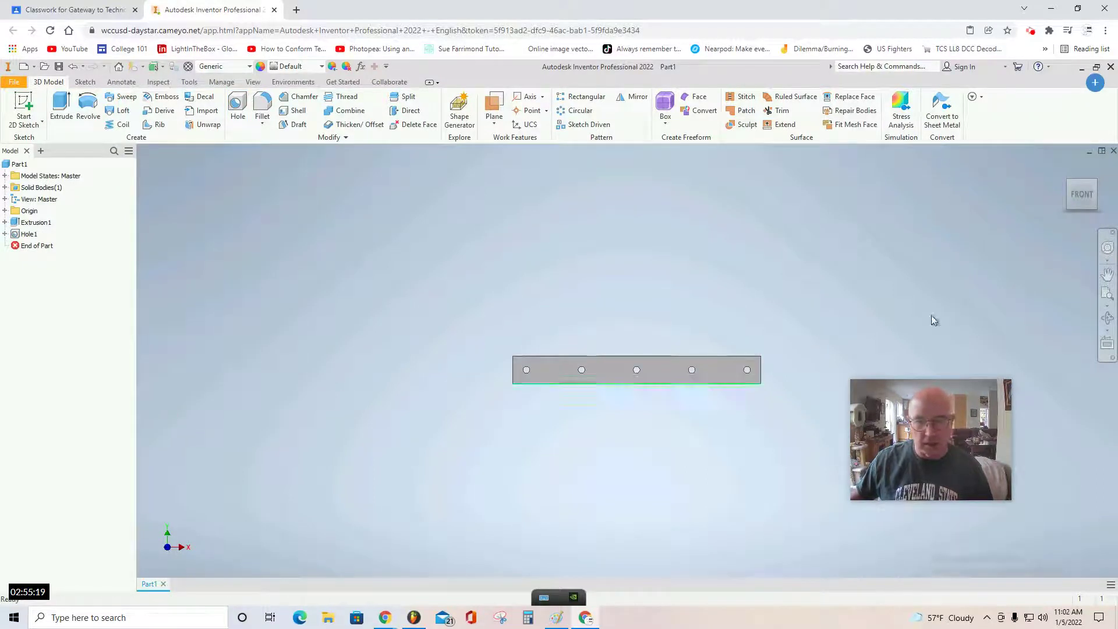
# - Start a fillet with a 0.5 in radius and select the two short corner edges at the bar's right end
pyautogui.moveTo(1081, 196); pyautogui.dragTo(1075, 201)
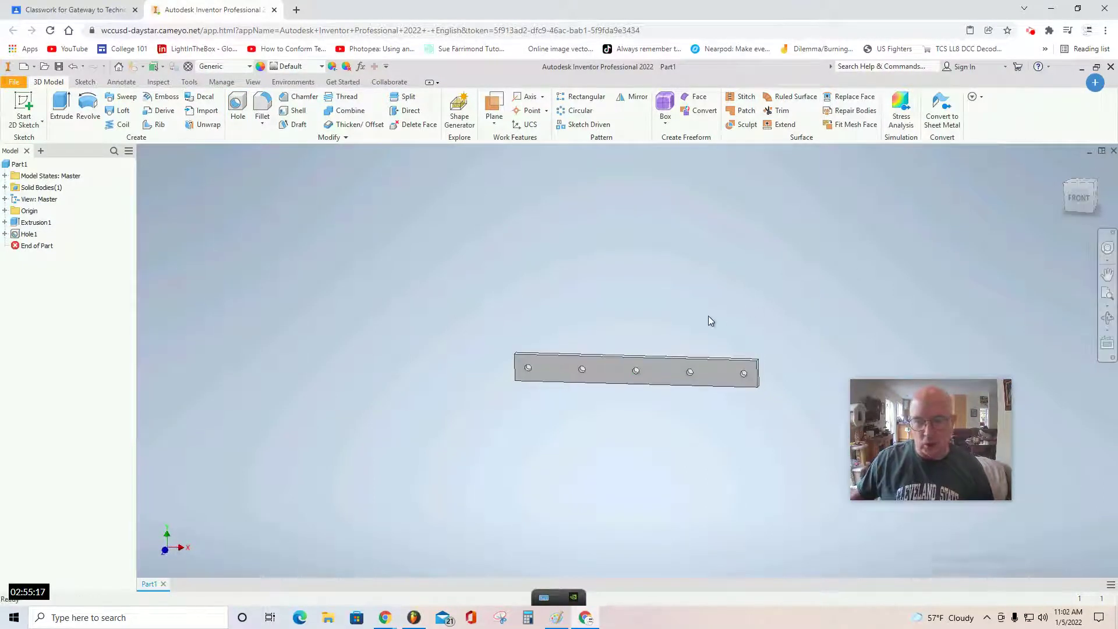
pyautogui.moveTo(709, 316); pyautogui.dragTo(559, 266, button='middle')
pyautogui.scroll(5, 537, 320)
pyautogui.scroll(-6, 537, 320)
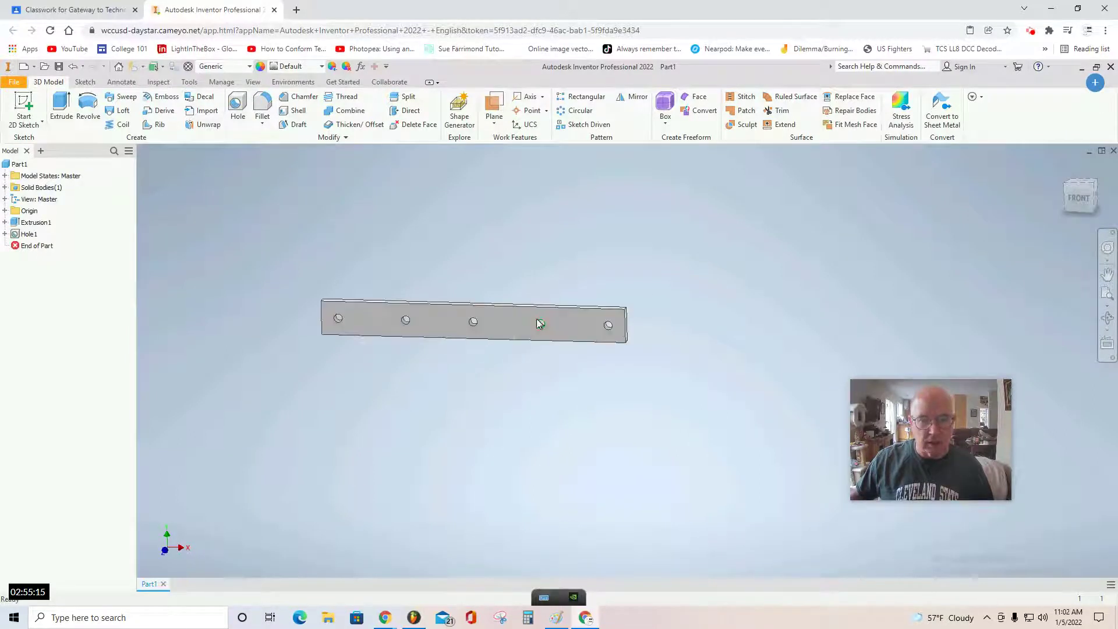
pyautogui.click(266, 106)
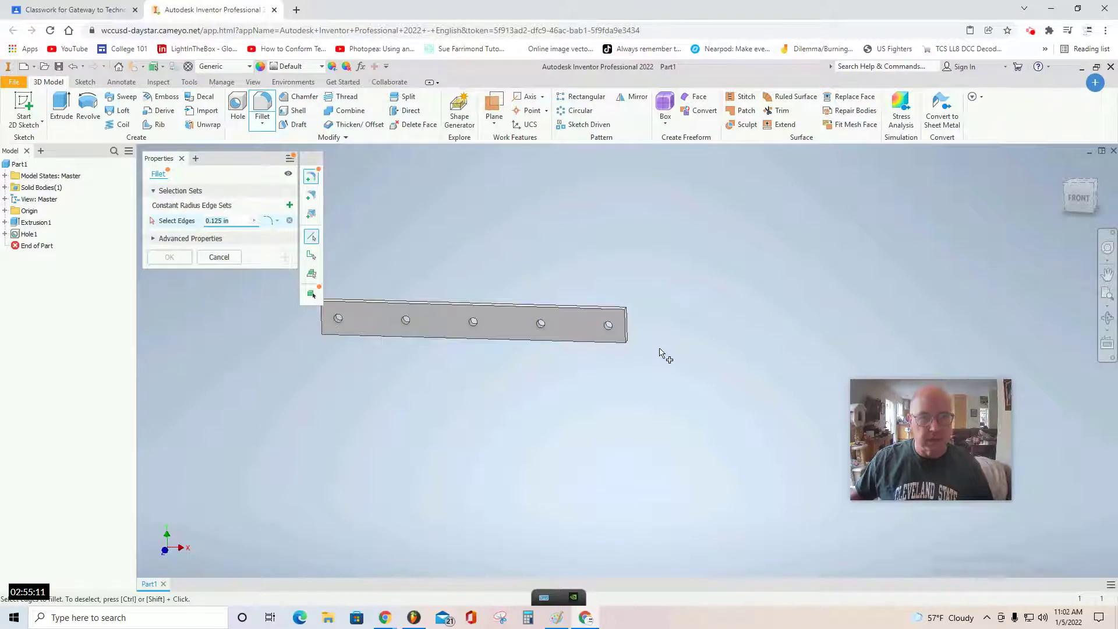
pyautogui.click(205, 220)
pyautogui.write('.5')
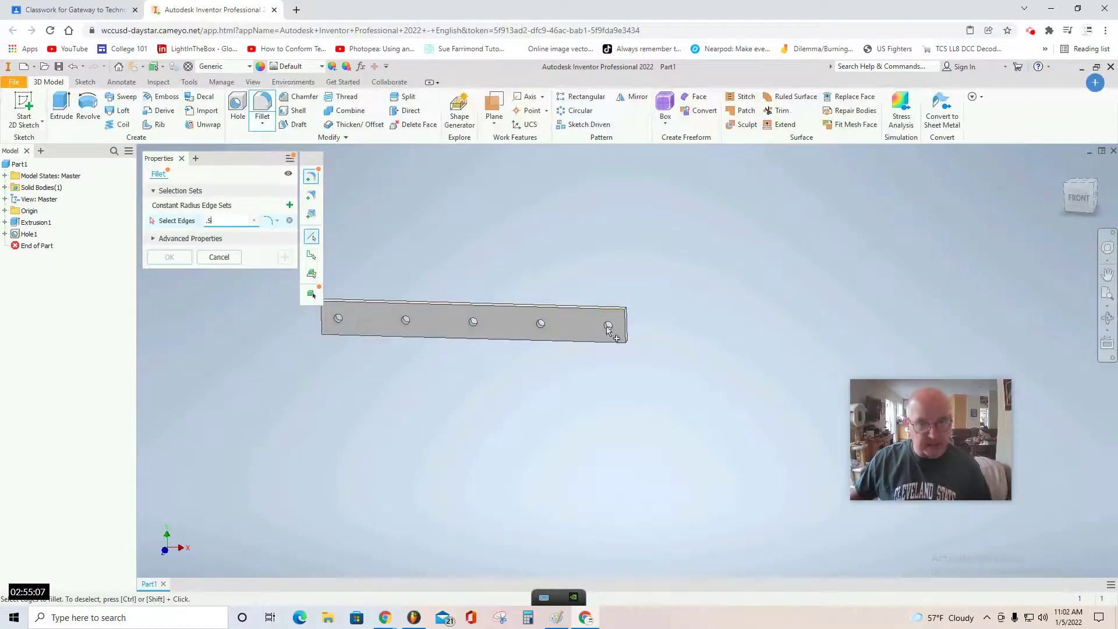
pyautogui.scroll(-3, 641, 315)
pyautogui.scroll(-2, 652, 280)
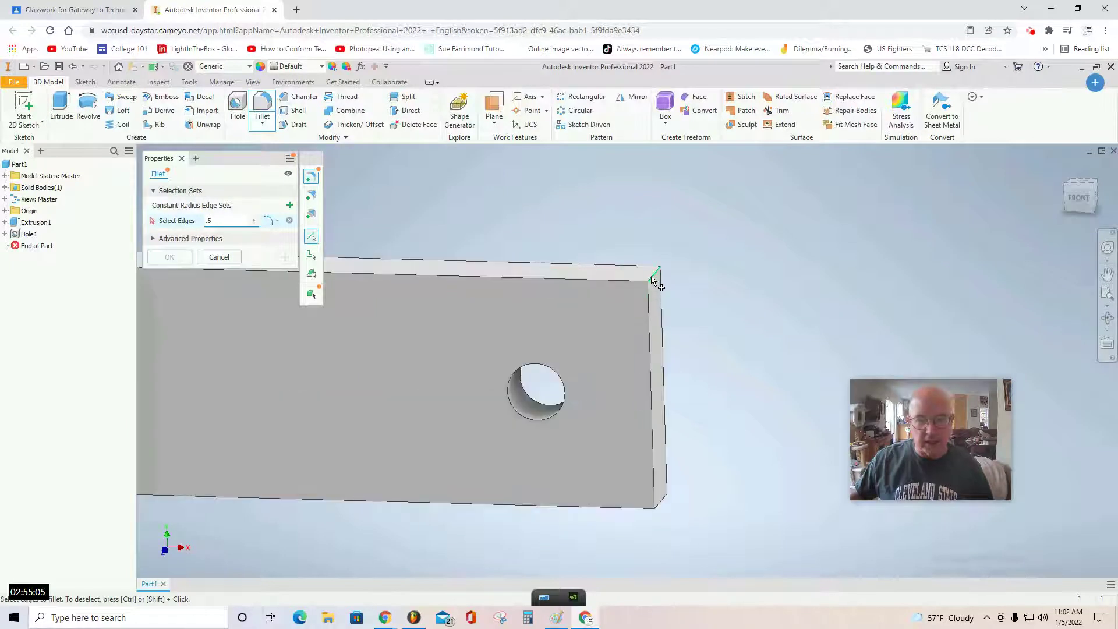
pyautogui.click(656, 278)
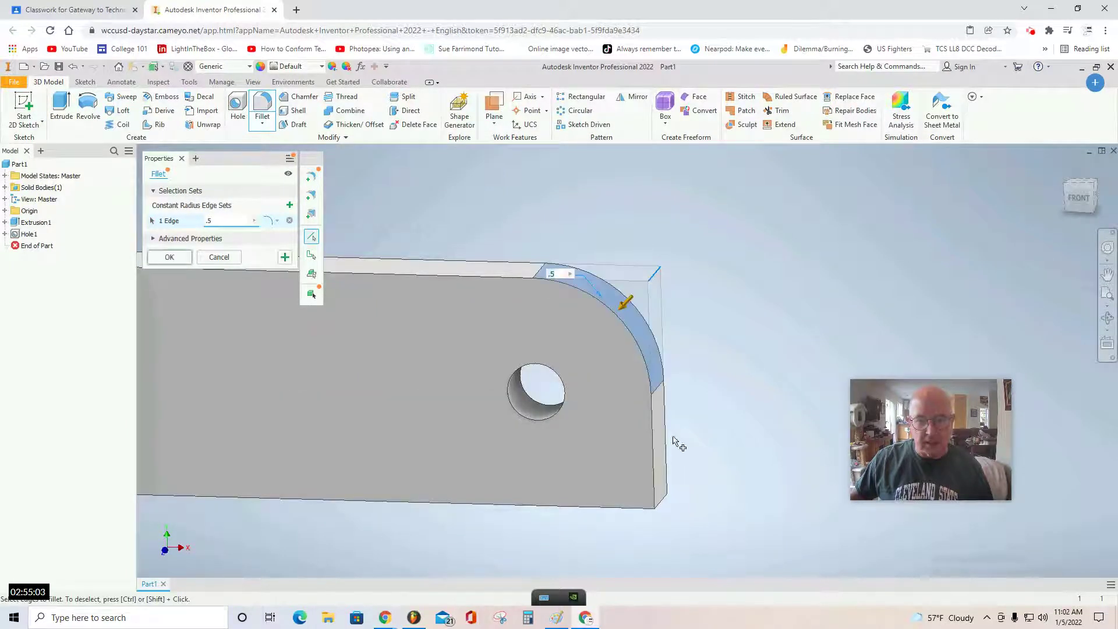
pyautogui.click(664, 506)
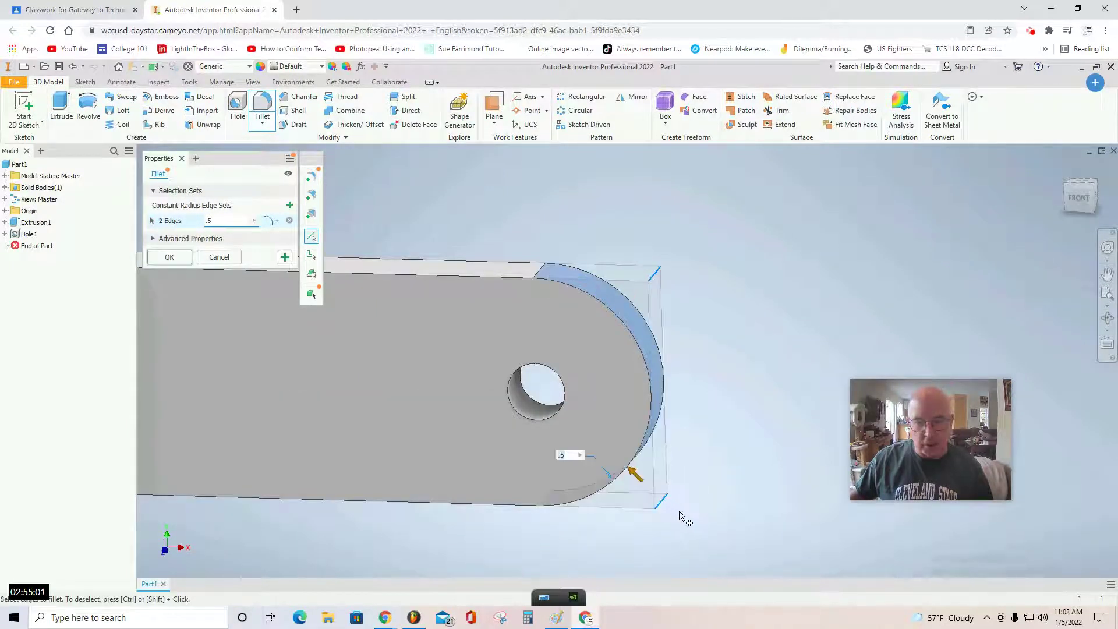
# - Add the two short corner edges at the bar's opposite end to the 0.5 in fillet and apply it
pyautogui.scroll(5, 688, 516)
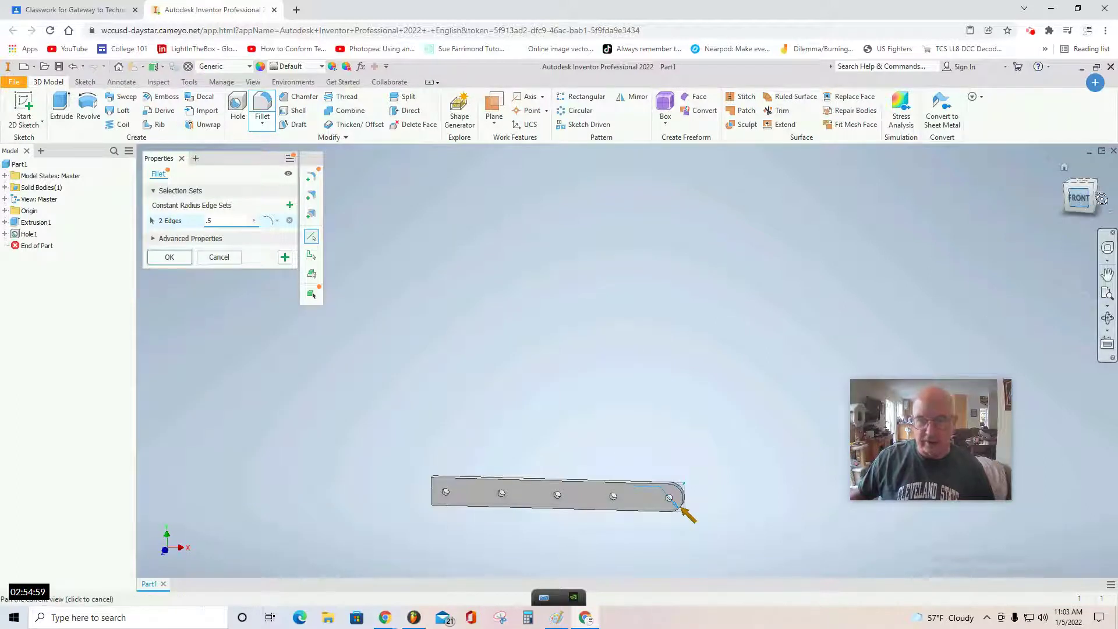
pyautogui.moveTo(1094, 197); pyautogui.dragTo(1057, 216)
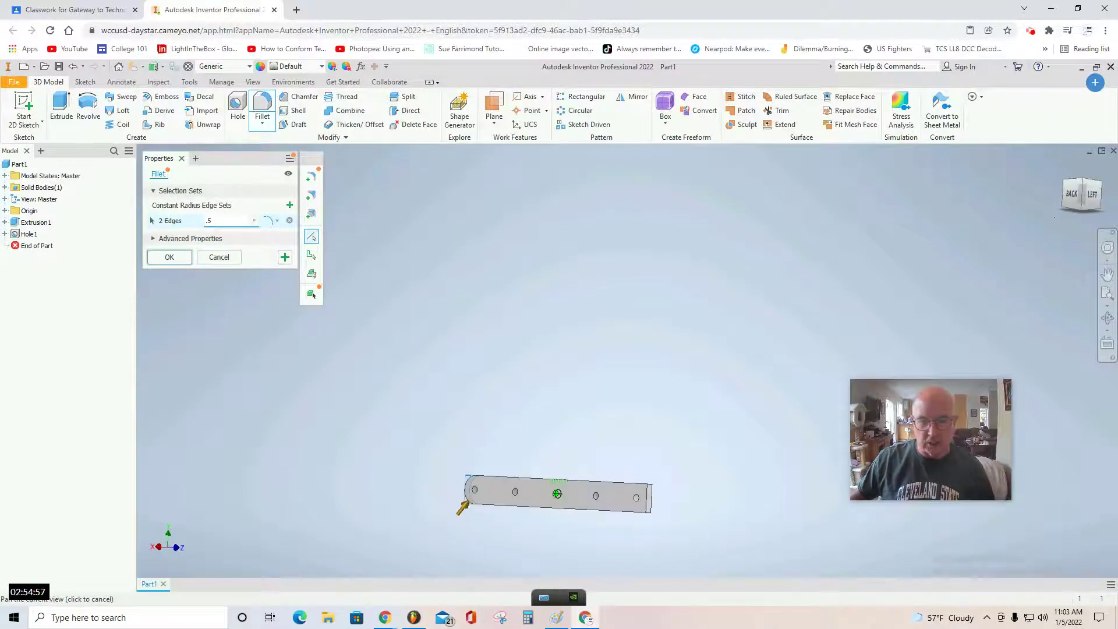
pyautogui.scroll(-5, 676, 512)
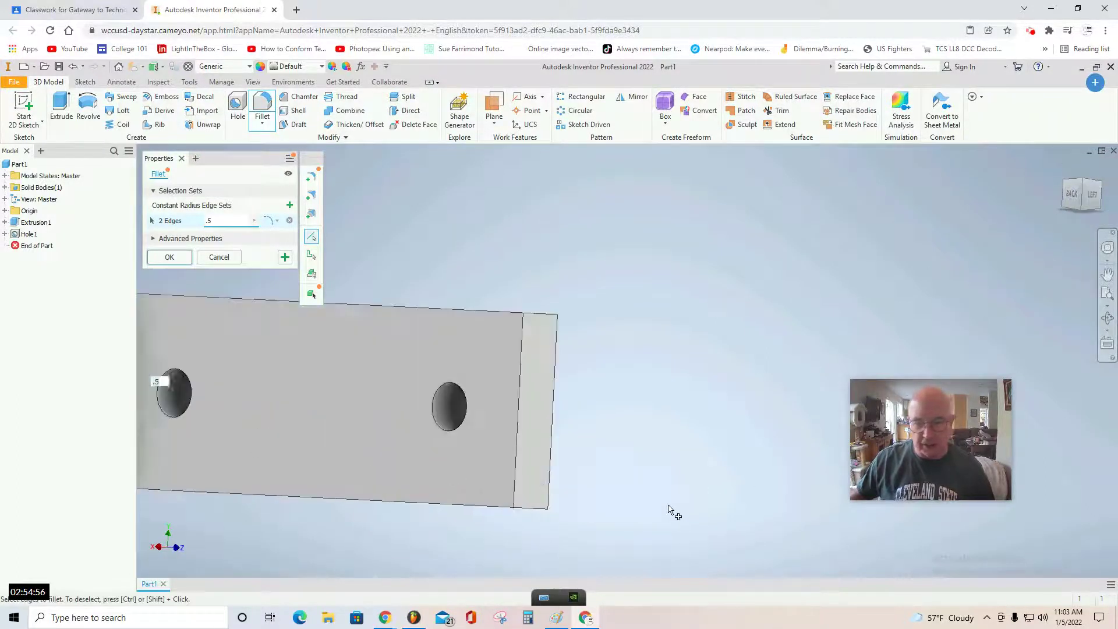
pyautogui.click(528, 512)
pyautogui.click(538, 316)
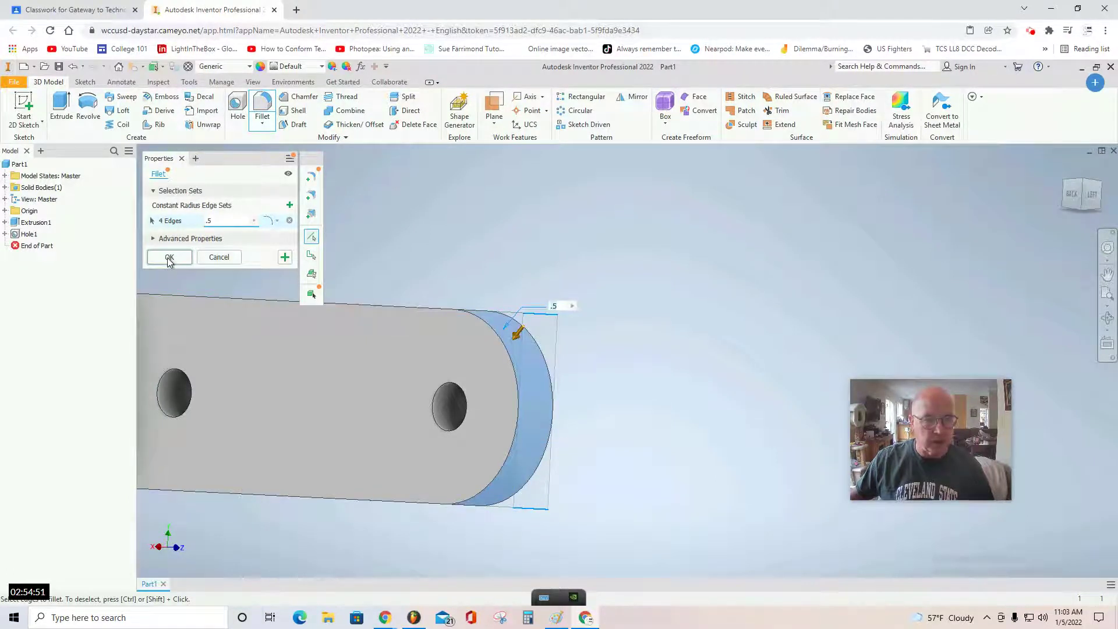
pyautogui.scroll(4, 601, 360)
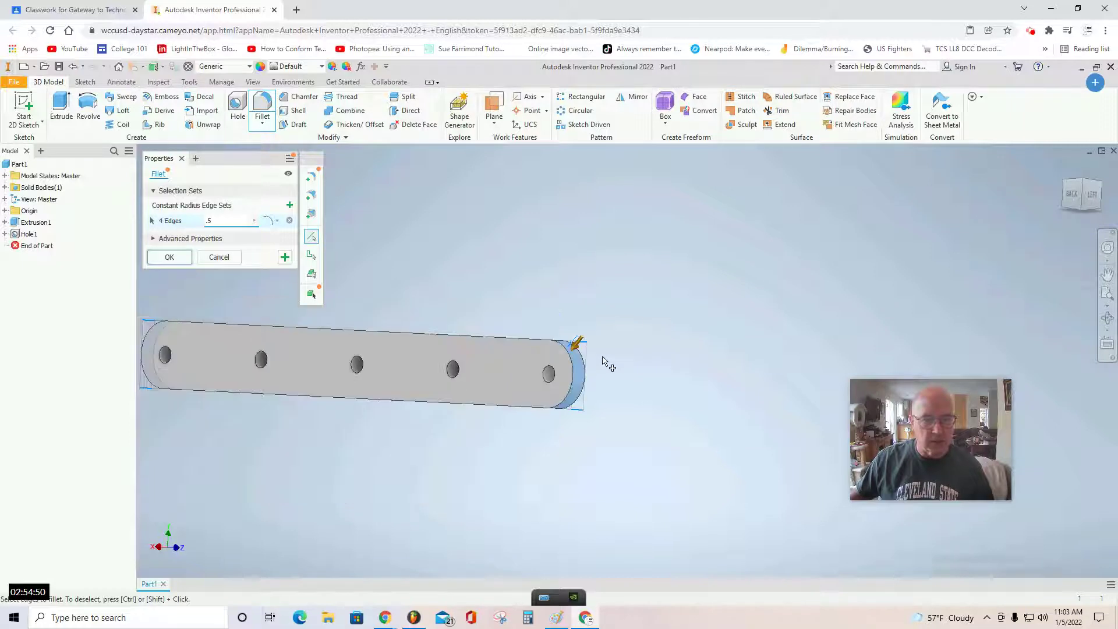
pyautogui.click(177, 257)
# - Give the whole bar the Walnut - Natural Polished appearance from the Inventor Material Library
pyautogui.moveTo(320, 490); pyautogui.dragTo(477, 472, button='middle')
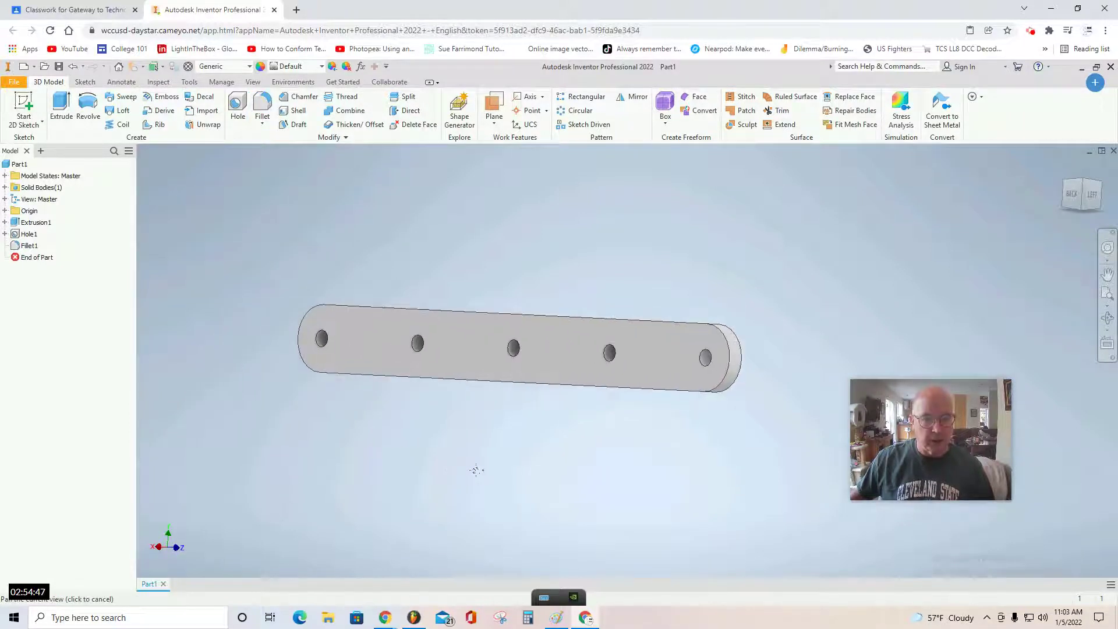
pyautogui.moveTo(1093, 195); pyautogui.dragTo(1103, 234)
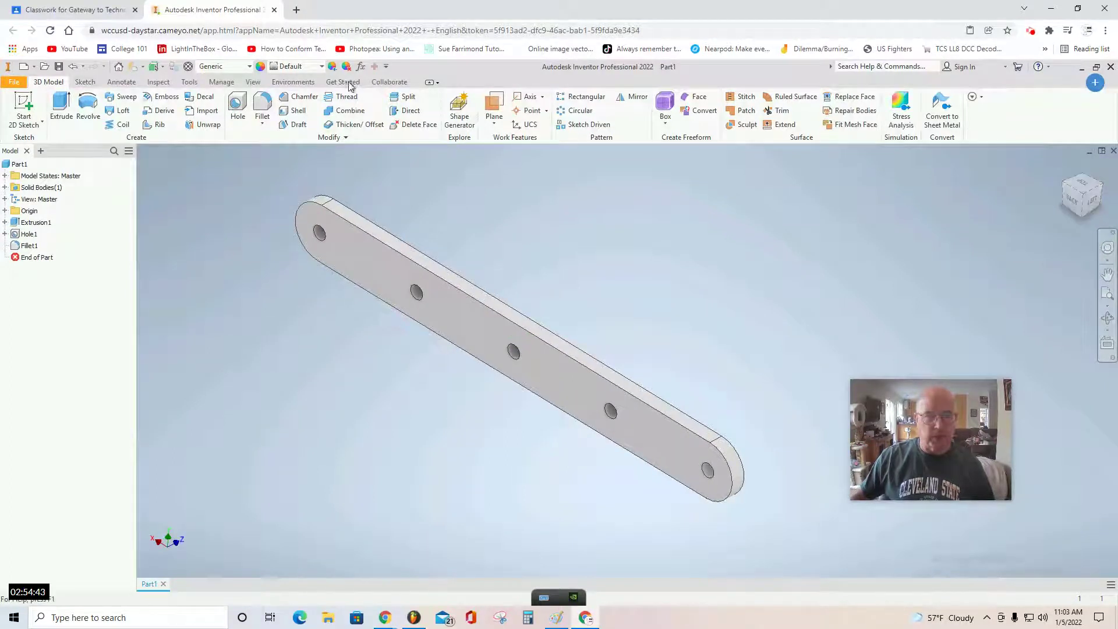
pyautogui.click(323, 69)
pyautogui.scroll(-10, 325, 348)
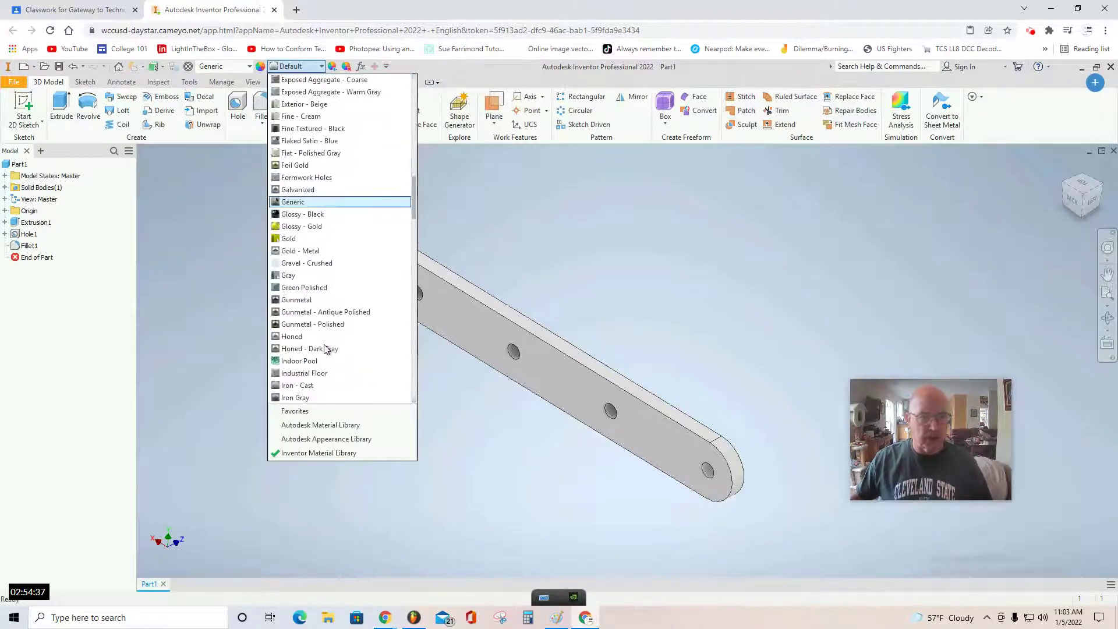
pyautogui.scroll(-15, 325, 348)
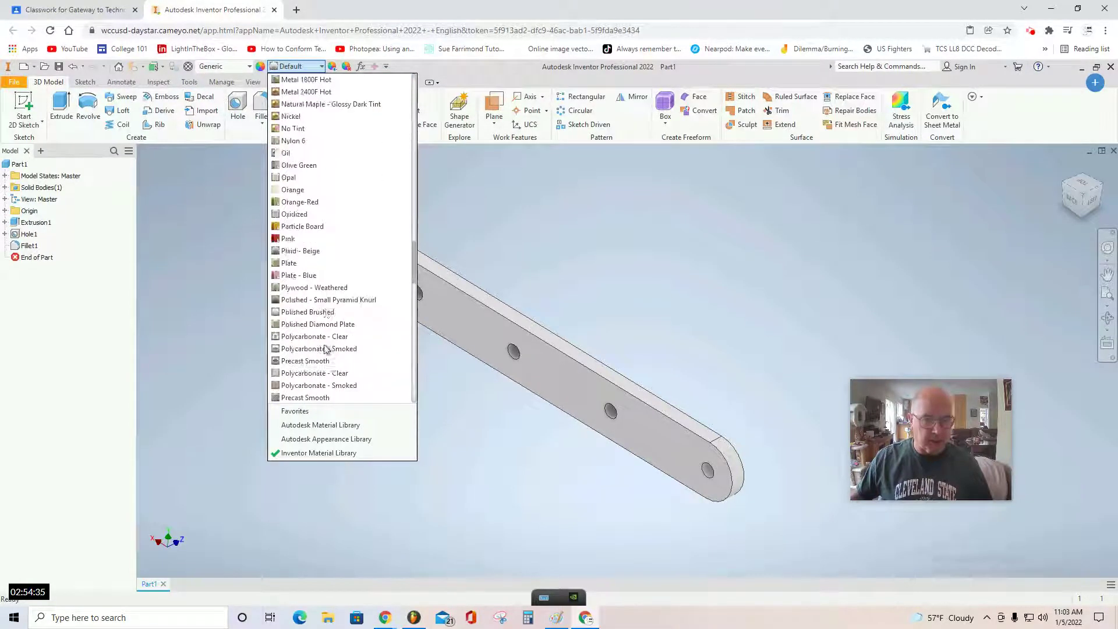
pyautogui.scroll(-4, 325, 348)
pyautogui.scroll(-3, 327, 348)
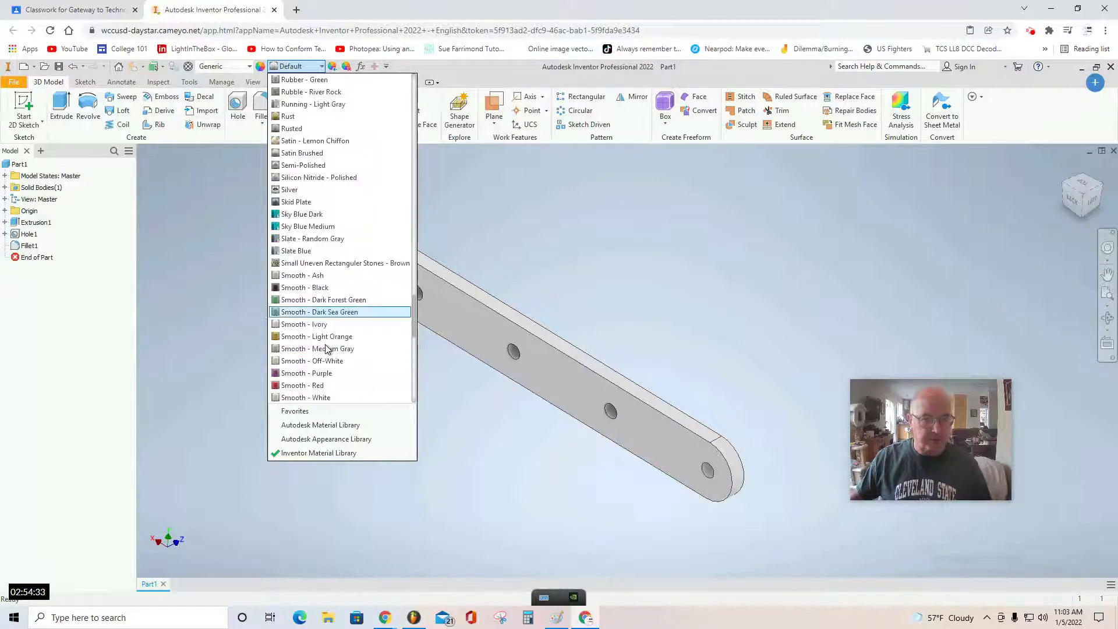
pyautogui.scroll(-3, 326, 349)
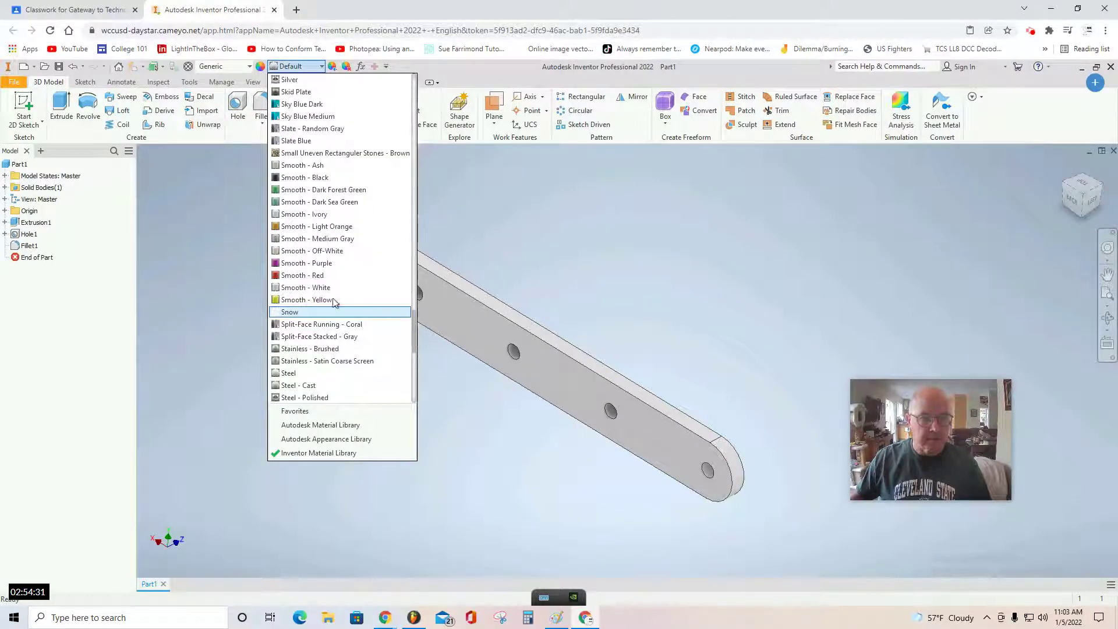
pyautogui.scroll(-5, 326, 349)
pyautogui.scroll(-2, 324, 400)
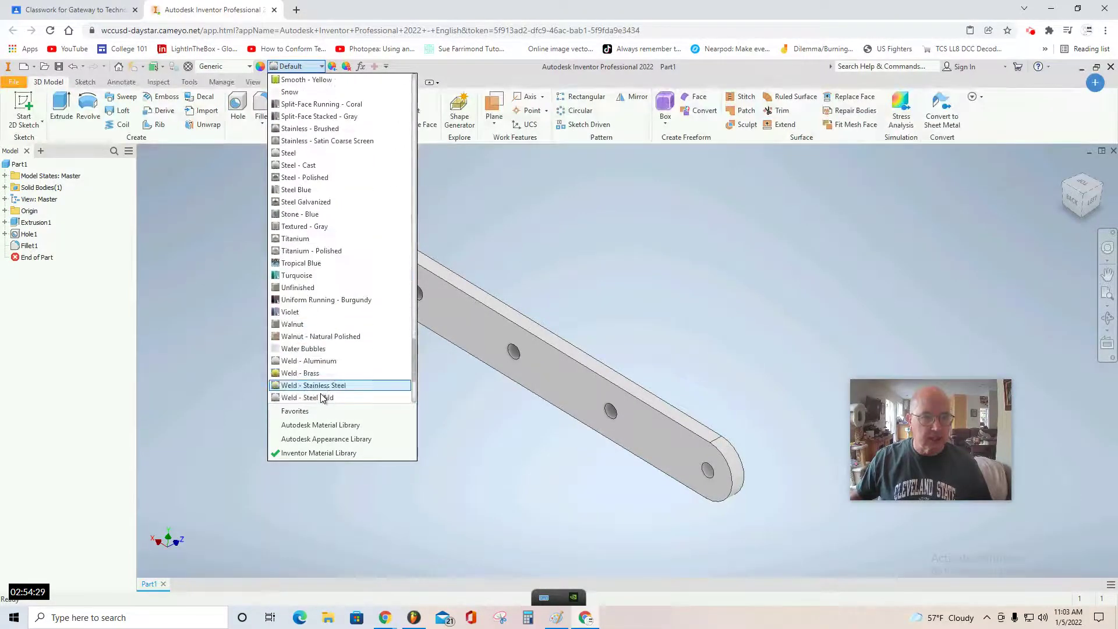
pyautogui.scroll(-2, 306, 394)
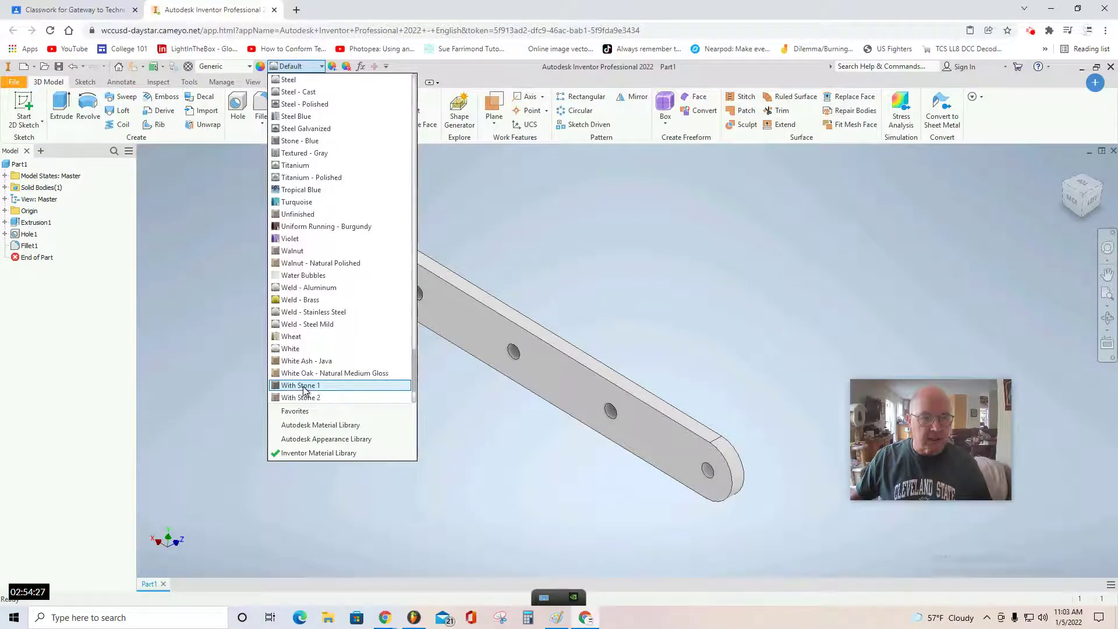
pyautogui.scroll(-2, 307, 389)
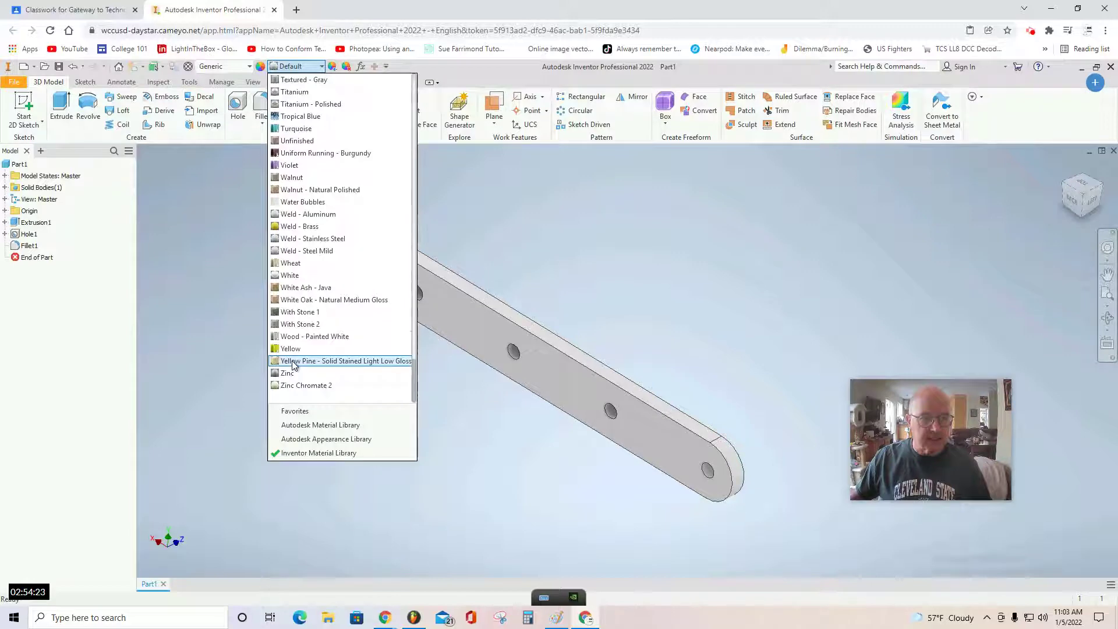
pyautogui.scroll(12, 285, 343)
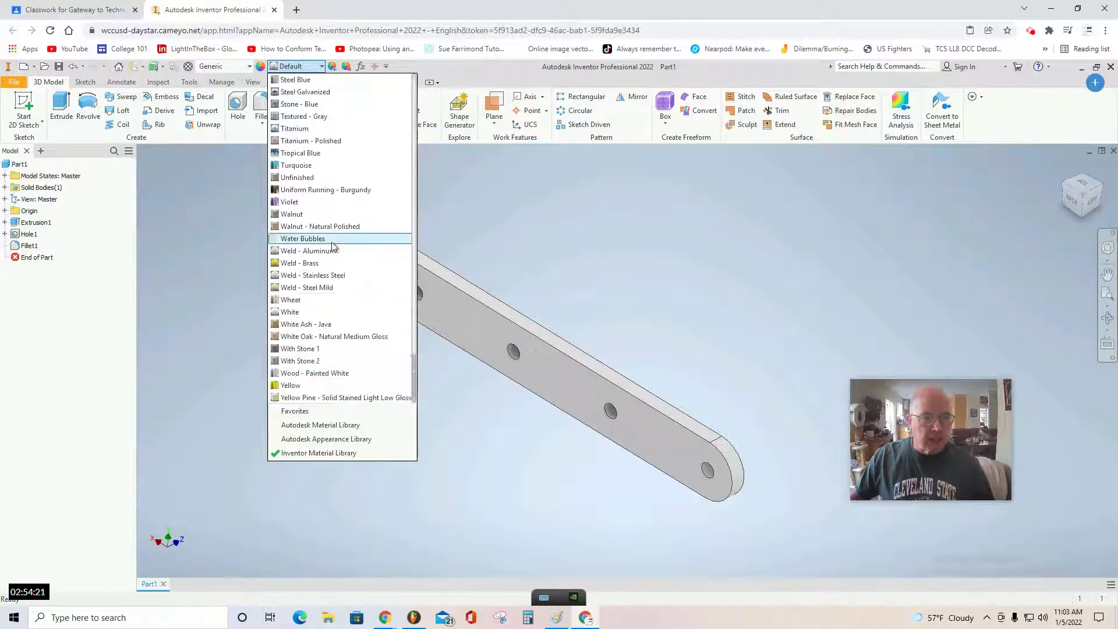
pyautogui.scroll(2, 334, 246)
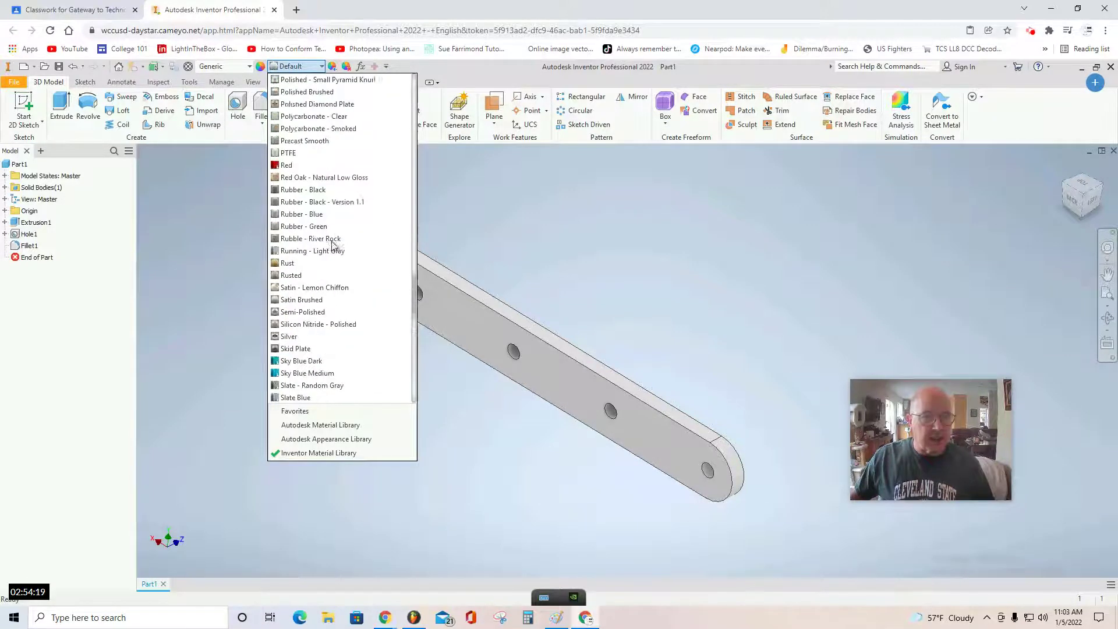
pyautogui.scroll(-6, 334, 246)
pyautogui.scroll(-5, 334, 246)
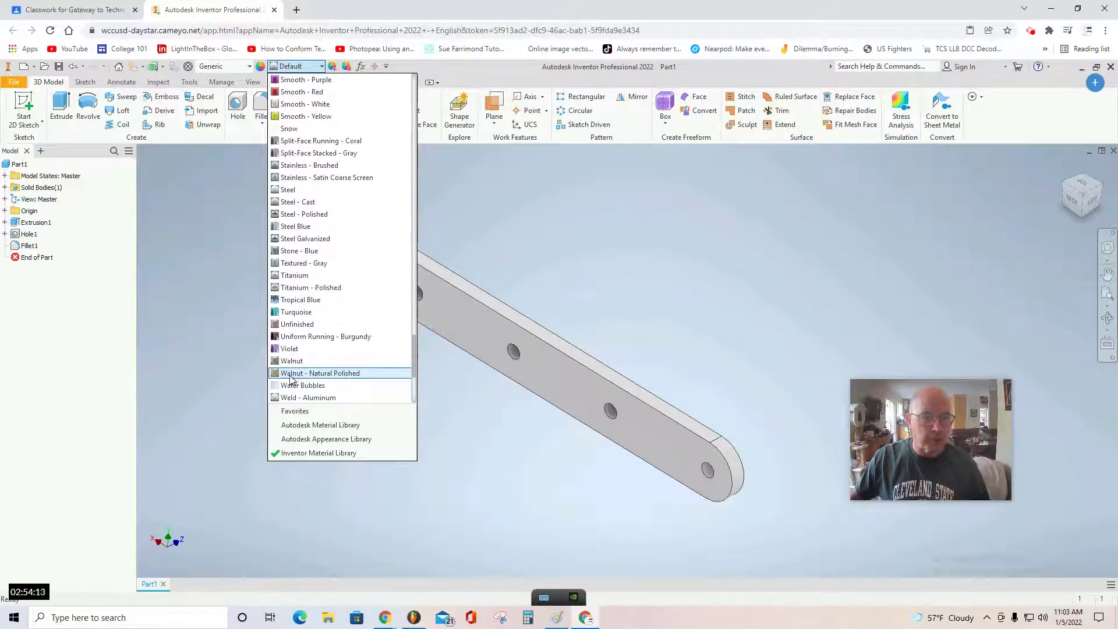
pyautogui.click(315, 373)
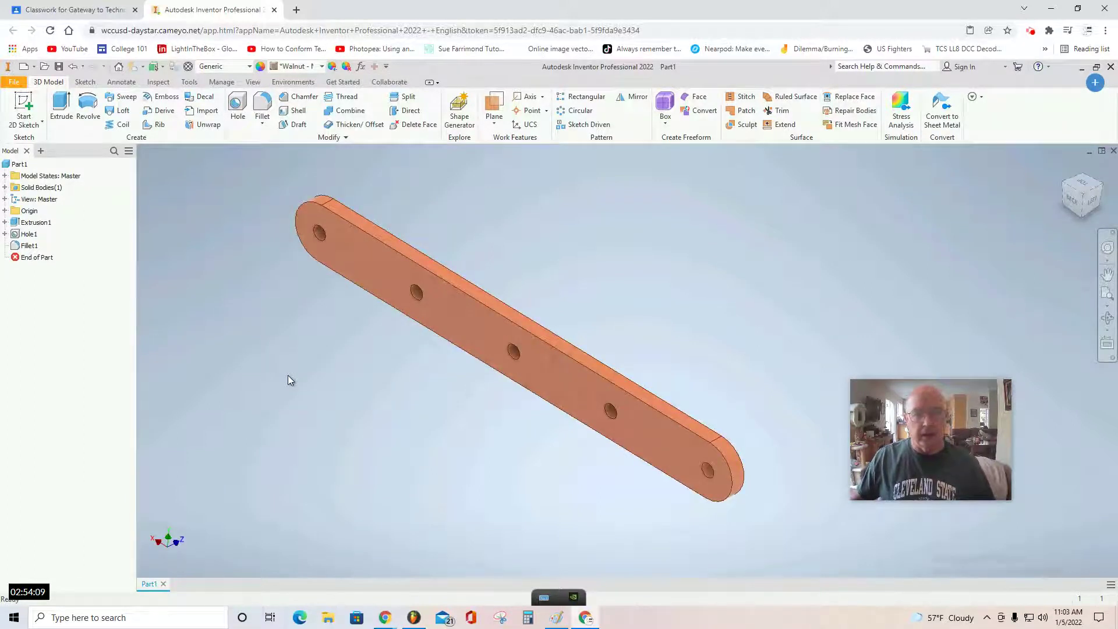
# - Save the part as Lever 5 in the Construction Set folder on GDrive
pyautogui.click(13, 84)
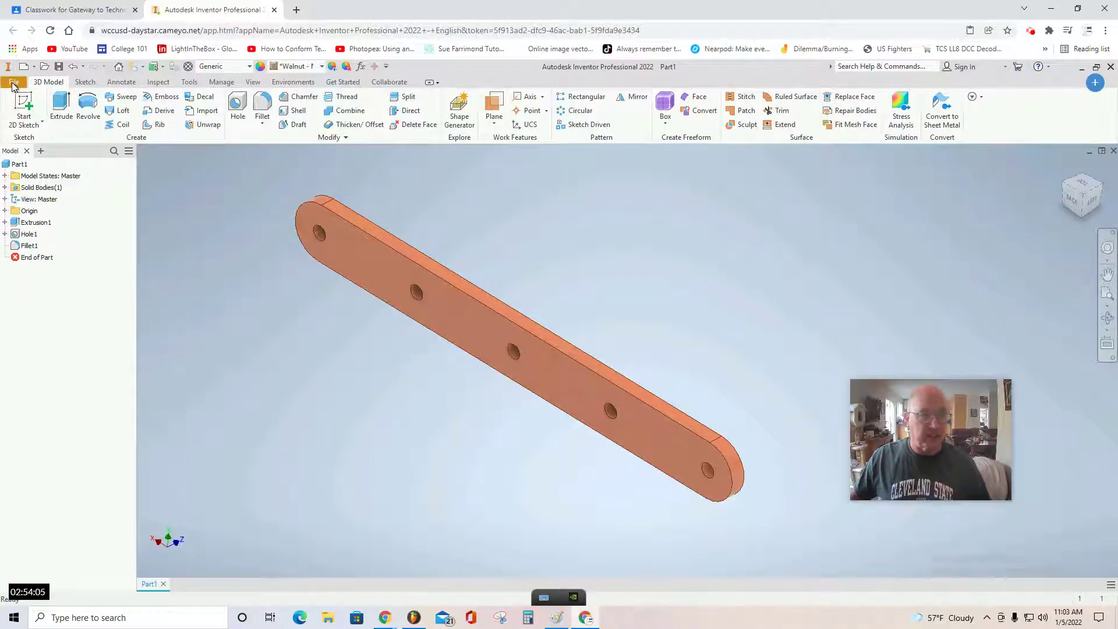
pyautogui.click(42, 210)
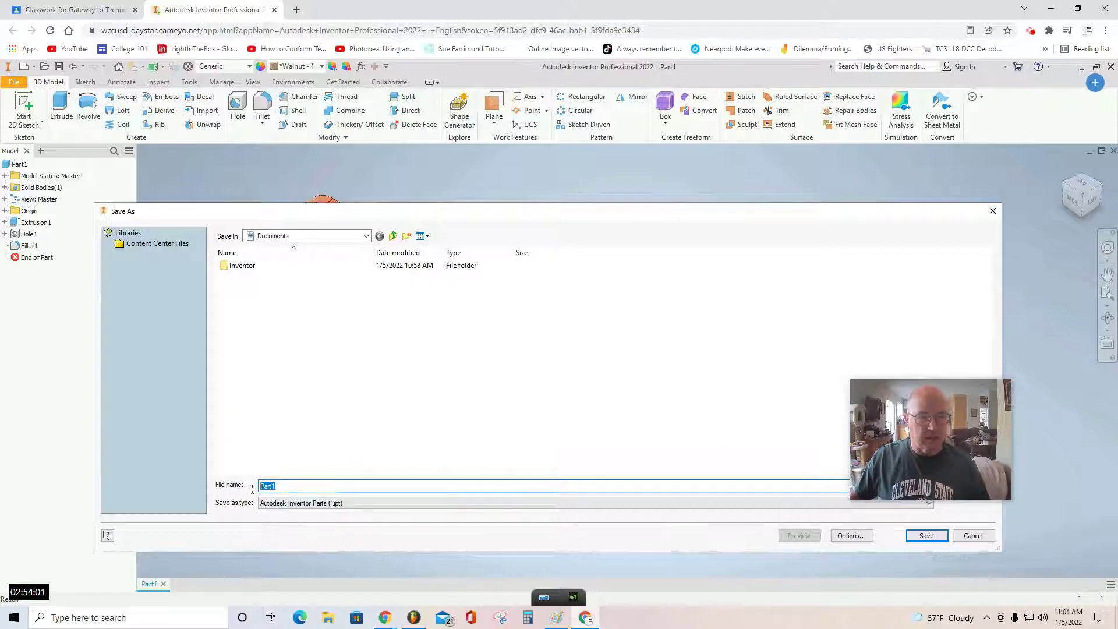
pyautogui.write('Lever 5')
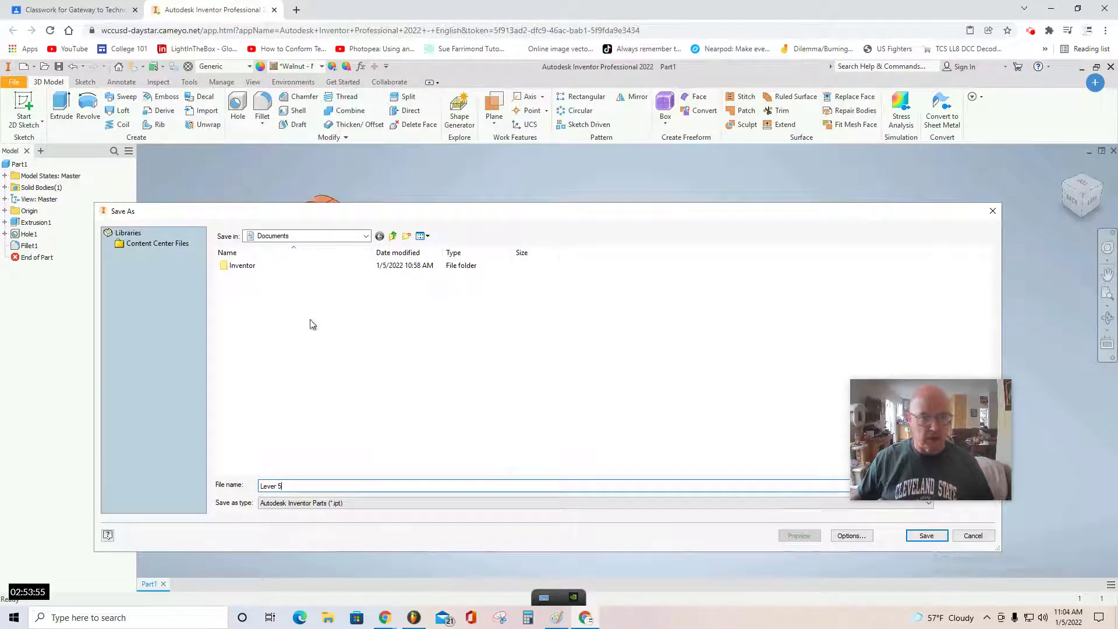
pyautogui.click(394, 237)
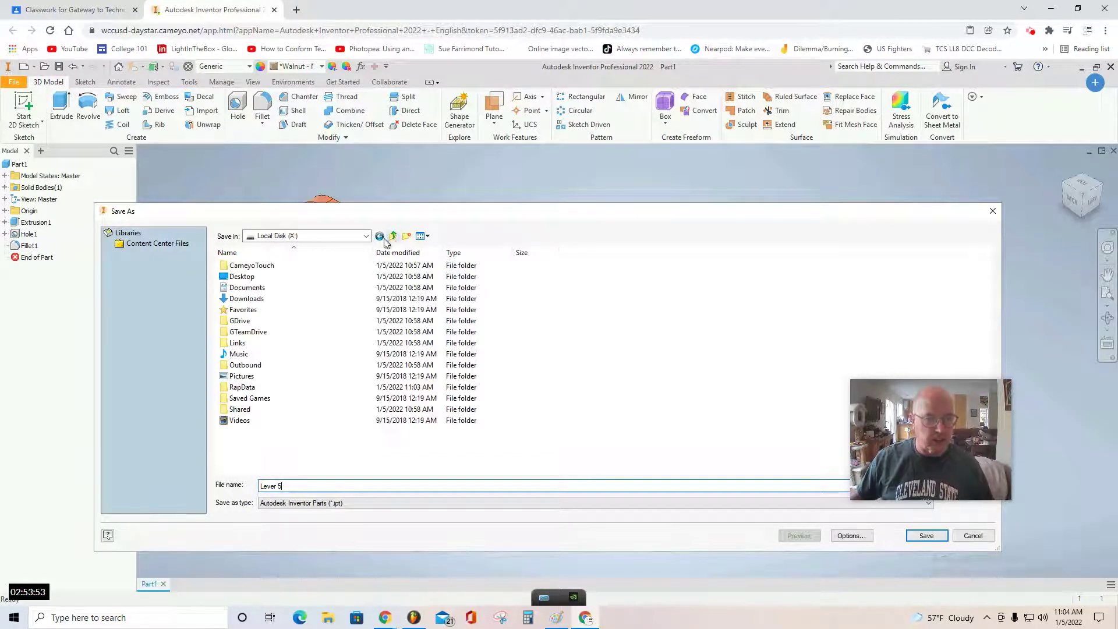
pyautogui.doubleClick(239, 322)
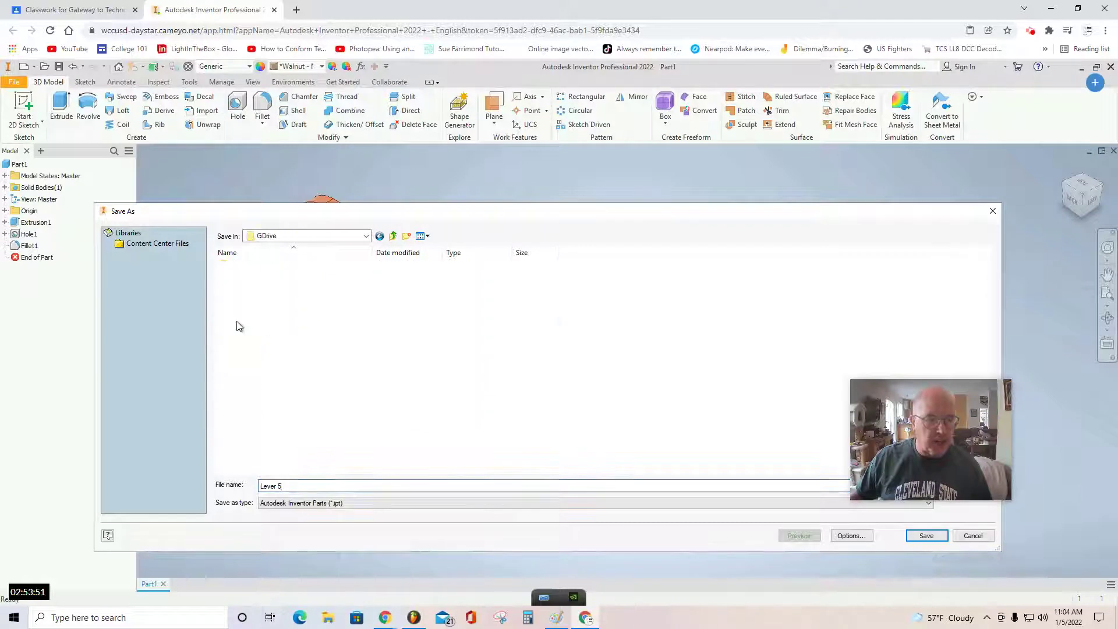
pyautogui.doubleClick(249, 277)
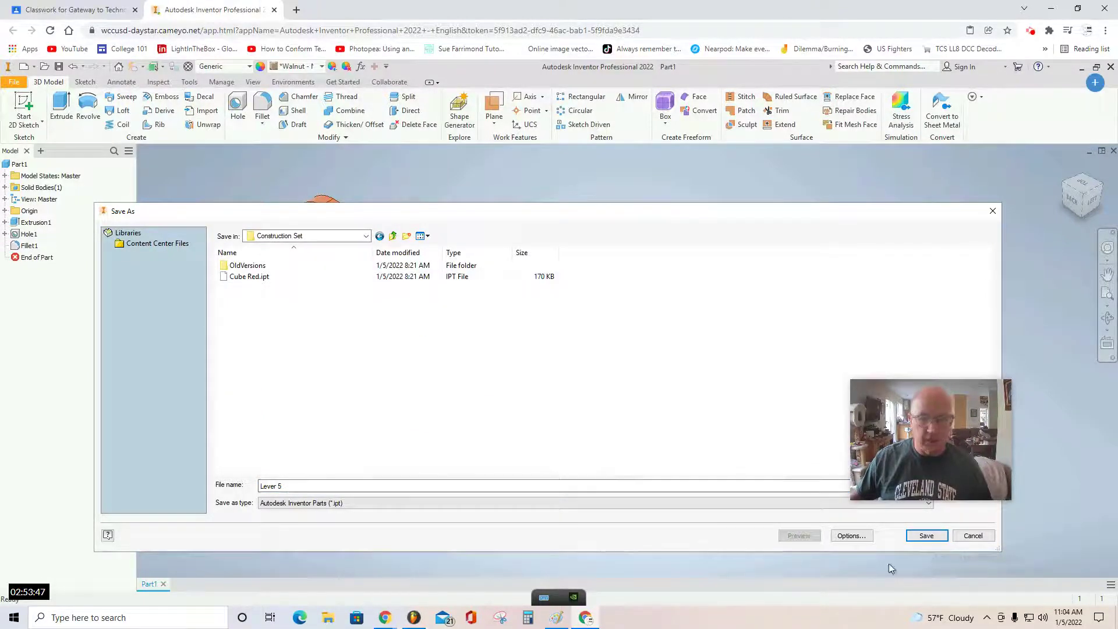
pyautogui.click(925, 536)
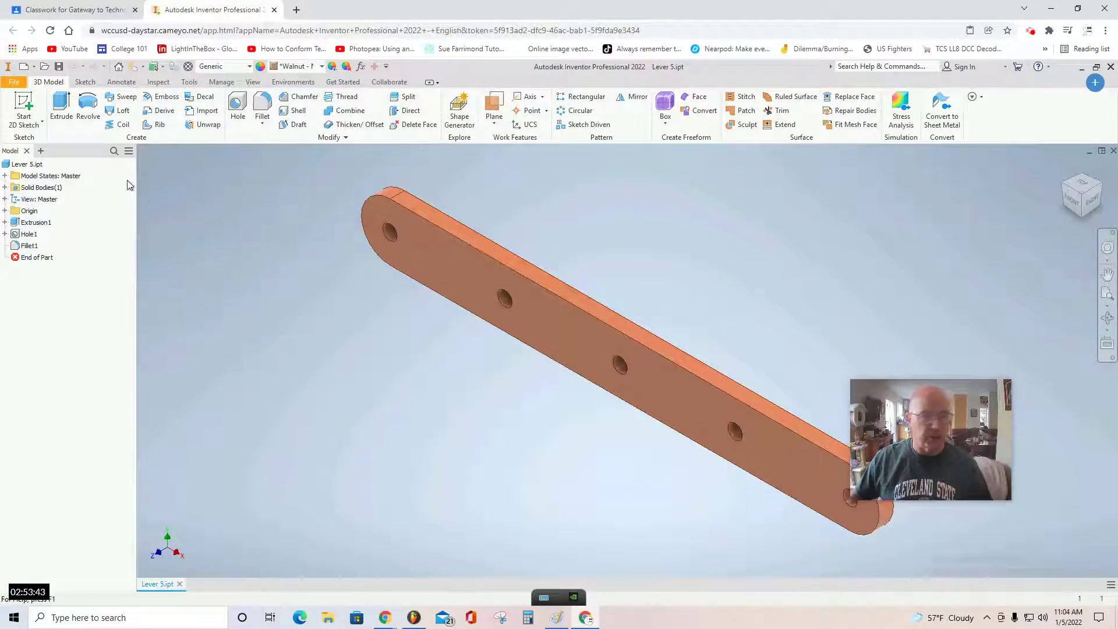
# - Export an image of the lever as the PNG file Lever 5 in the Construction Set folder
pyautogui.click(12, 85)
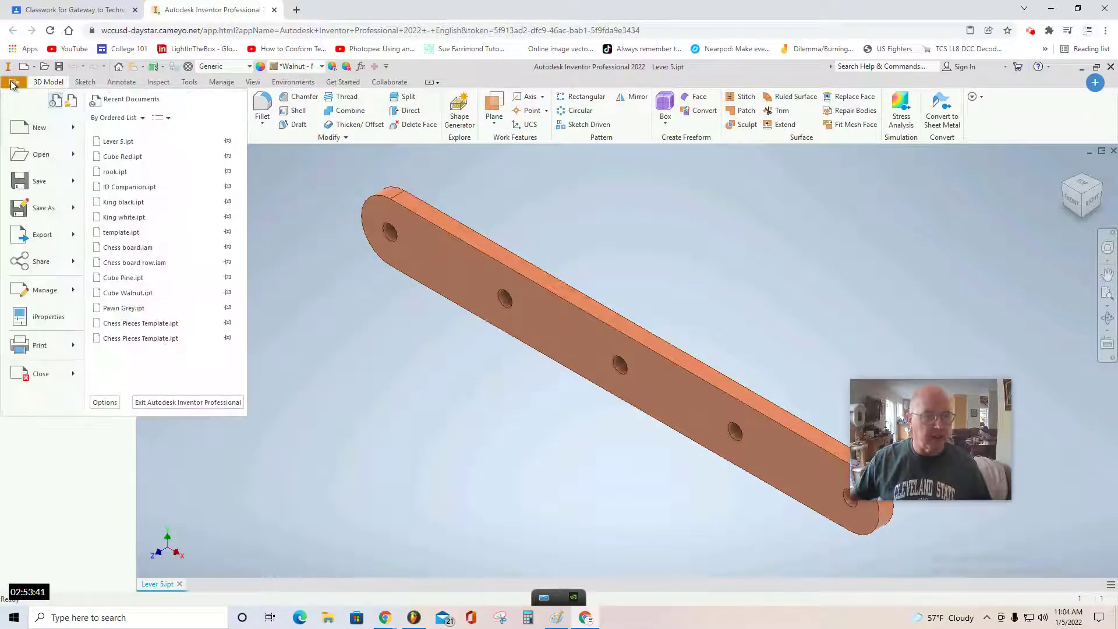
pyautogui.moveTo(47, 234)
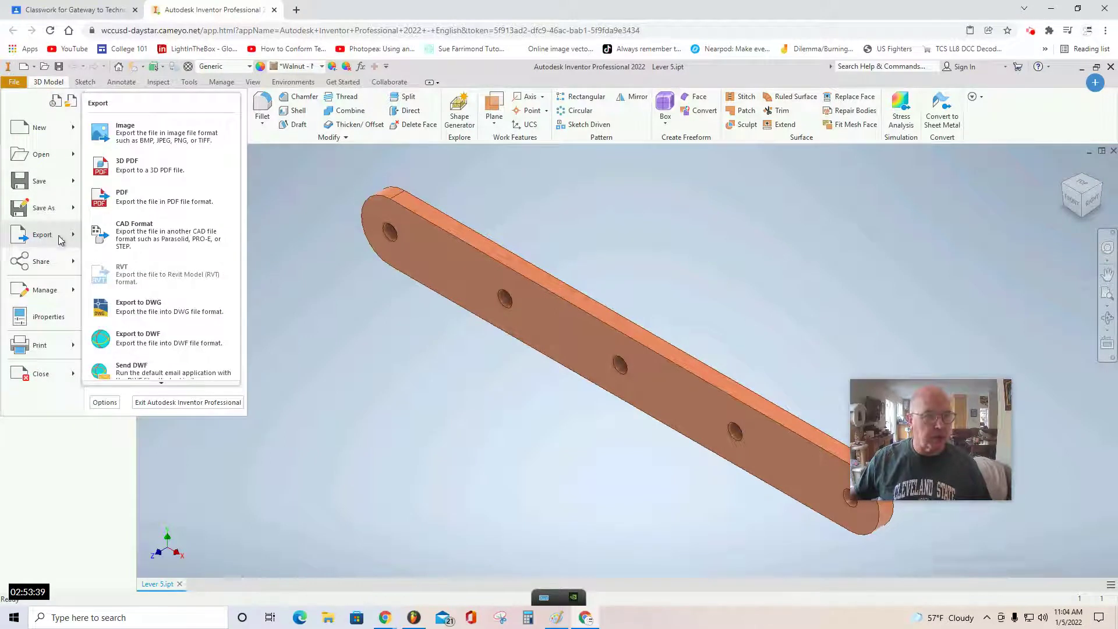
pyautogui.click(163, 140)
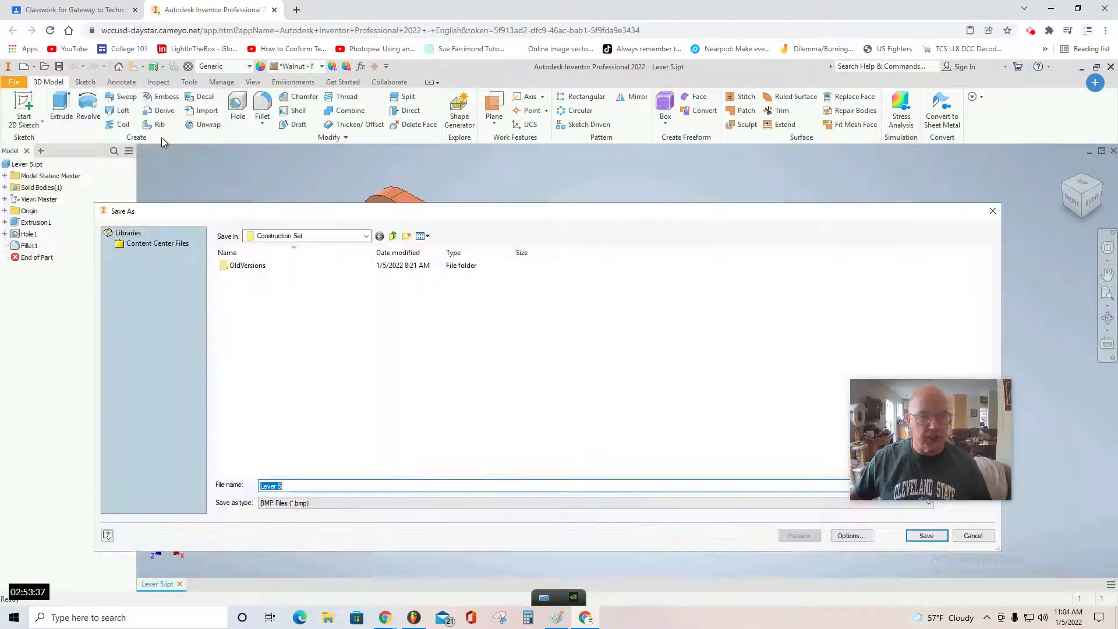
pyautogui.click(289, 503)
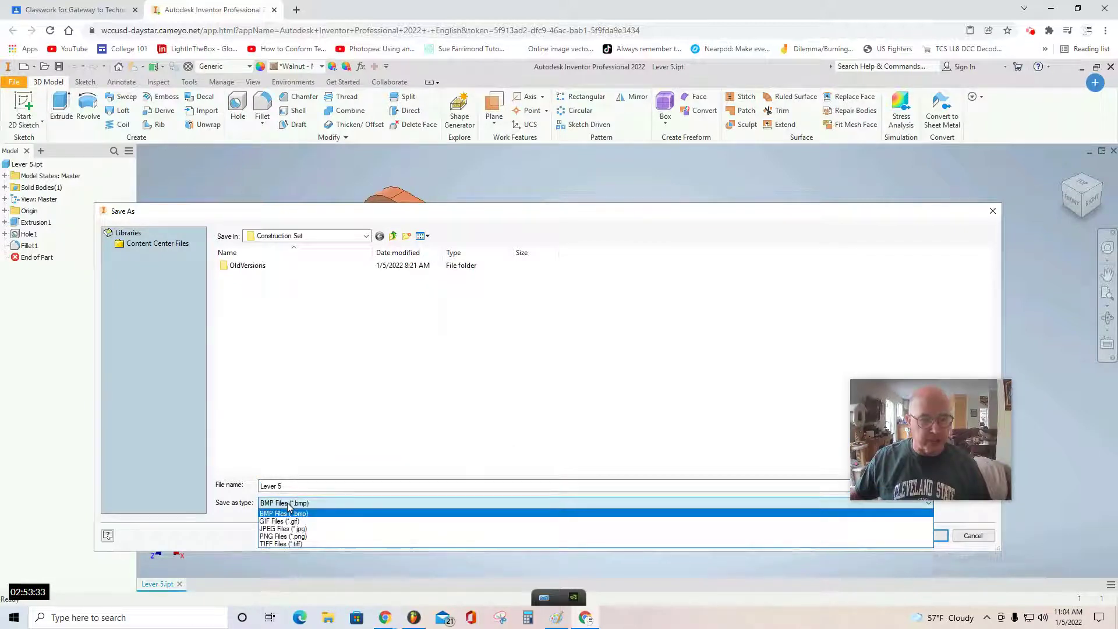
pyautogui.click(283, 537)
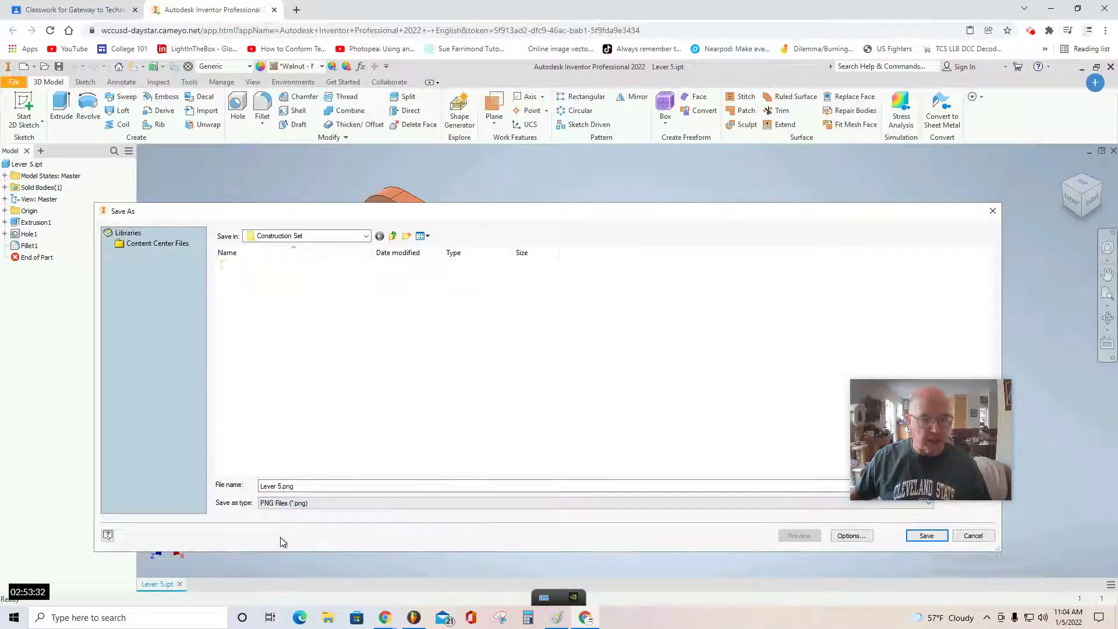
pyautogui.click(926, 535)
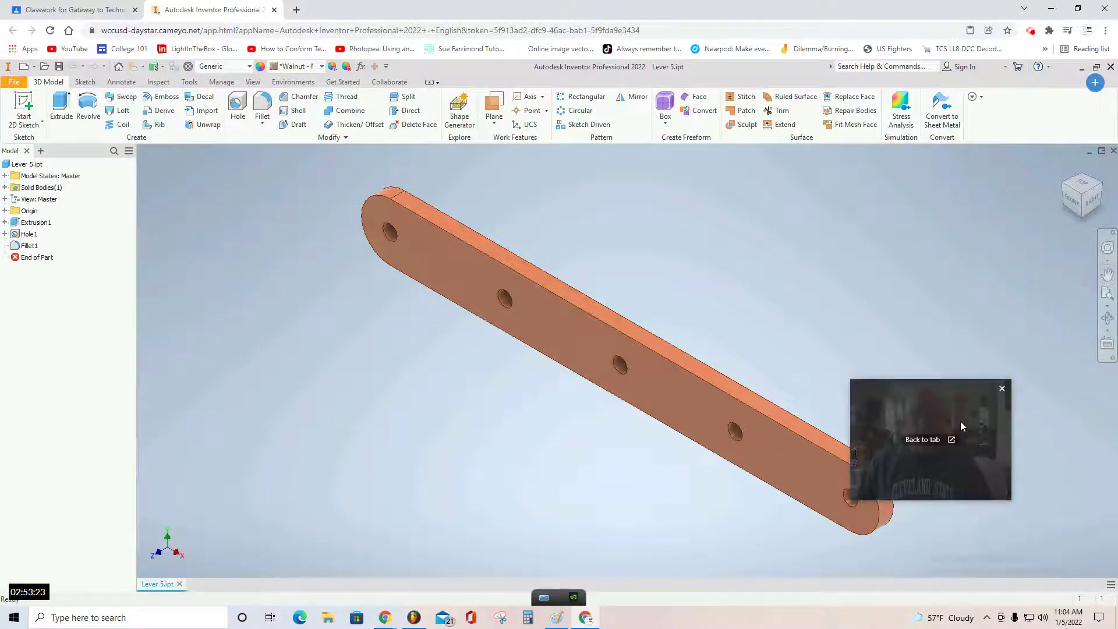
pyautogui.moveTo(960, 420); pyautogui.dragTo(958, 297)
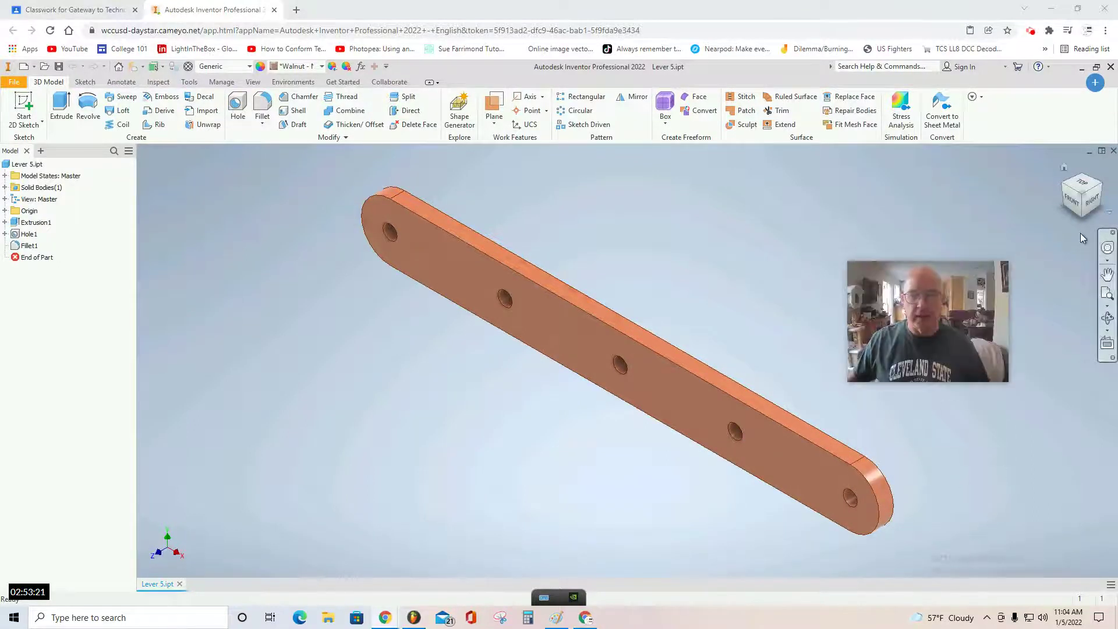
# - Edit the base extrusion's sketch, set the rectangle's length to 7 in and finish the sketch
pyautogui.click(1074, 202)
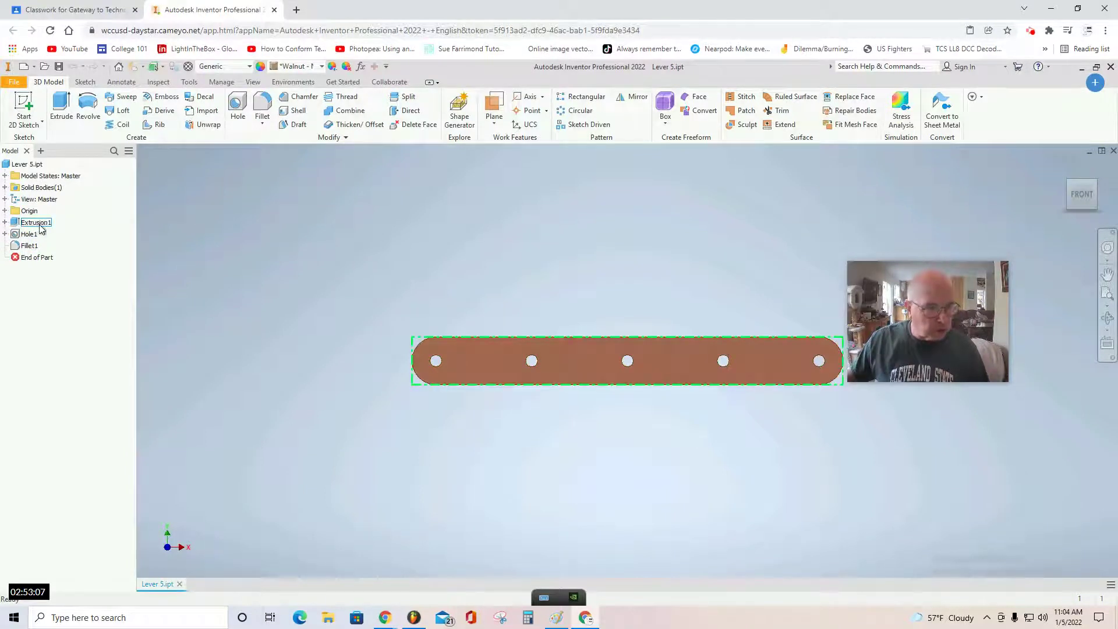
pyautogui.click(5, 224)
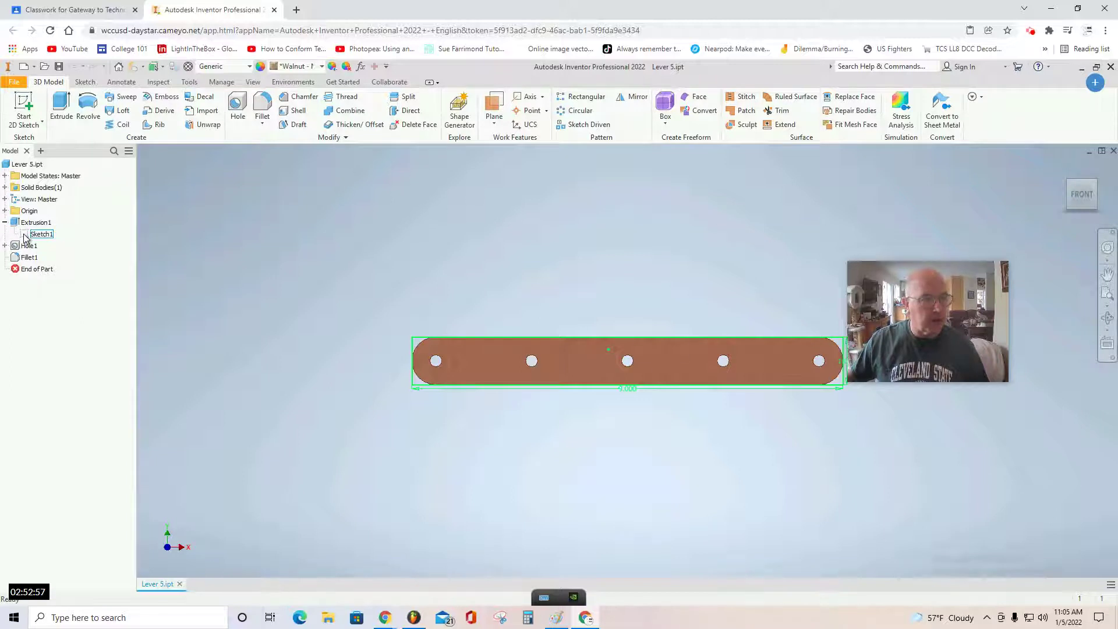
pyautogui.doubleClick(25, 235)
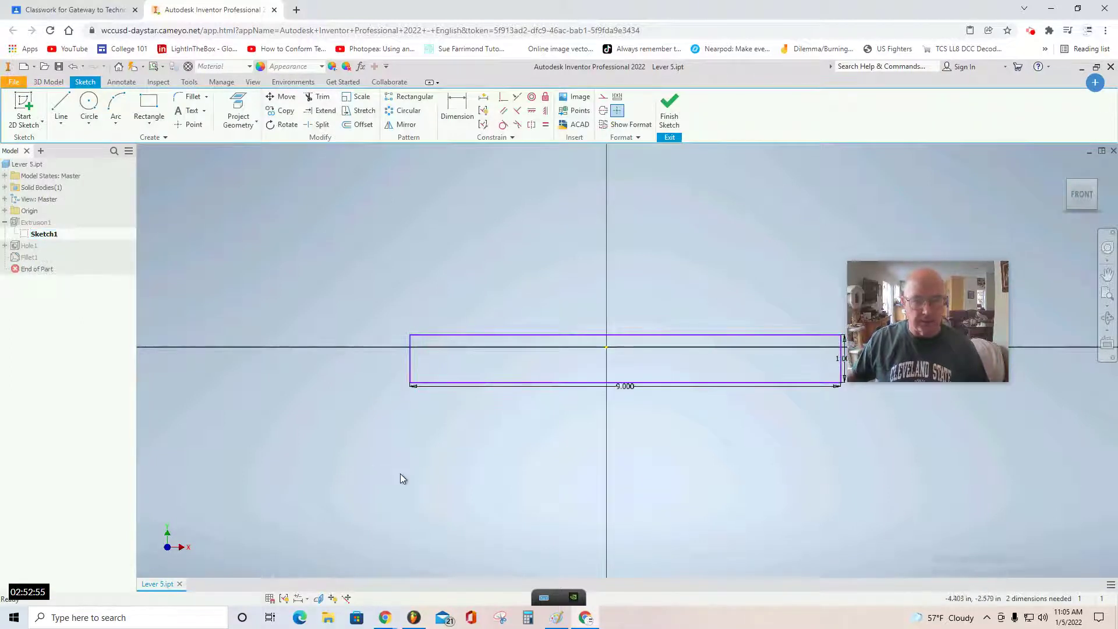
pyautogui.moveTo(401, 475); pyautogui.dragTo(283, 460, button='middle')
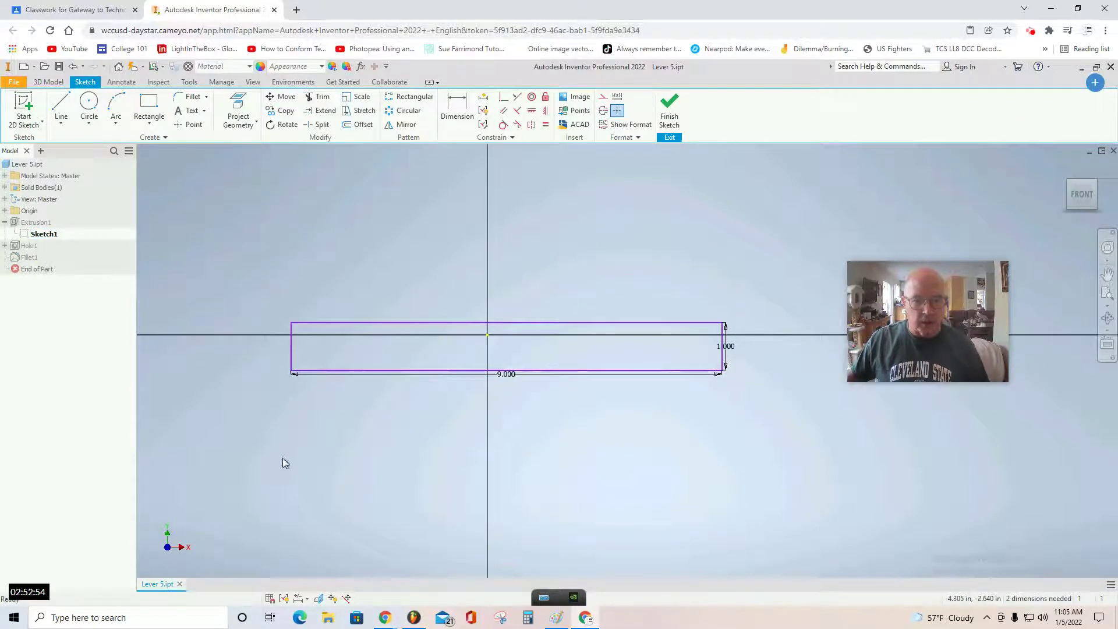
pyautogui.doubleClick(504, 376)
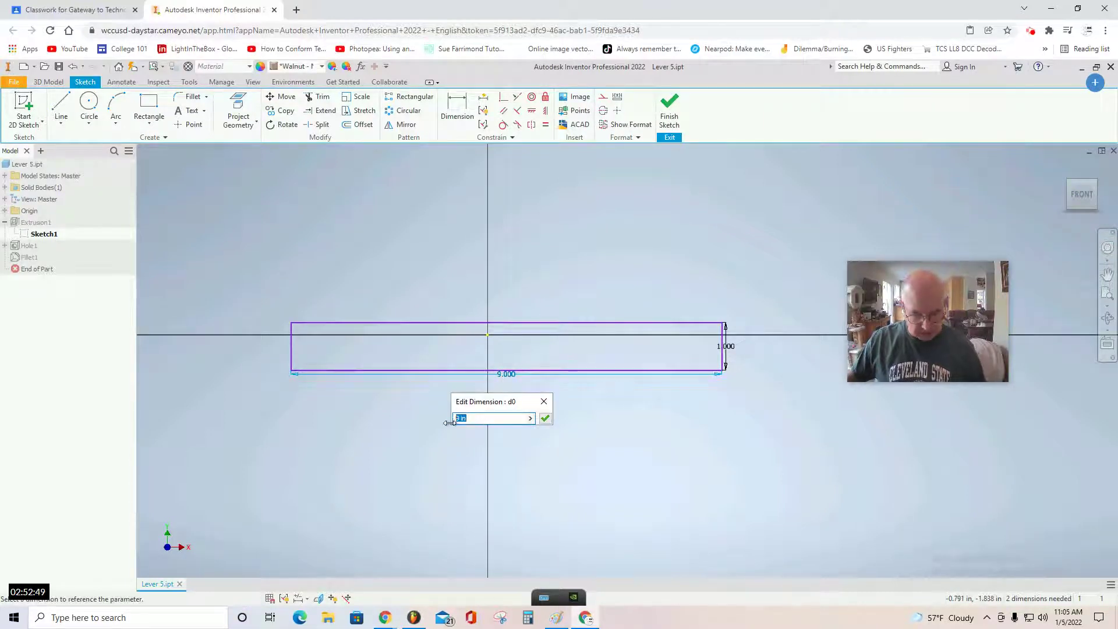
pyautogui.write('7')
pyautogui.click(545, 418)
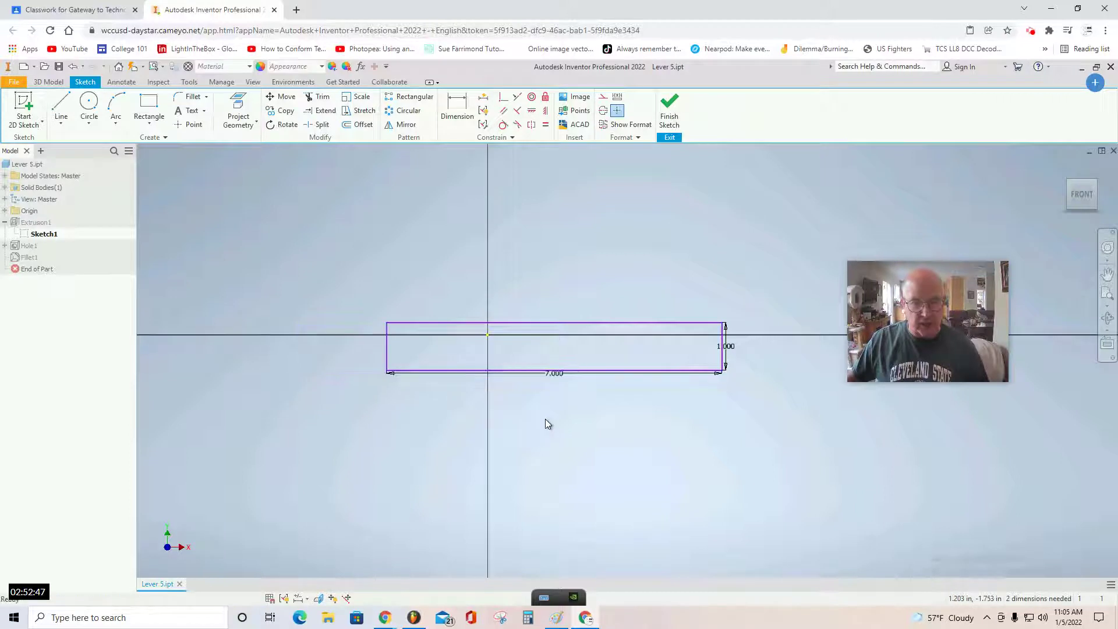
pyautogui.click(669, 108)
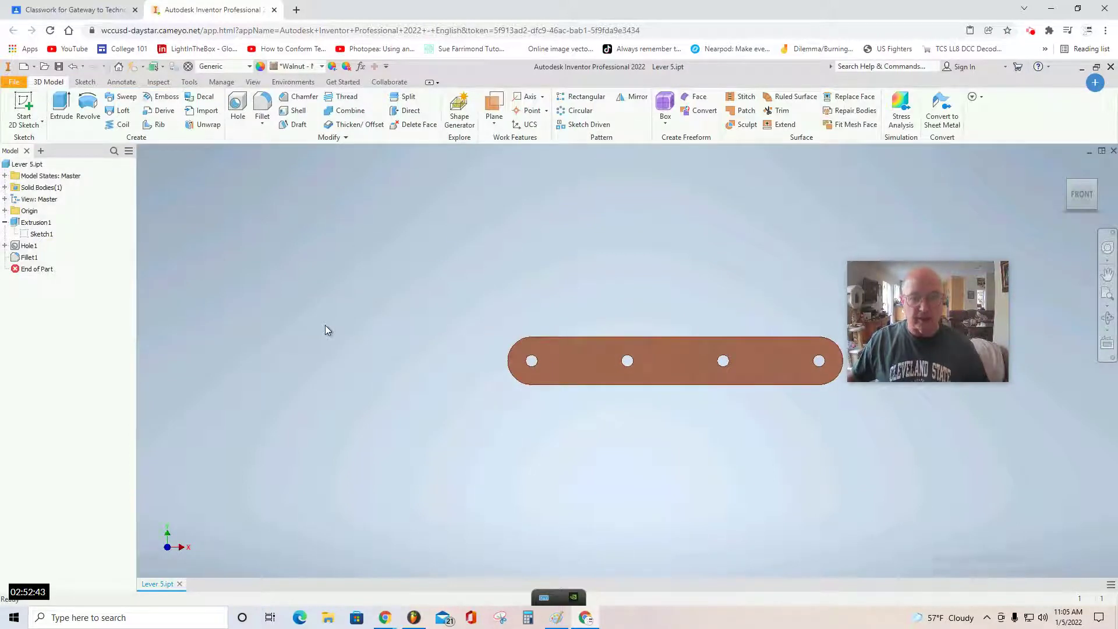
# - Save a copy of the shortened part as Lever 4 in the Construction Set folder
pyautogui.click(14, 82)
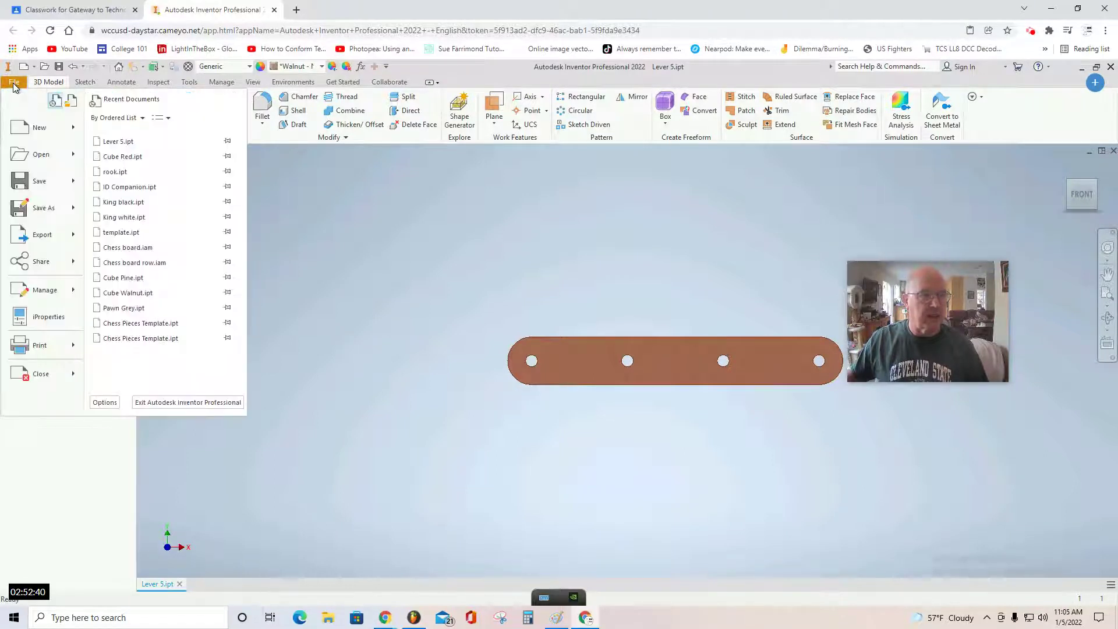
pyautogui.click(42, 214)
pyautogui.click(283, 487)
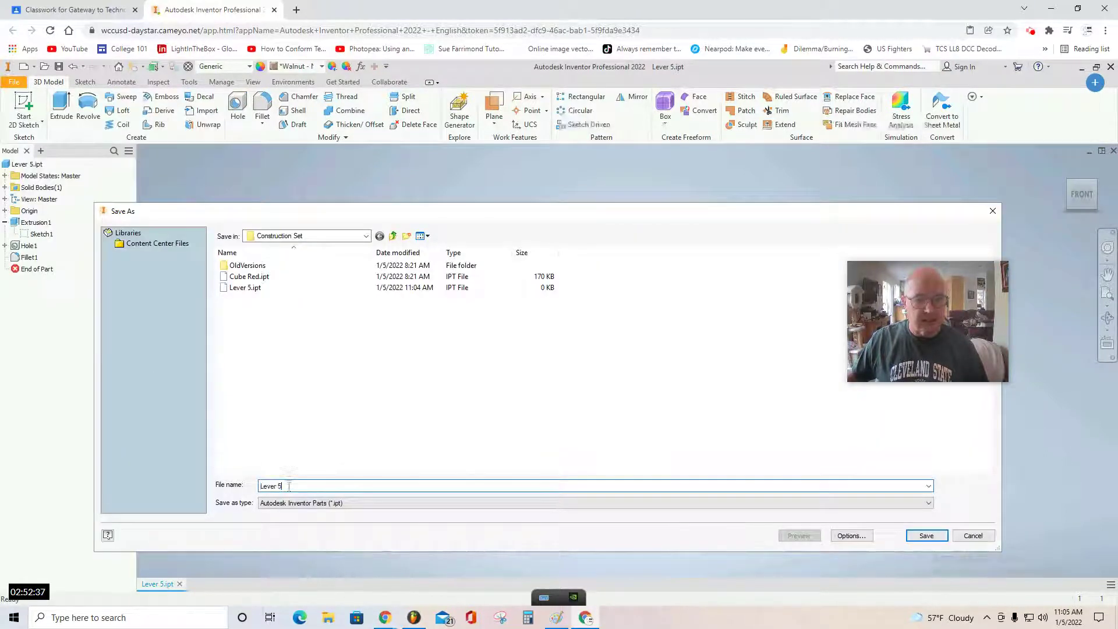
pyautogui.press('BackSpace')
pyautogui.write('4')
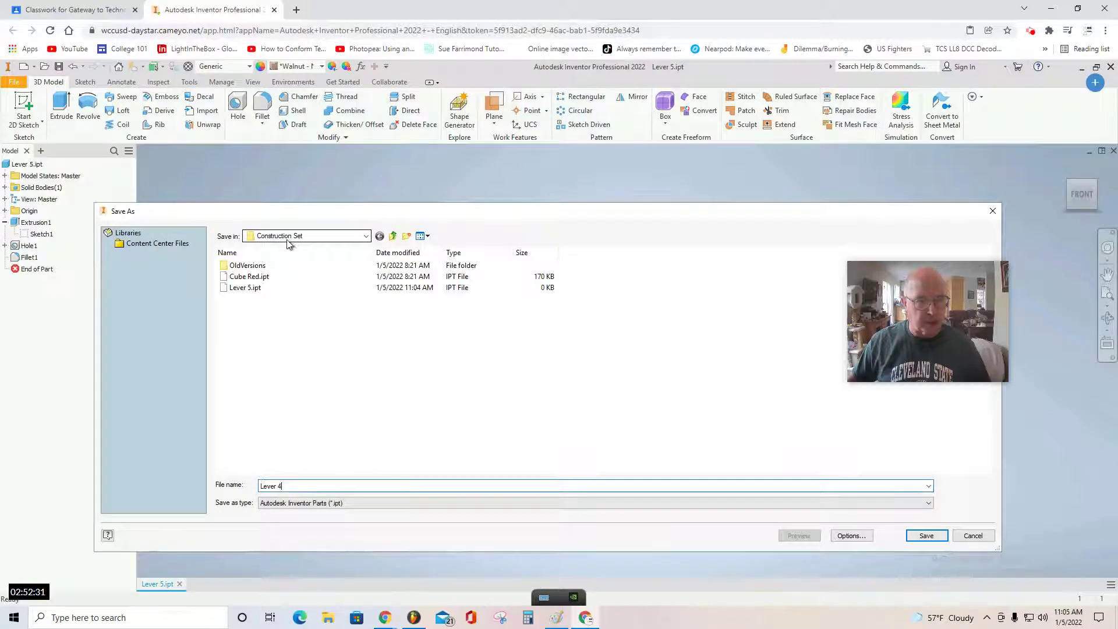
pyautogui.click(926, 535)
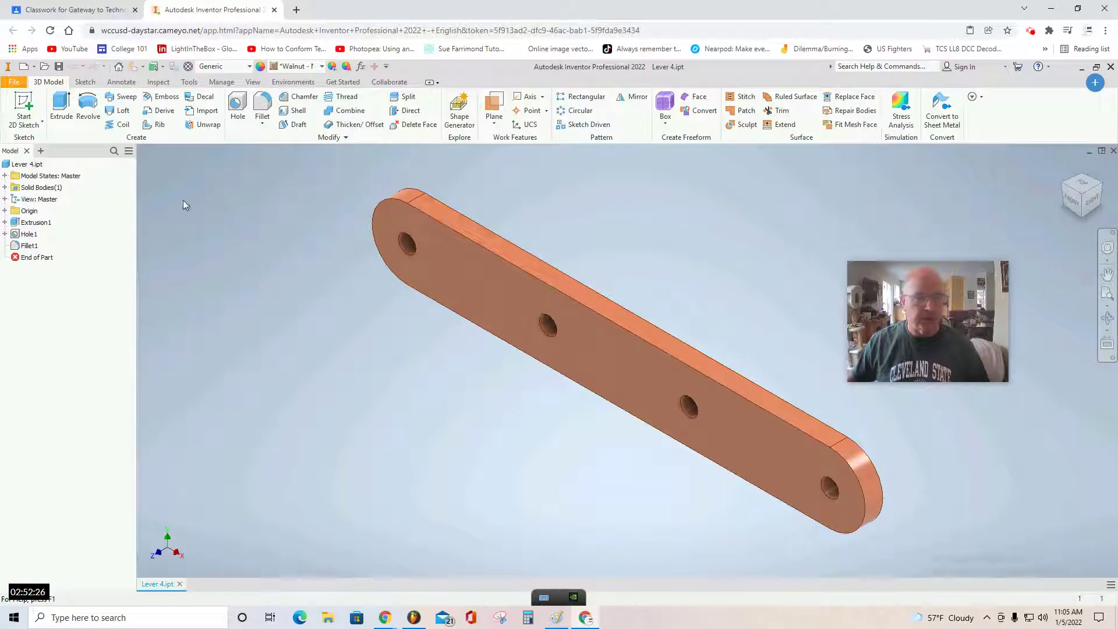
# - Export an image of the four-hole lever as the PNG file Lever 4 in the Construction Set folder
pyautogui.click(14, 81)
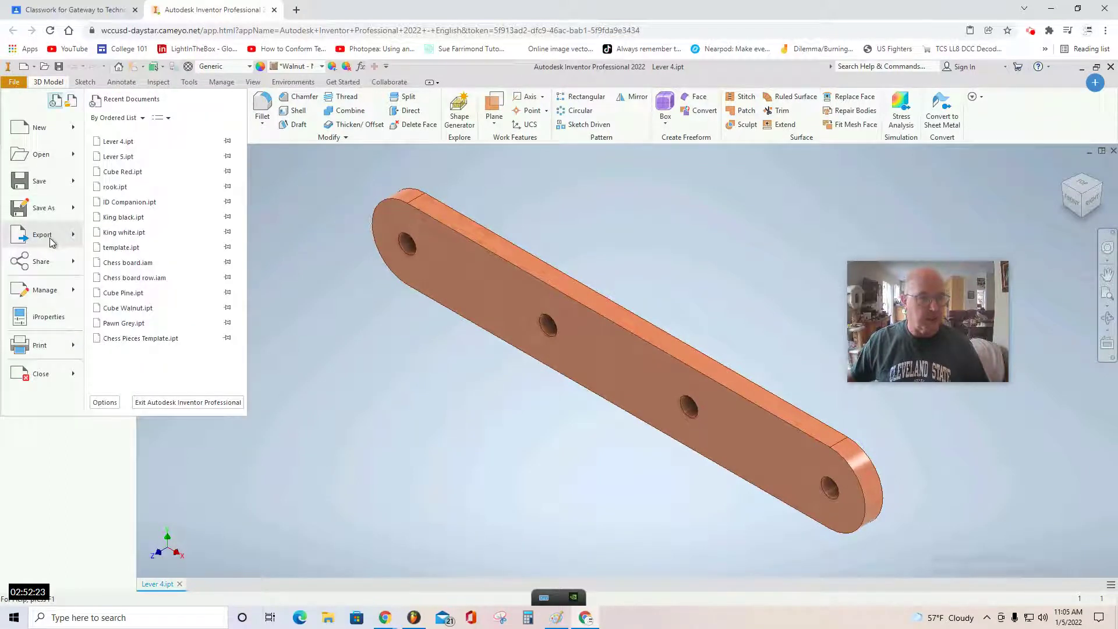
pyautogui.moveTo(51, 242)
pyautogui.click(145, 129)
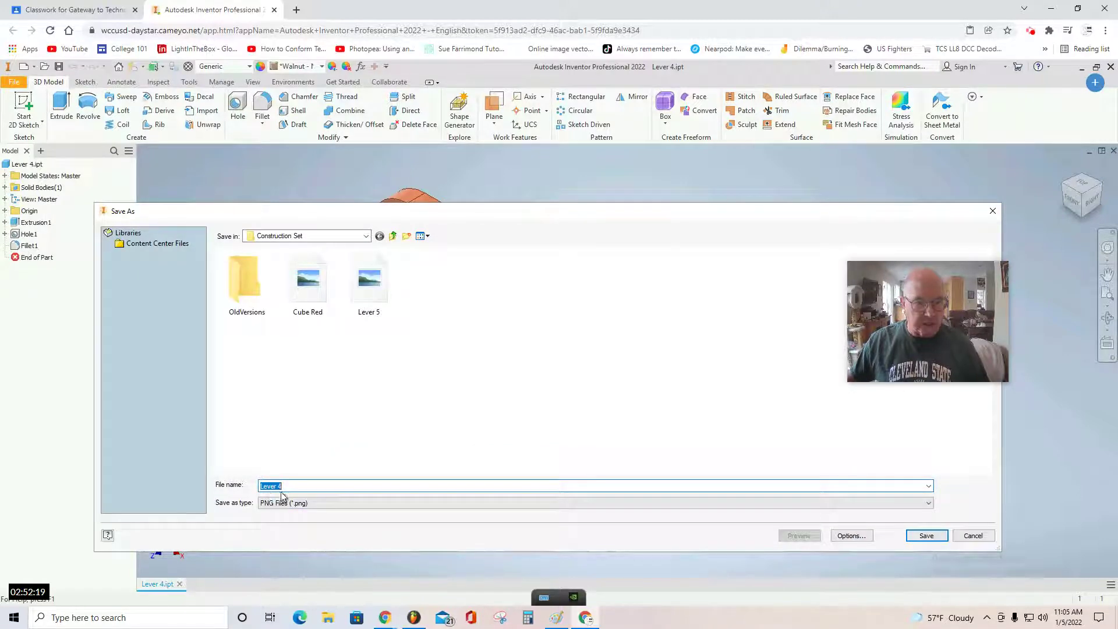
pyautogui.click(927, 535)
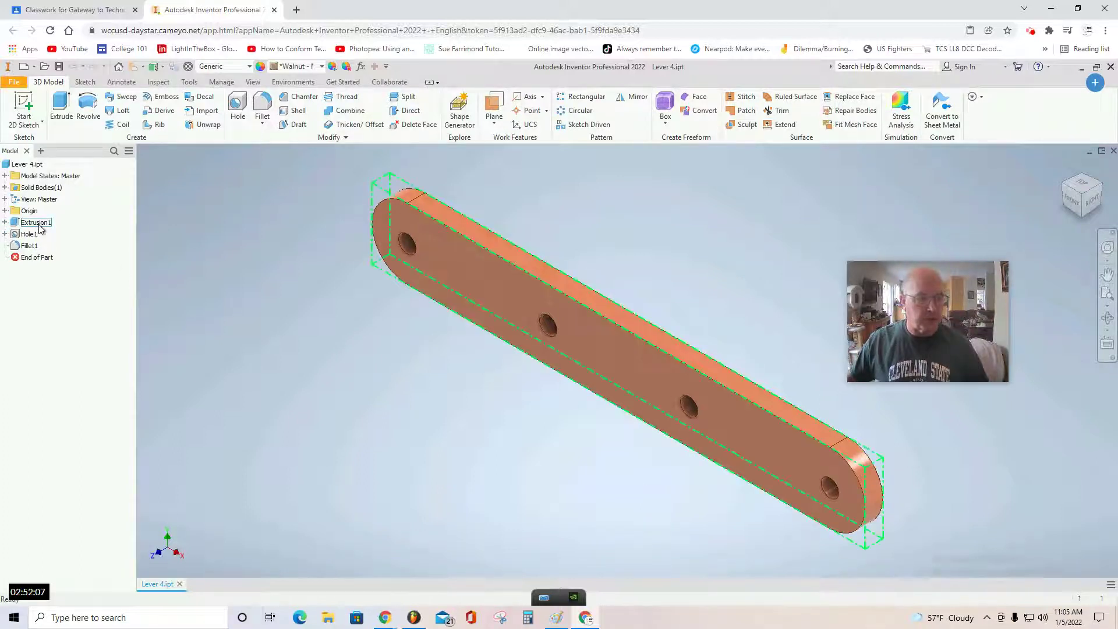
# - Reopen the base extrusion's sketch, set the rectangle's length to 5 in and finish the sketch
pyautogui.click(5, 224)
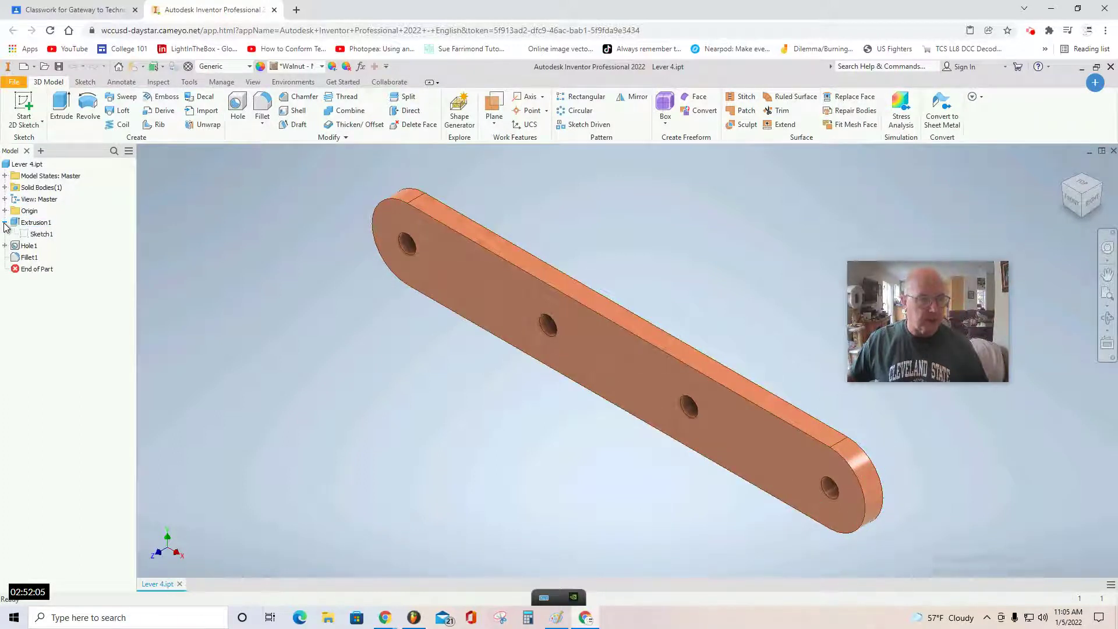
pyautogui.click(26, 235)
pyautogui.doubleClick(26, 236)
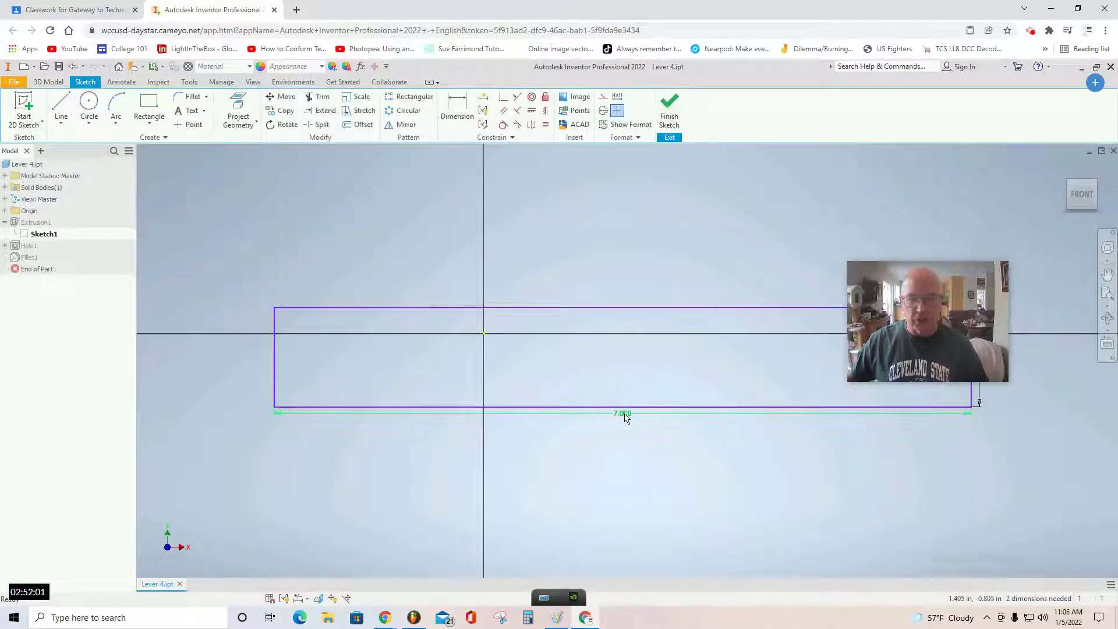
pyautogui.doubleClick(624, 415)
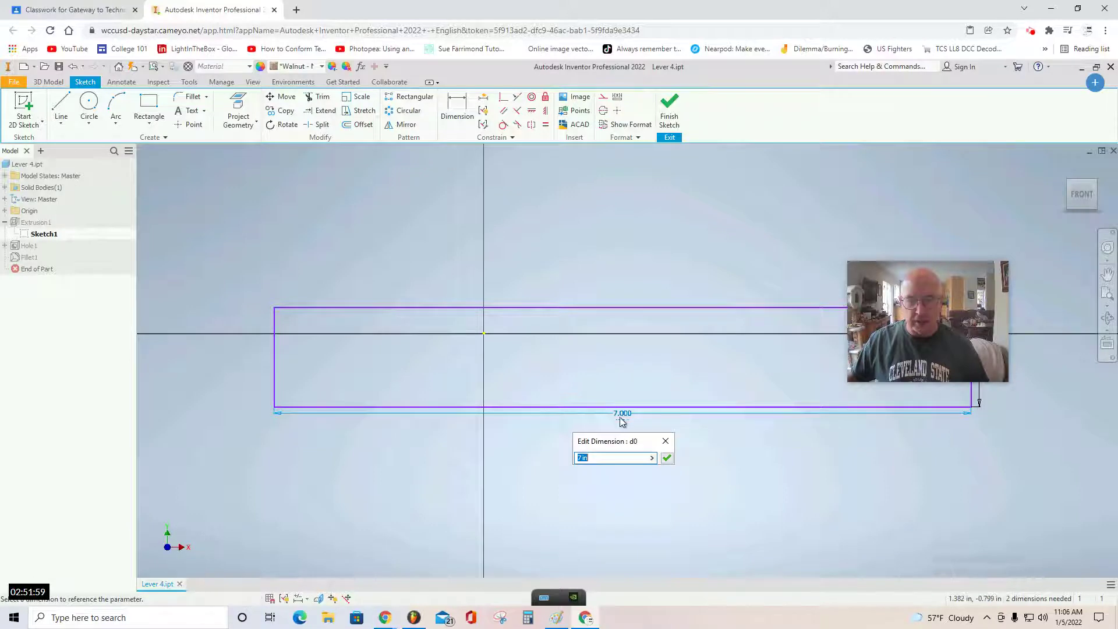
pyautogui.write('5')
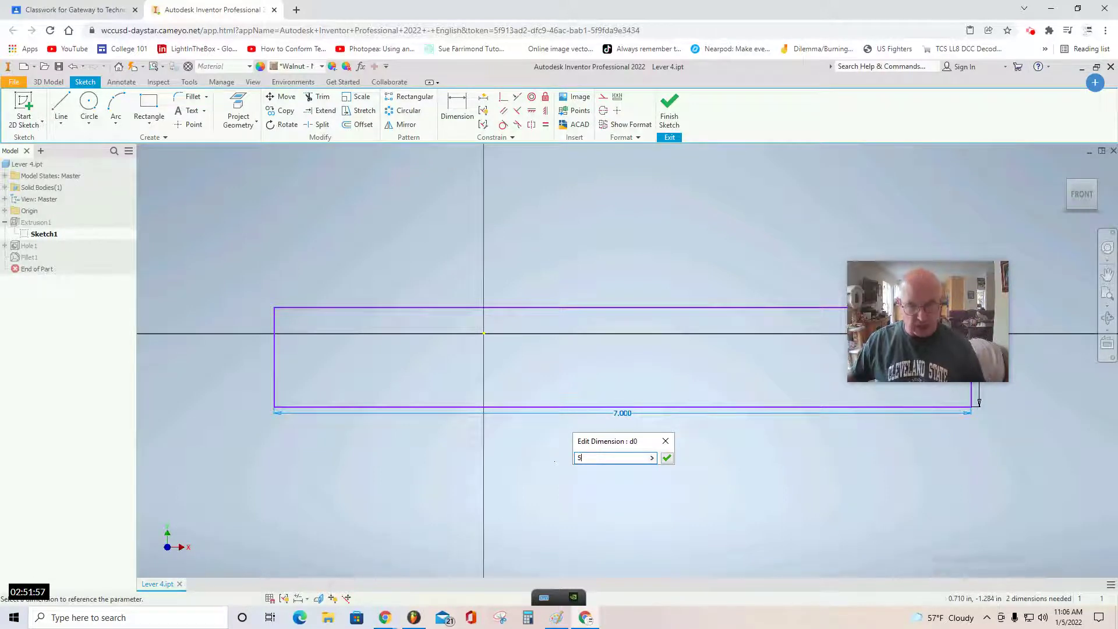
pyautogui.click(667, 459)
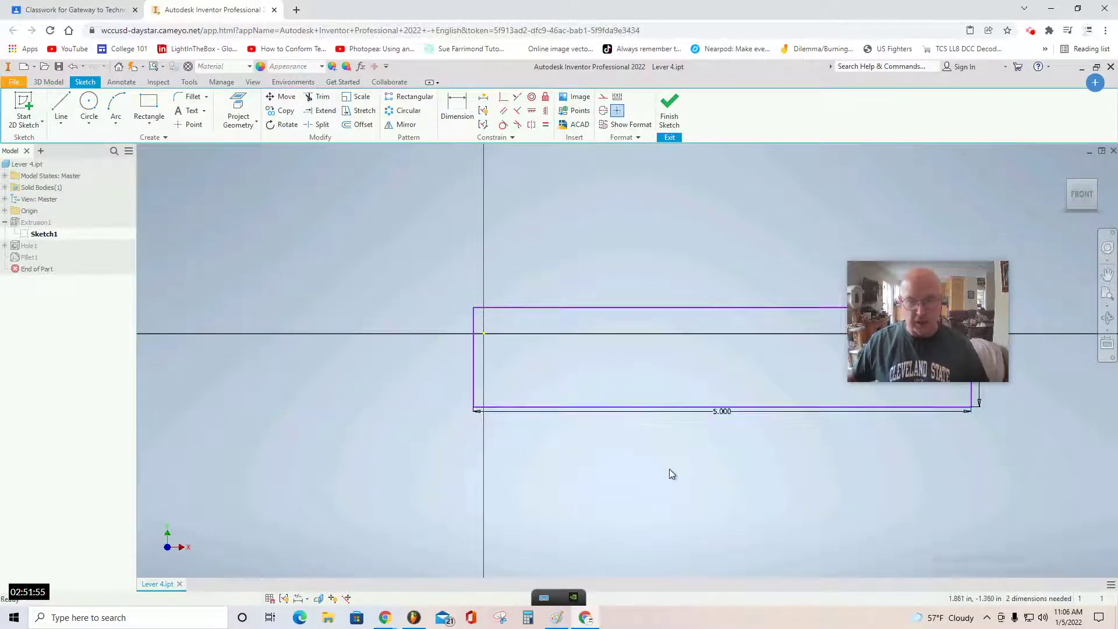
pyautogui.click(670, 111)
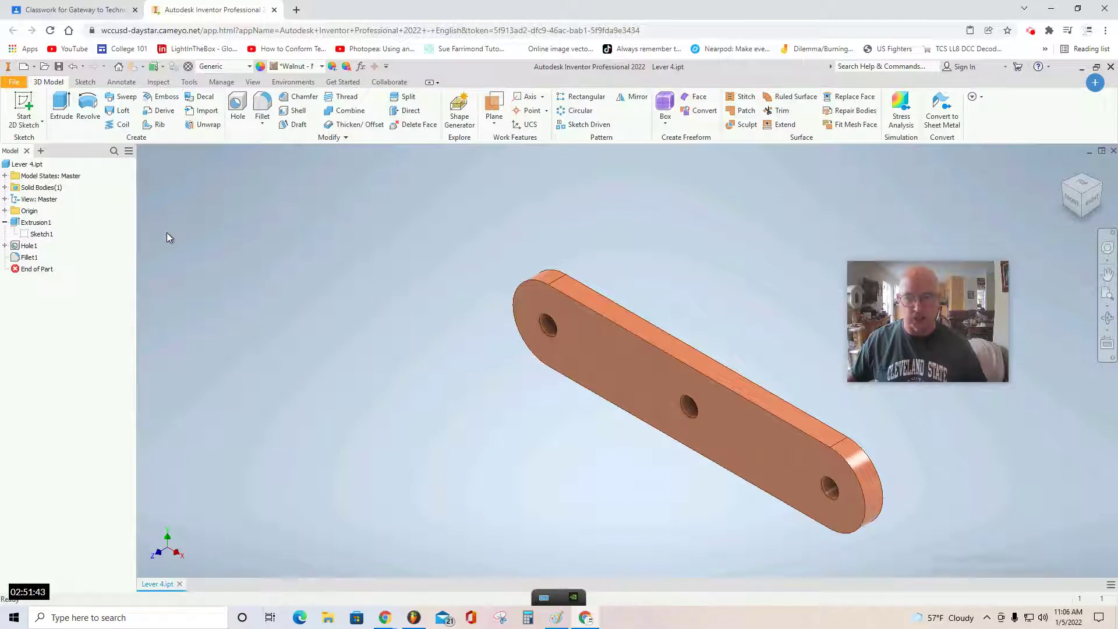
# - Save the three-hole version of the part as Lever 3 in the Construction Set folder
pyautogui.click(19, 81)
pyautogui.click(42, 204)
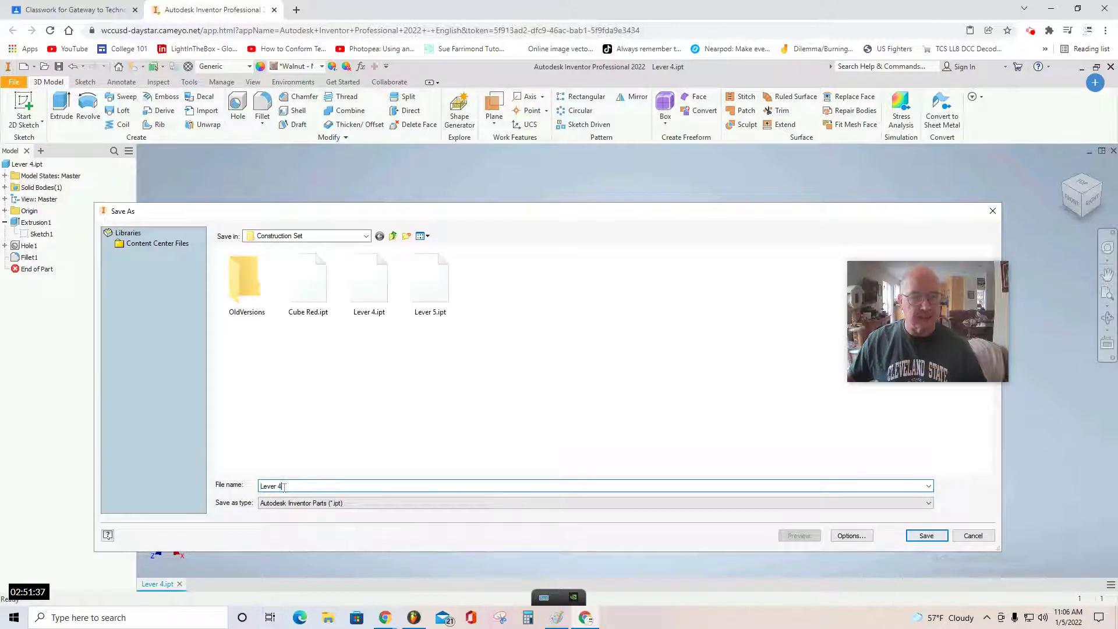
pyautogui.write('Lever 3')
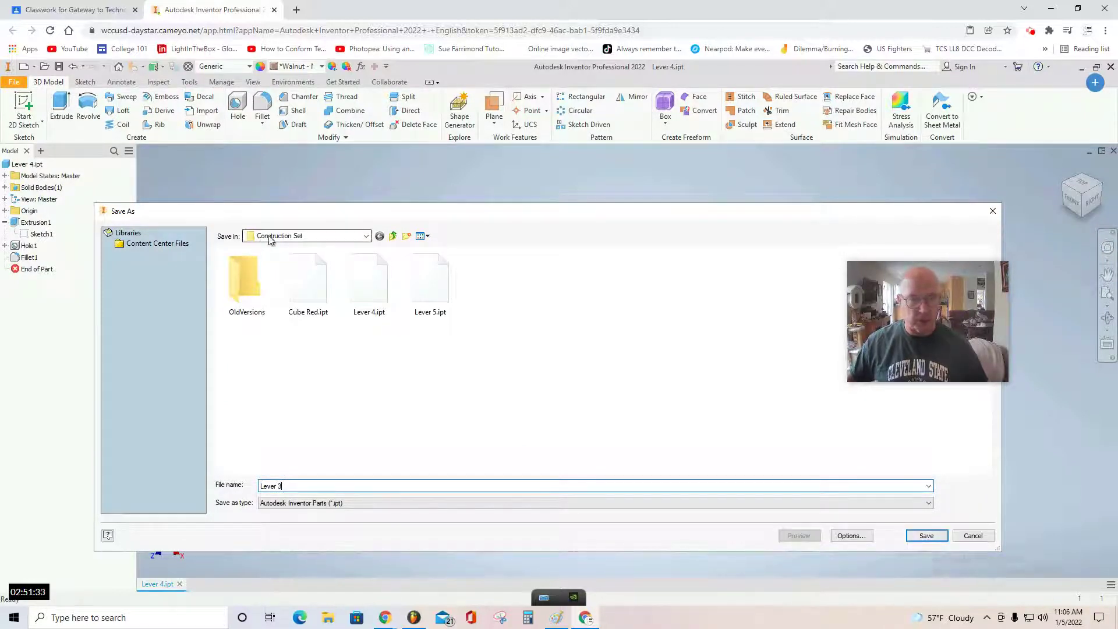
pyautogui.click(926, 535)
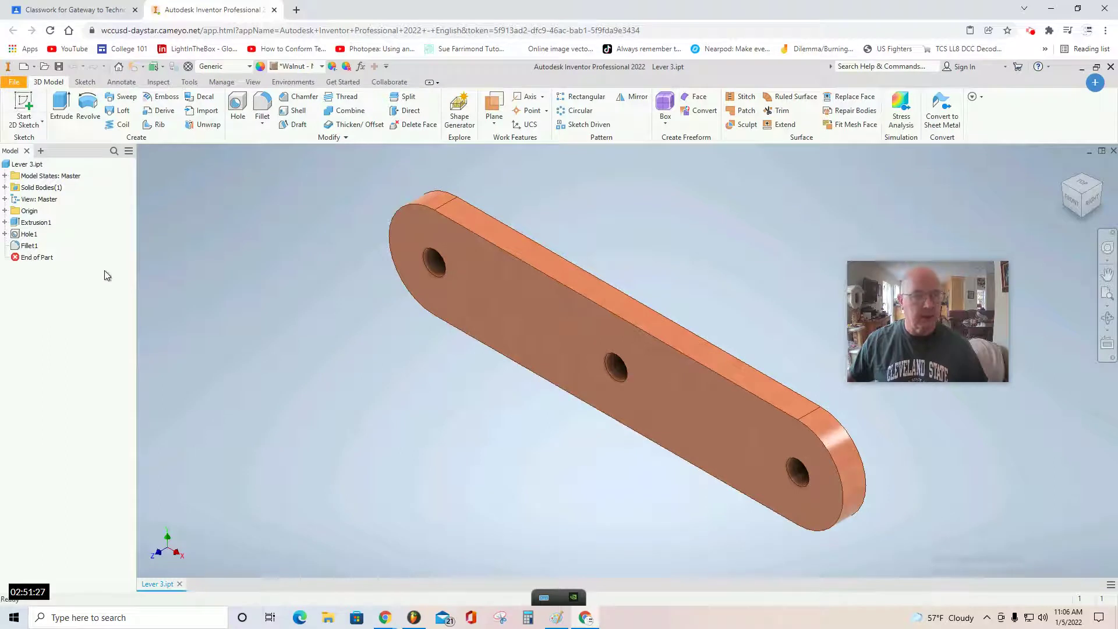
# - Export an image of the three-hole lever as the PNG file Lever 3 in the Construction Set folder
pyautogui.click(14, 83)
pyautogui.moveTo(40, 236)
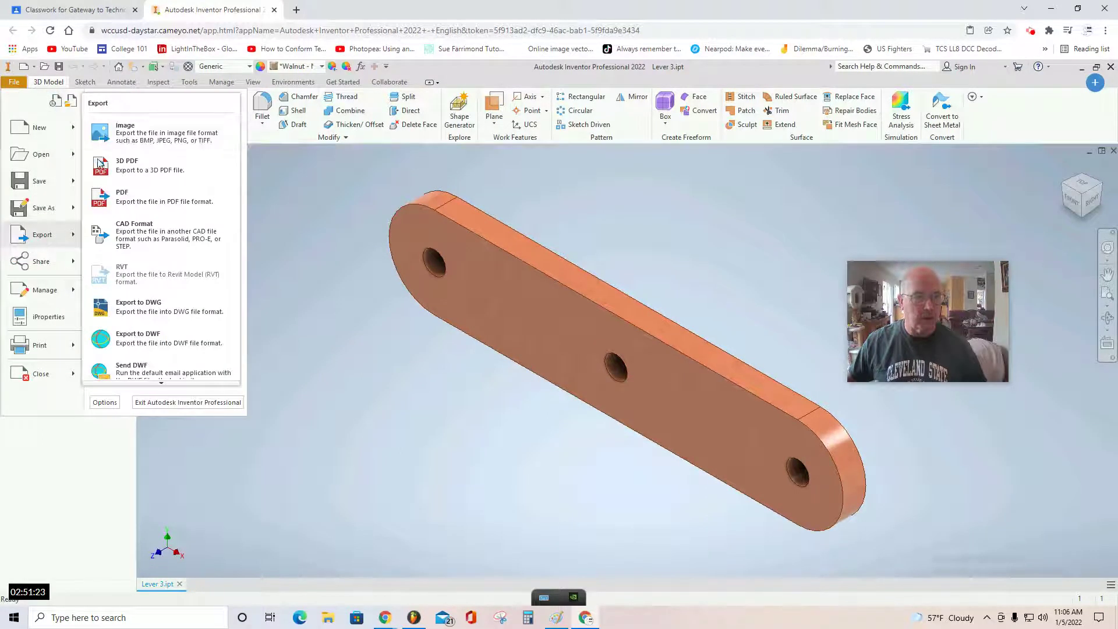
pyautogui.click(126, 127)
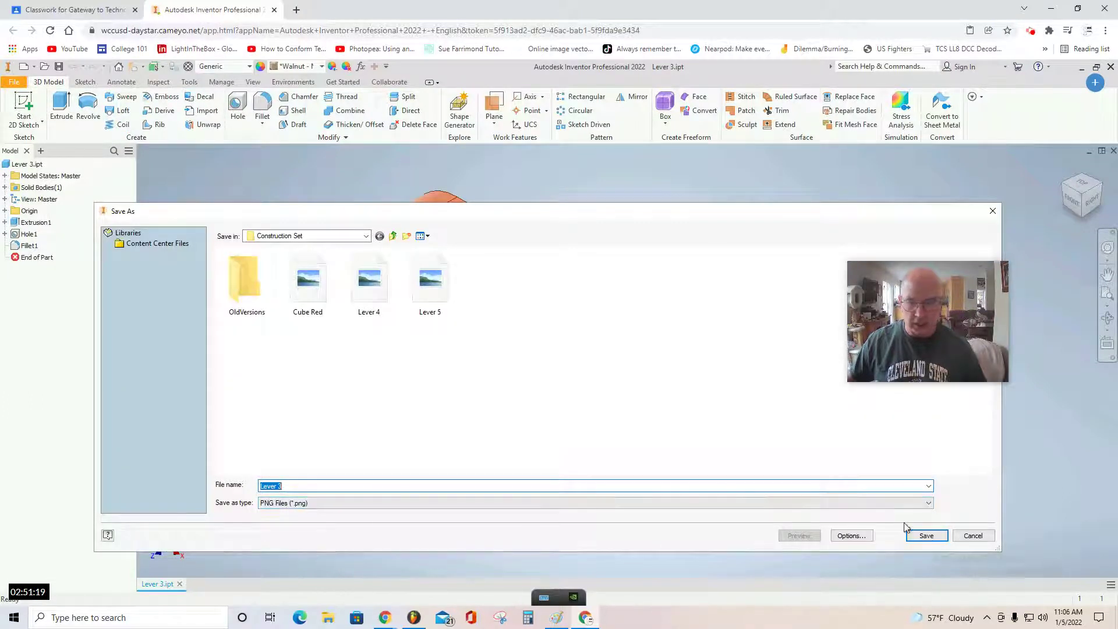
pyautogui.click(925, 536)
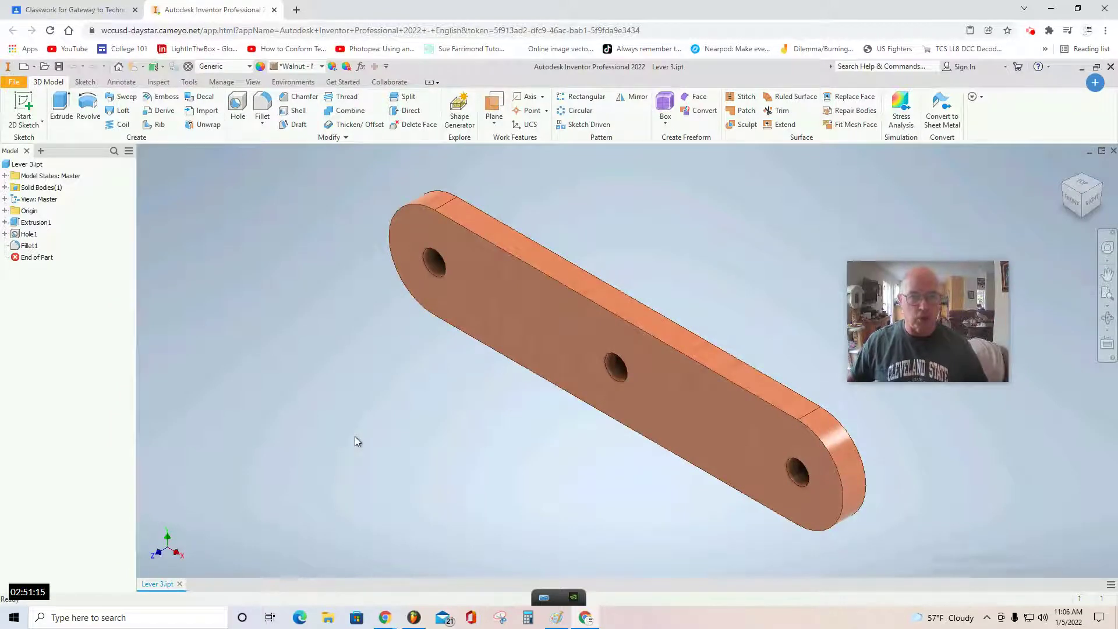
# - Reopen the base extrusion's sketch, set the rectangle's length to 3 in and finish the sketch
pyautogui.click(5, 223)
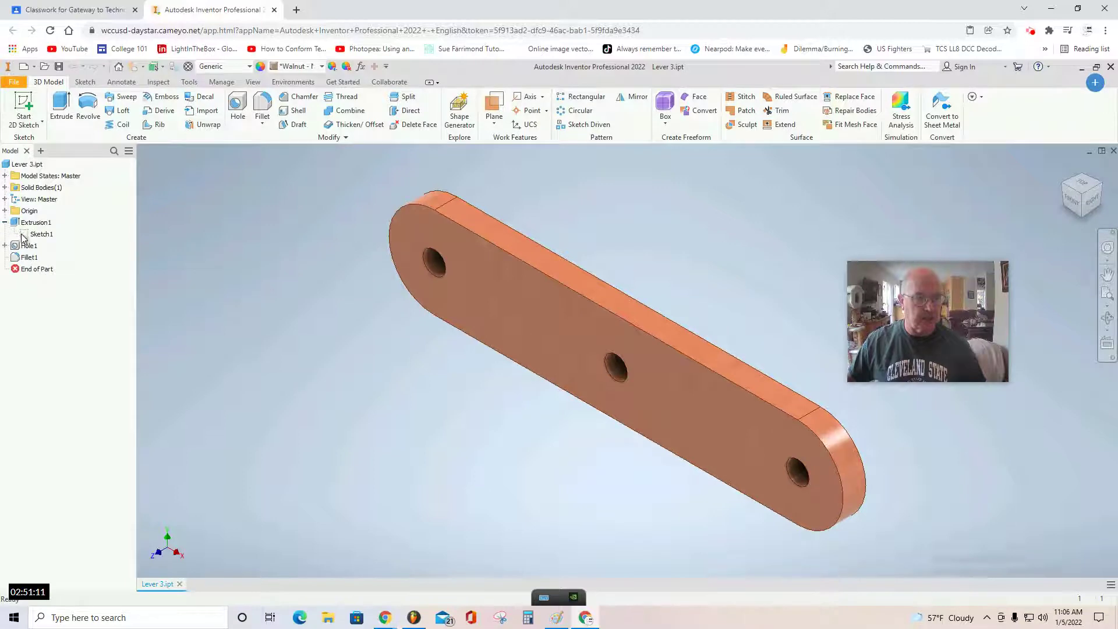
pyautogui.doubleClick(26, 235)
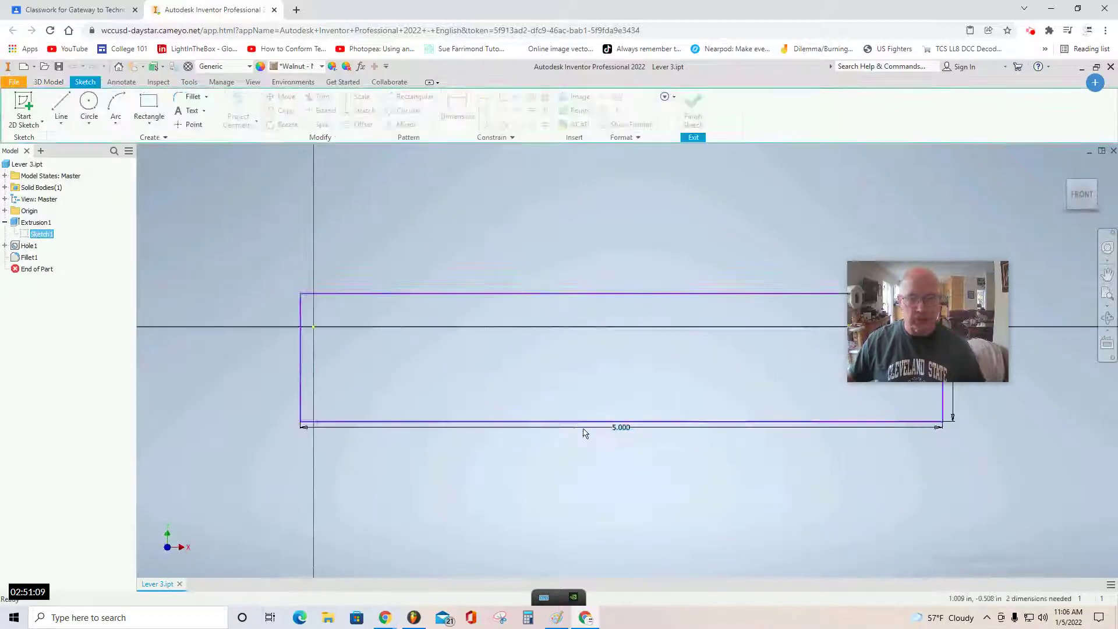
pyautogui.doubleClick(625, 434)
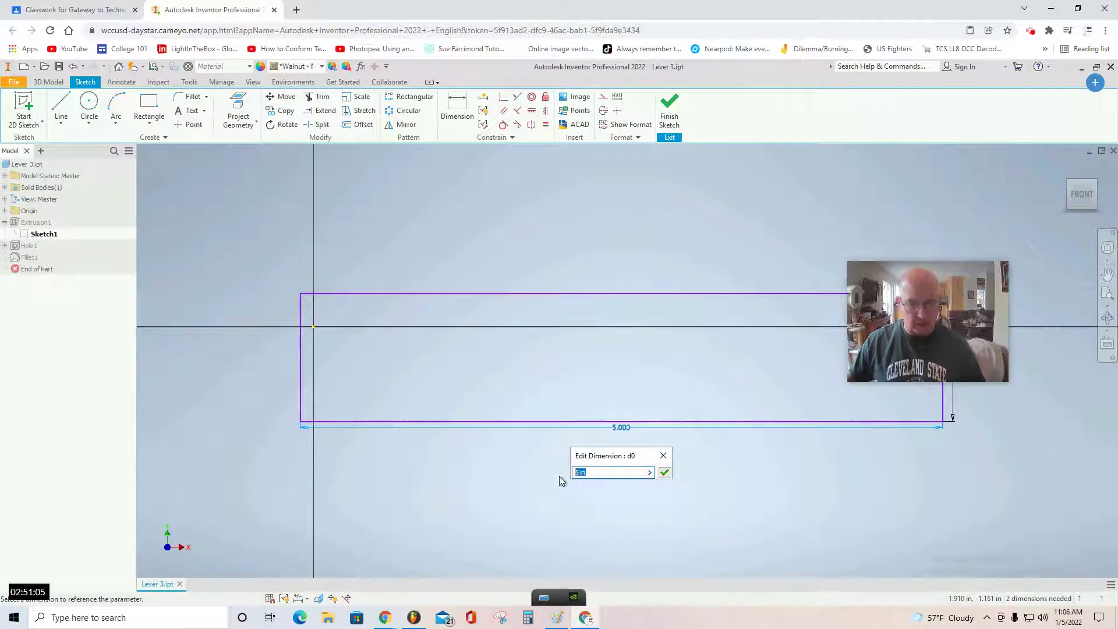
pyautogui.write('3')
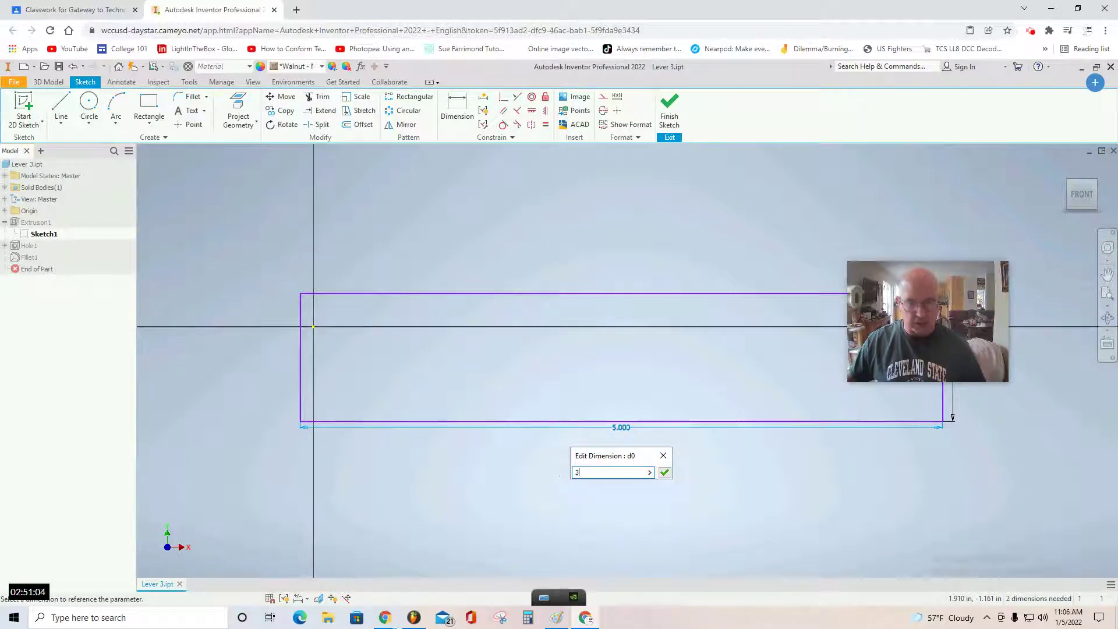
pyautogui.click(665, 473)
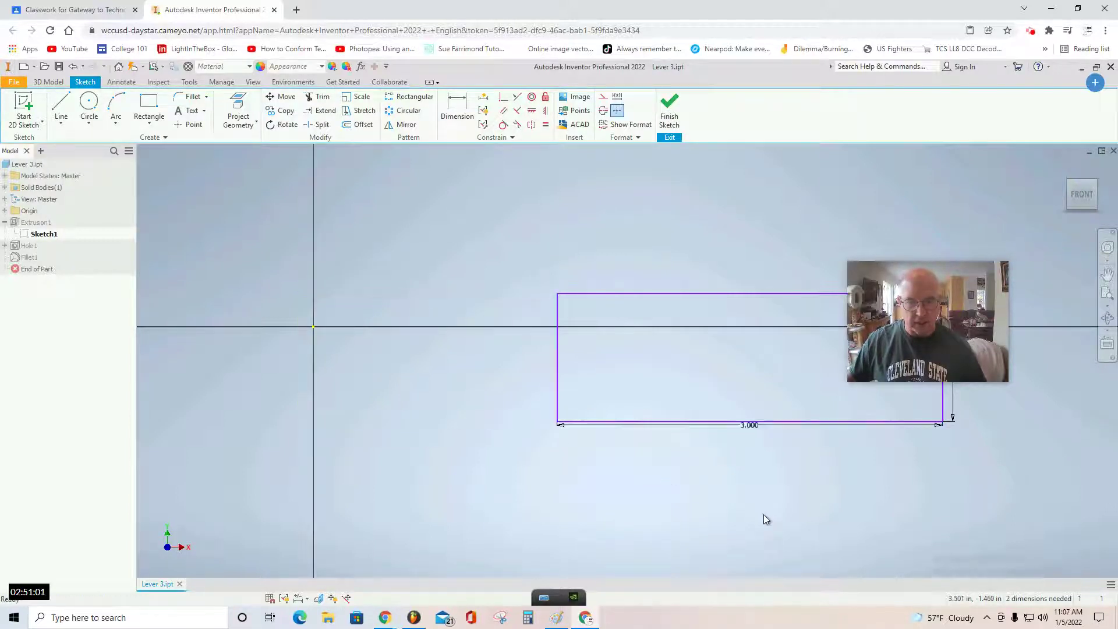
pyautogui.click(670, 118)
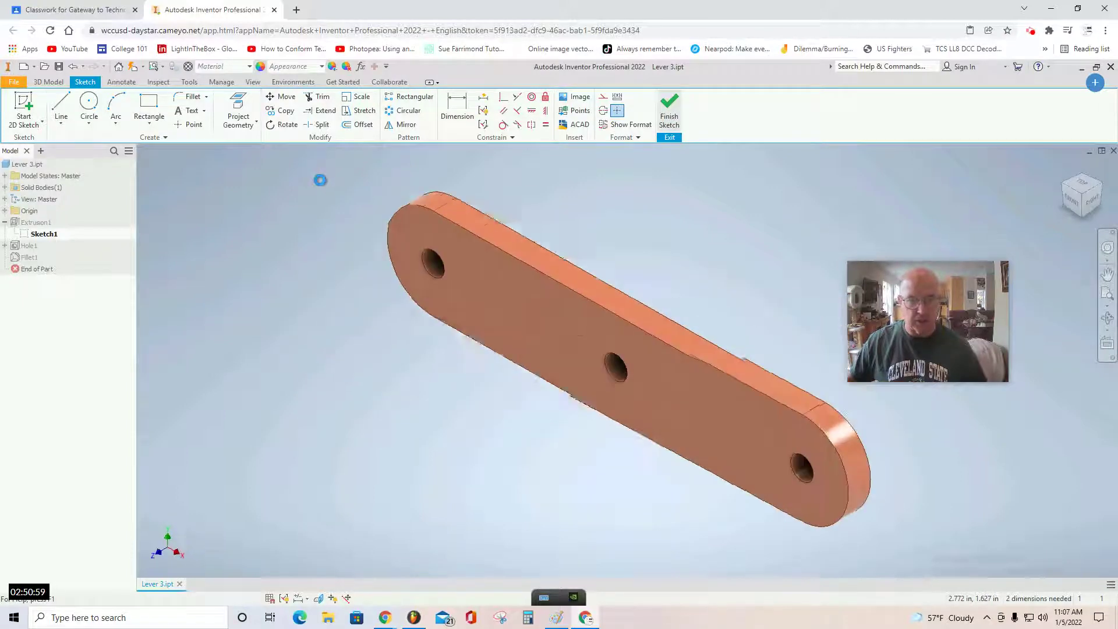
# - Save the two-hole version of the part as Lever 2 in the Construction Set folder
pyautogui.click(14, 82)
pyautogui.press('Escape')
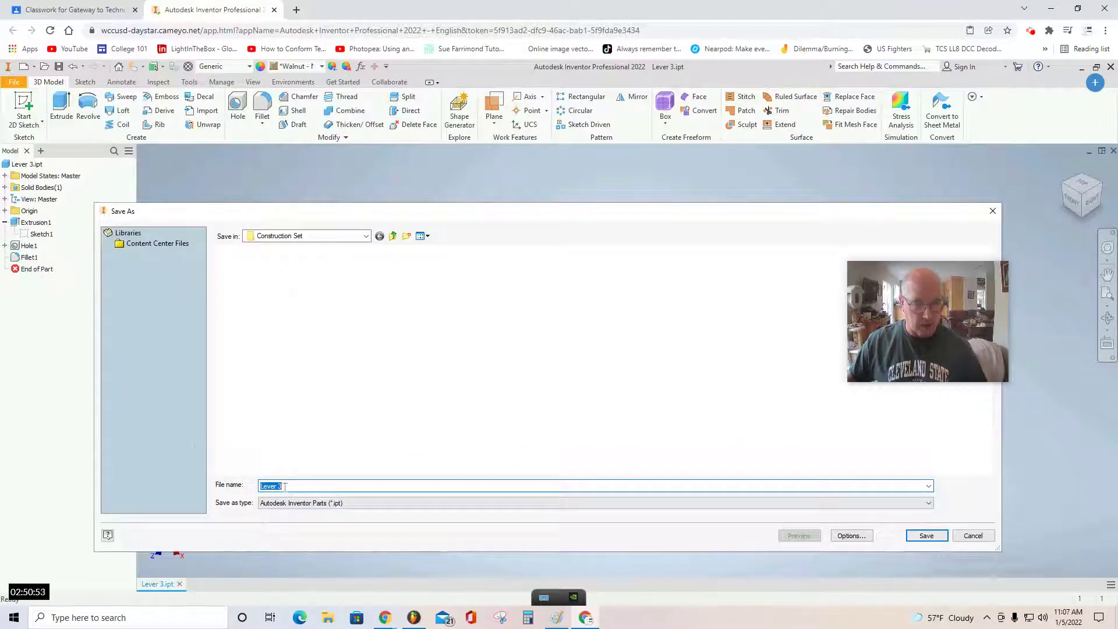
pyautogui.click(284, 486)
pyautogui.press('BackSpace')
pyautogui.write('2')
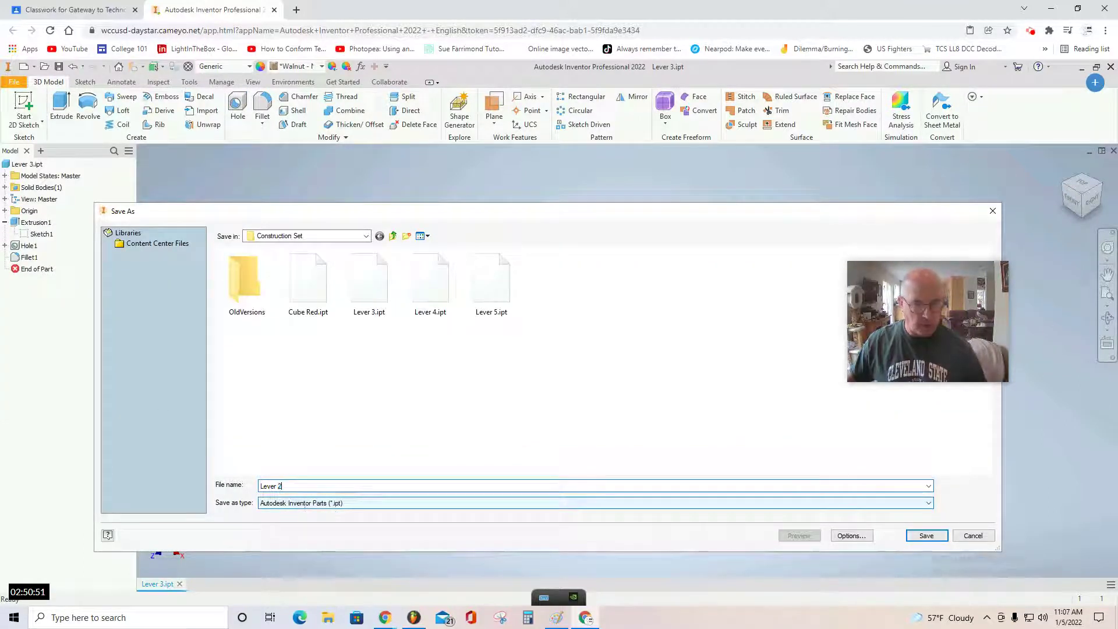
pyautogui.click(925, 536)
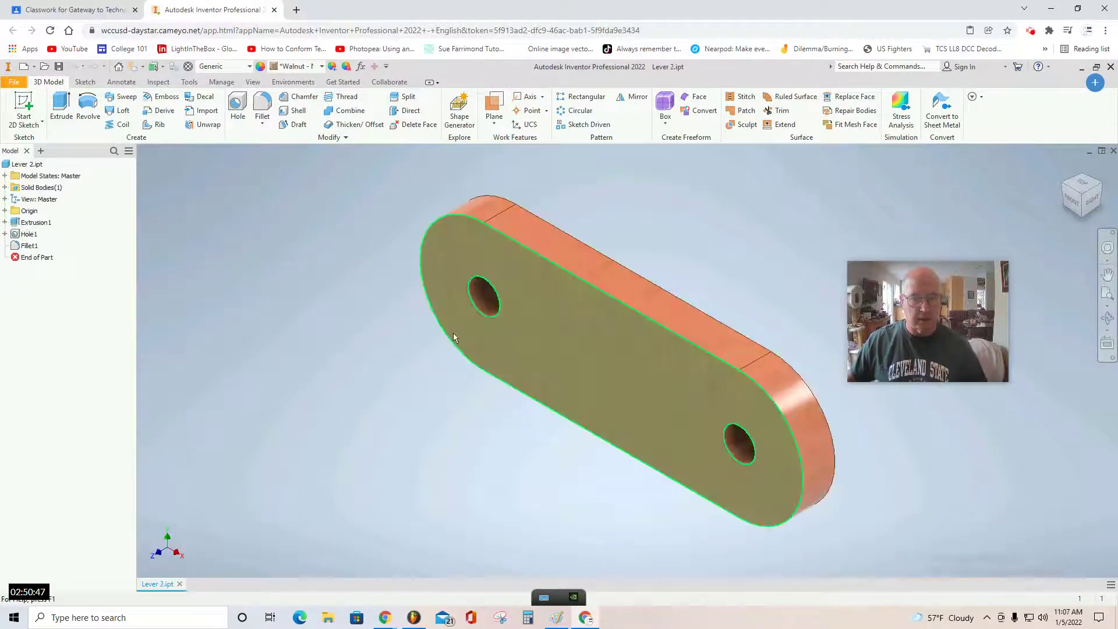
# - Export an image of the two-hole lever as the PNG file Lever 2 in the Construction Set folder
pyautogui.click(14, 82)
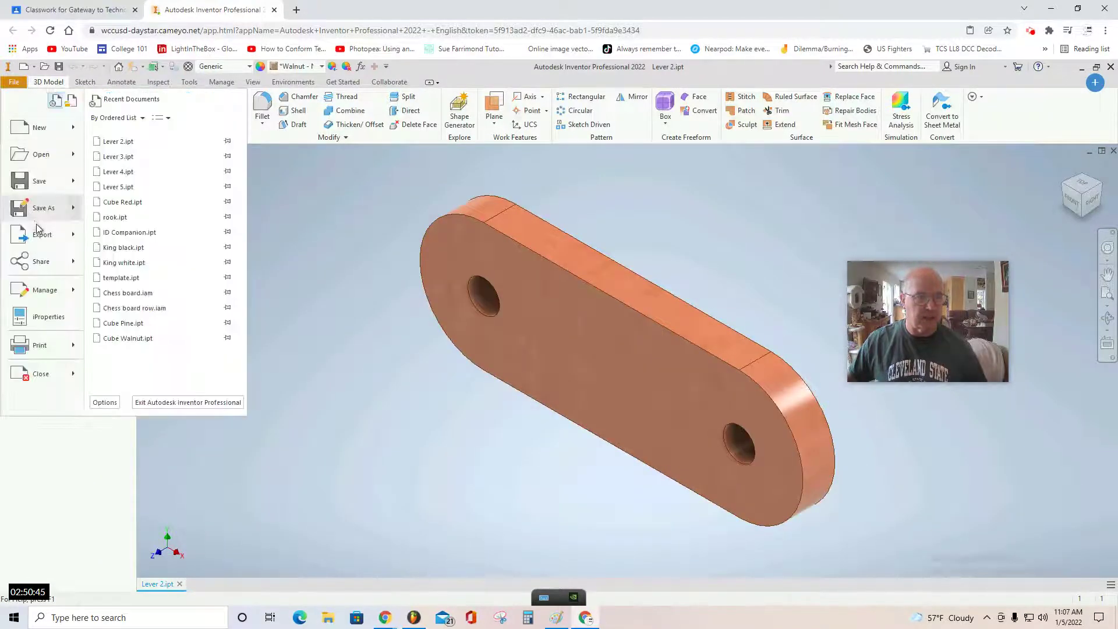
pyautogui.moveTo(41, 235)
pyautogui.click(133, 133)
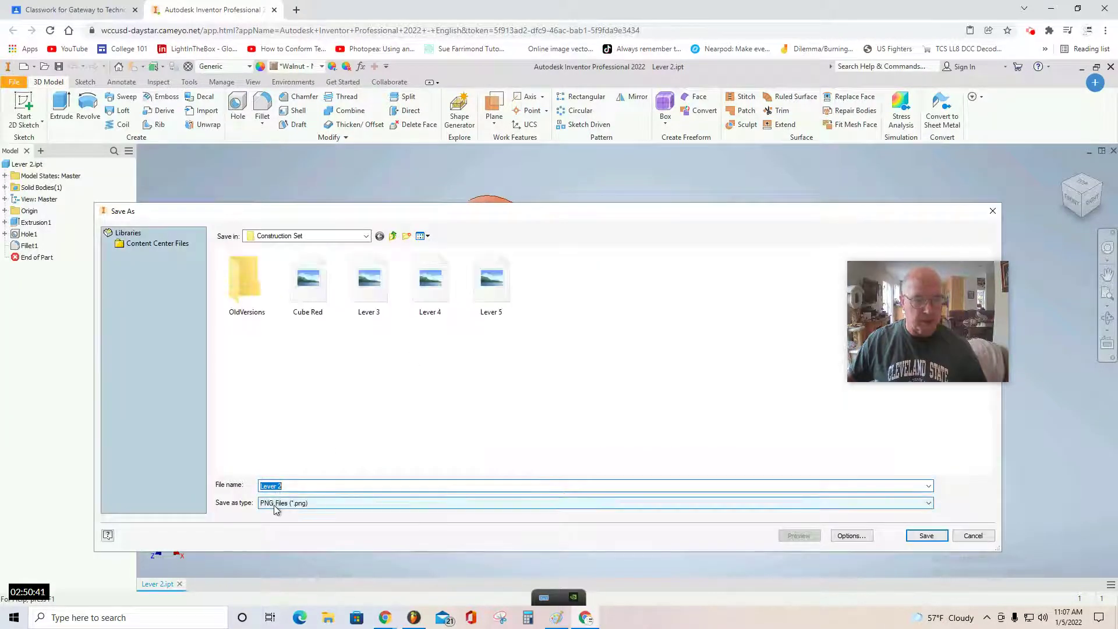
pyautogui.click(927, 538)
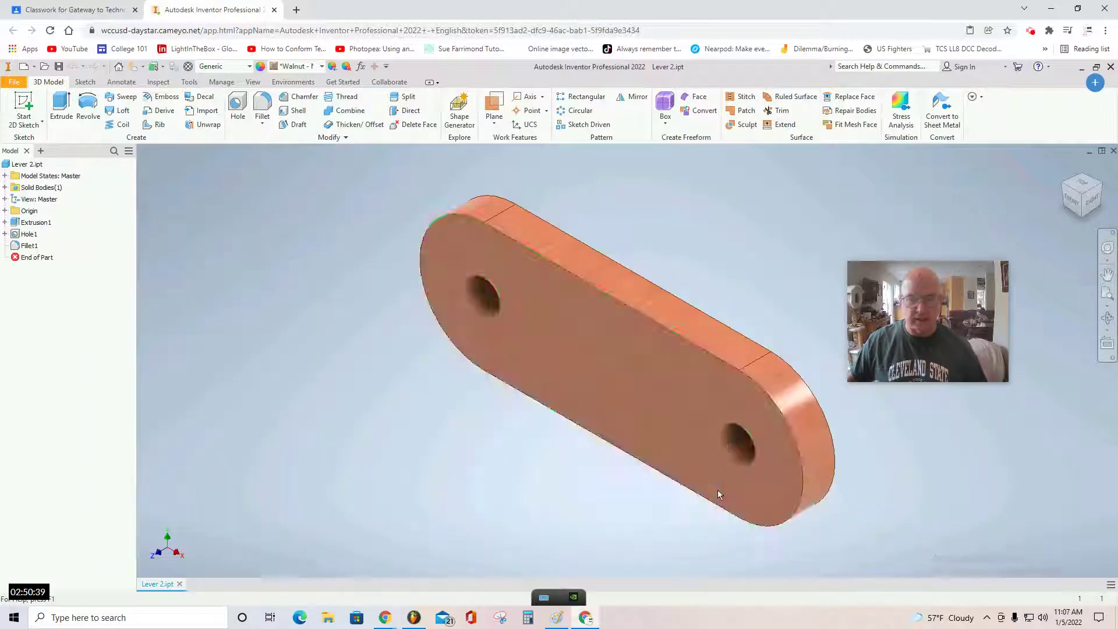